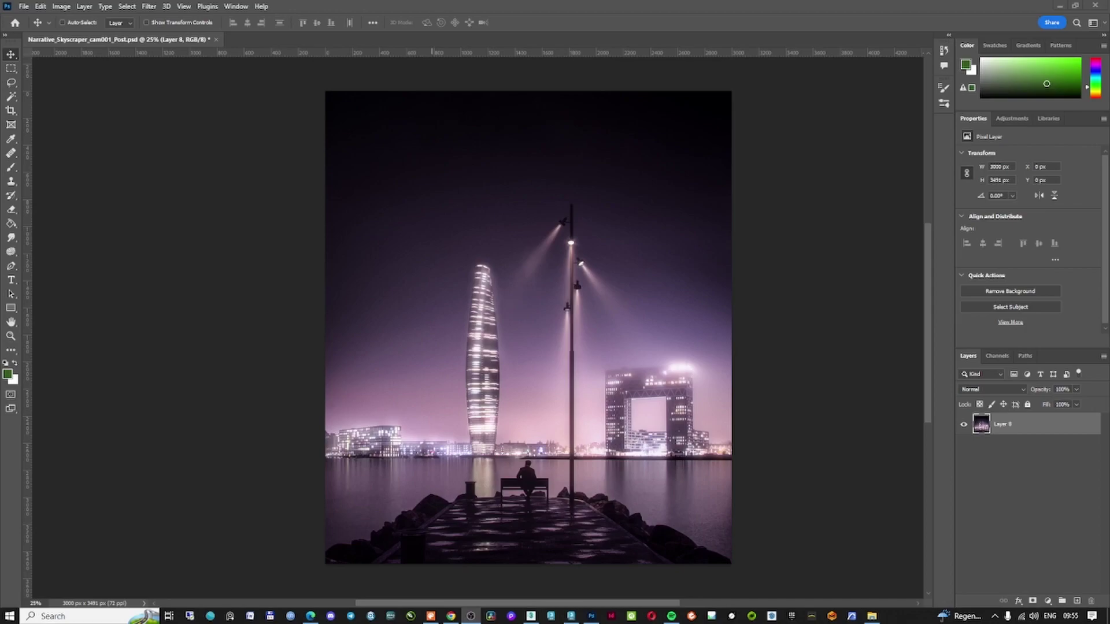
Examine the street lamp's light beams and the overall composition of the night skyline image
left_click(682, 4)
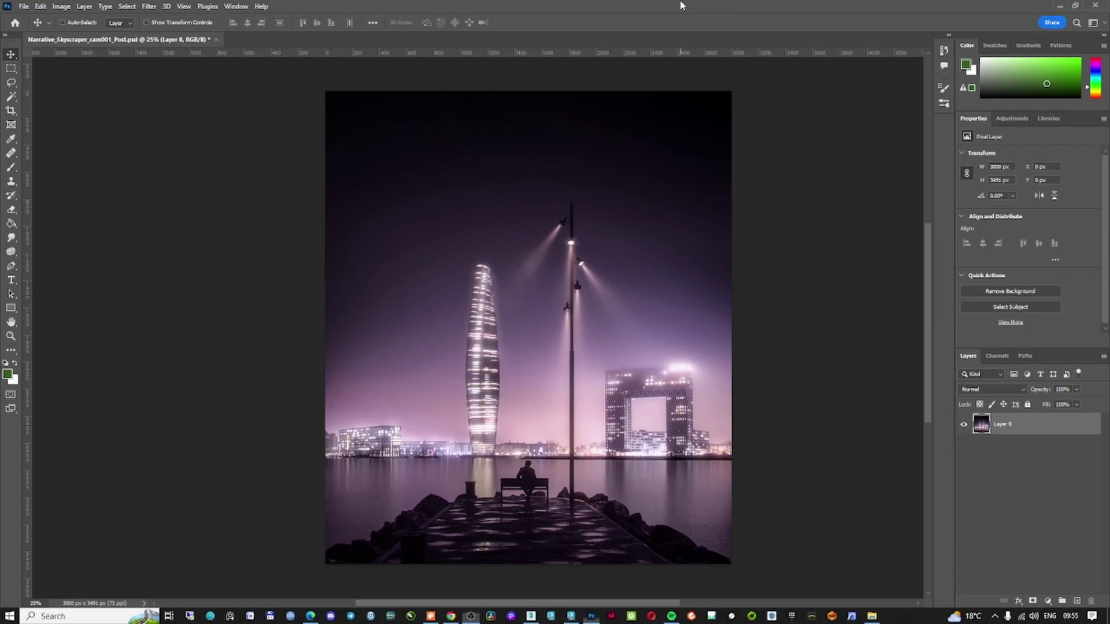
left_click(574, 286, "ctrl")
left_click(574, 286, "ctrl")
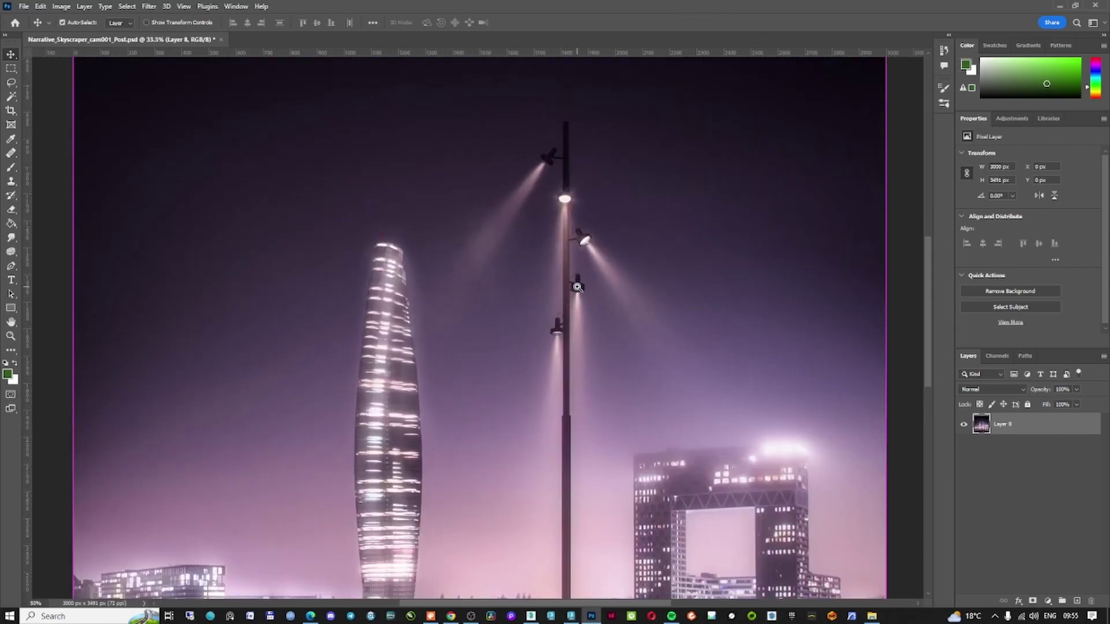
left_click(576, 289, "ctrl")
left_click(593, 317, "ctrl+alt")
left_click(595, 316, "ctrl+alt")
left_click_drag(579, 417, 602, 372)
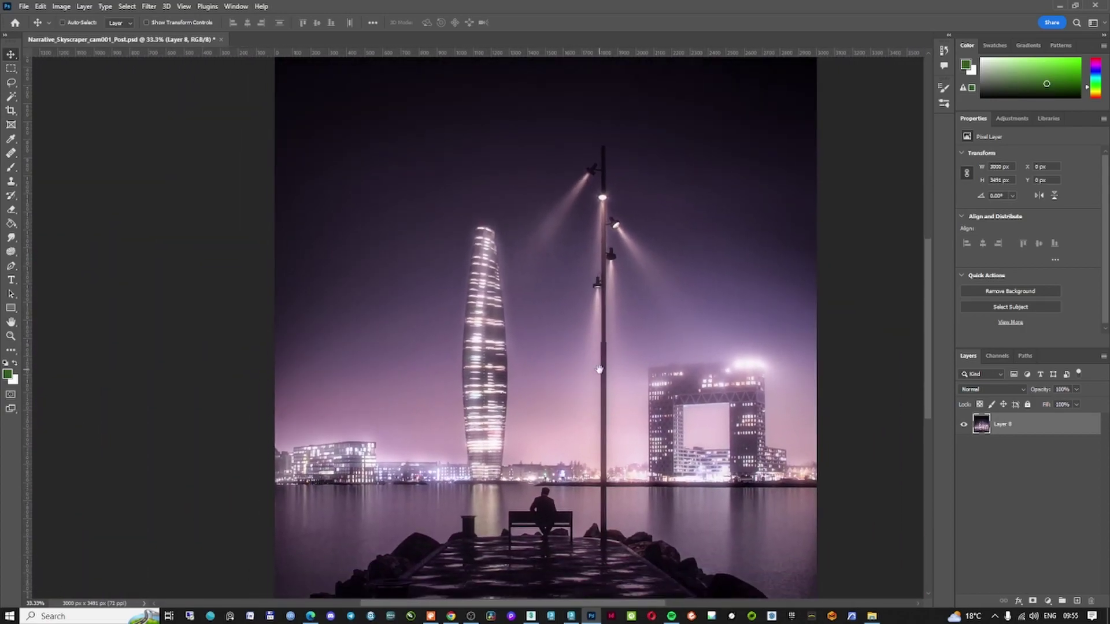
left_click(602, 371, "ctrl+alt")
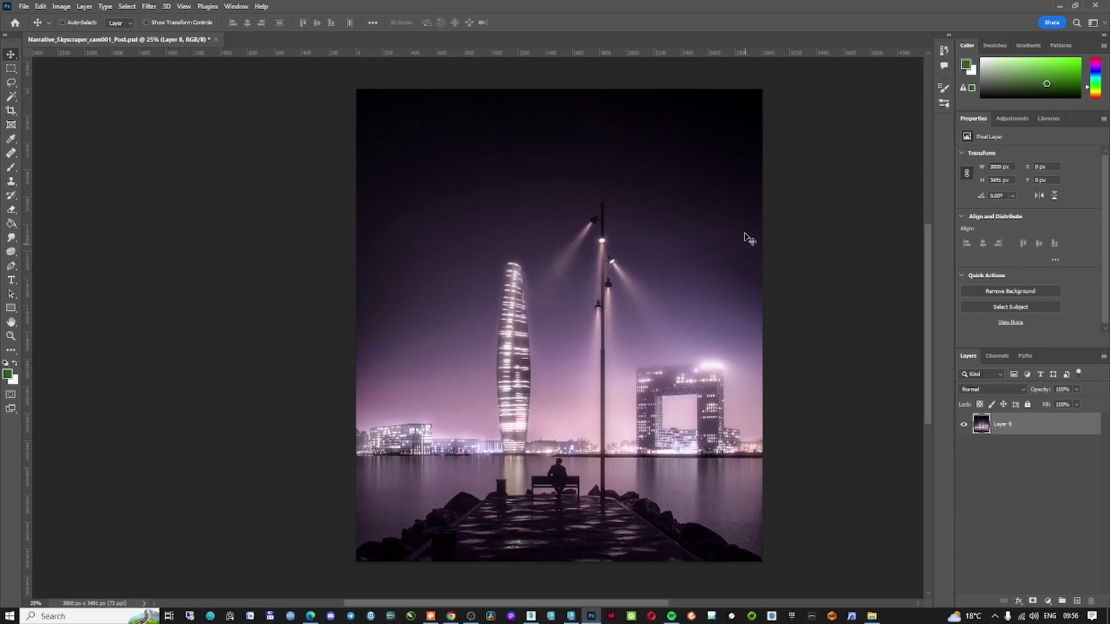
scroll(613, 266, "up", 3, "alt")
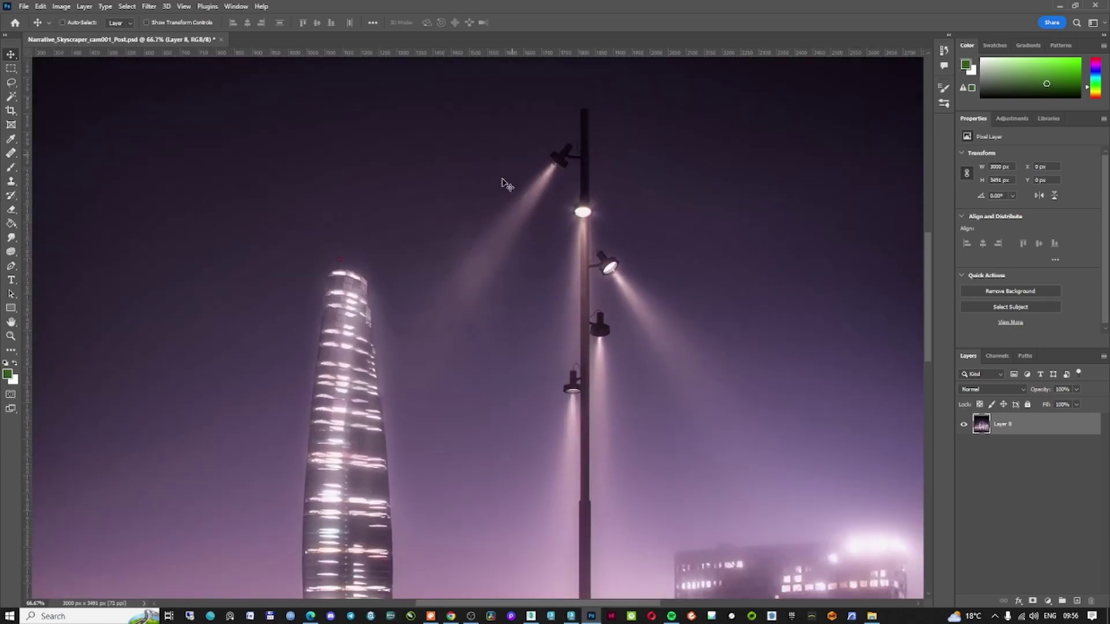
mouse_move(638, 191)
left_mouse_down()
mouse_move(641, 222)
mouse_move(643, 206)
left_mouse_up()
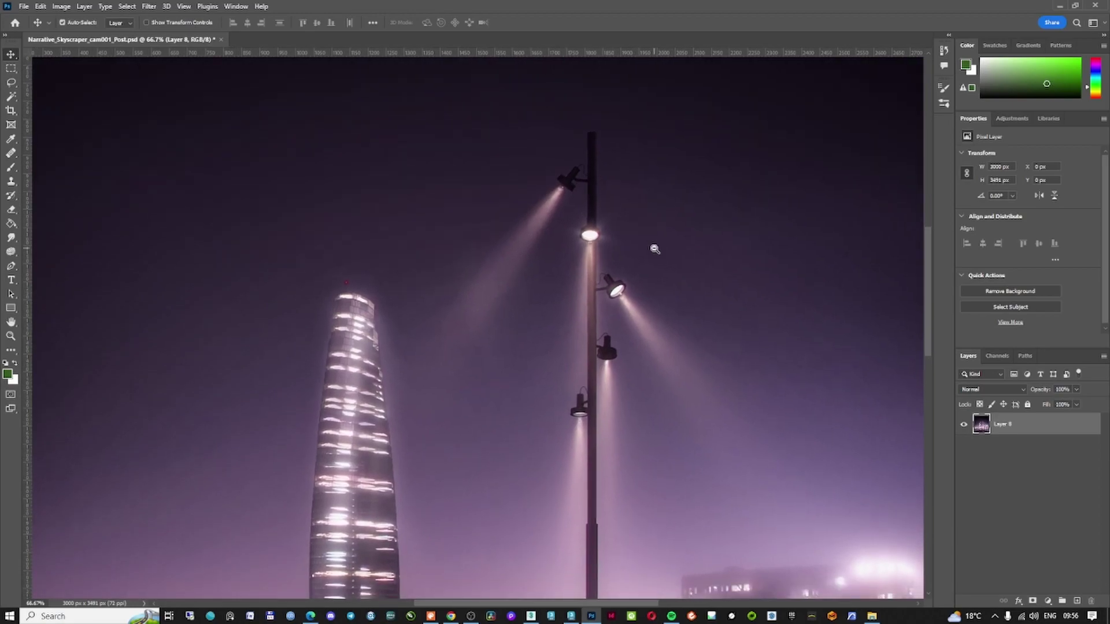
scroll(654, 248, "down", 3, "alt")
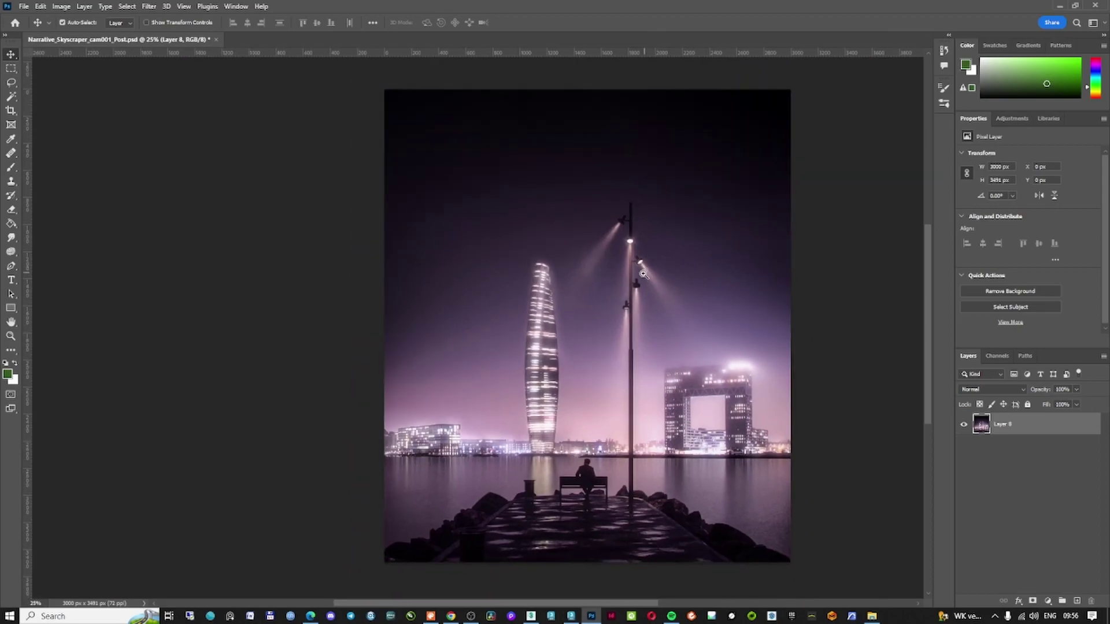
scroll(644, 273, "up", 1, "alt")
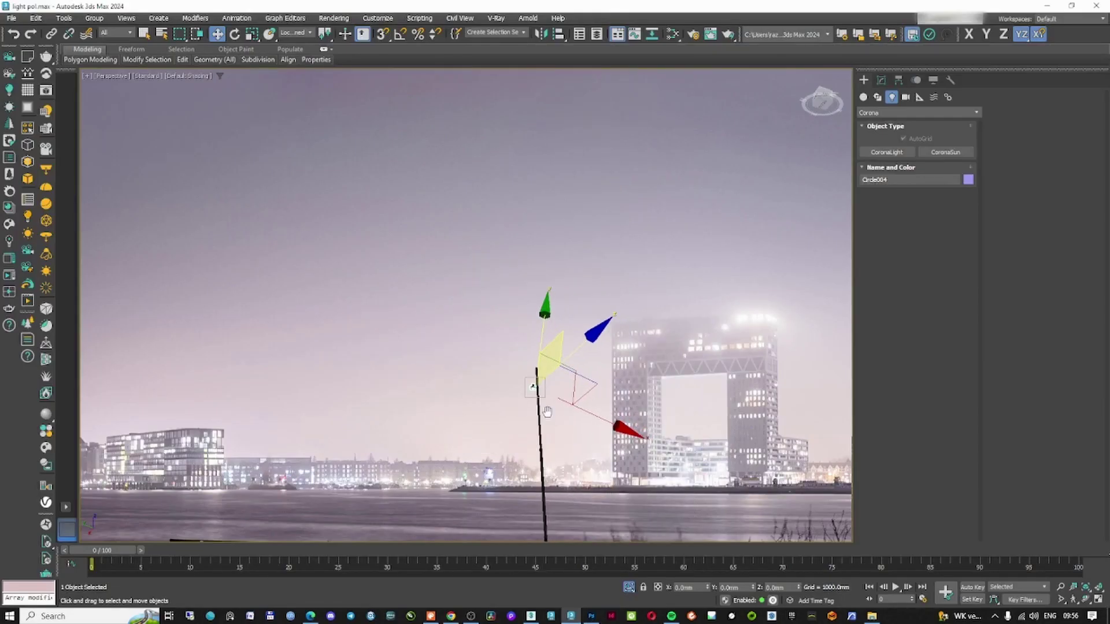
Switch to the light pole scene in 3ds Max and inspect the spotlight head mounted near the pole's top
middle_click_drag(547, 411, 535, 306)
middle_click_drag(534, 306, 508, 347, "alt")
scroll(529, 237, "up", 5)
middle_click_drag(483, 387, 600, 232)
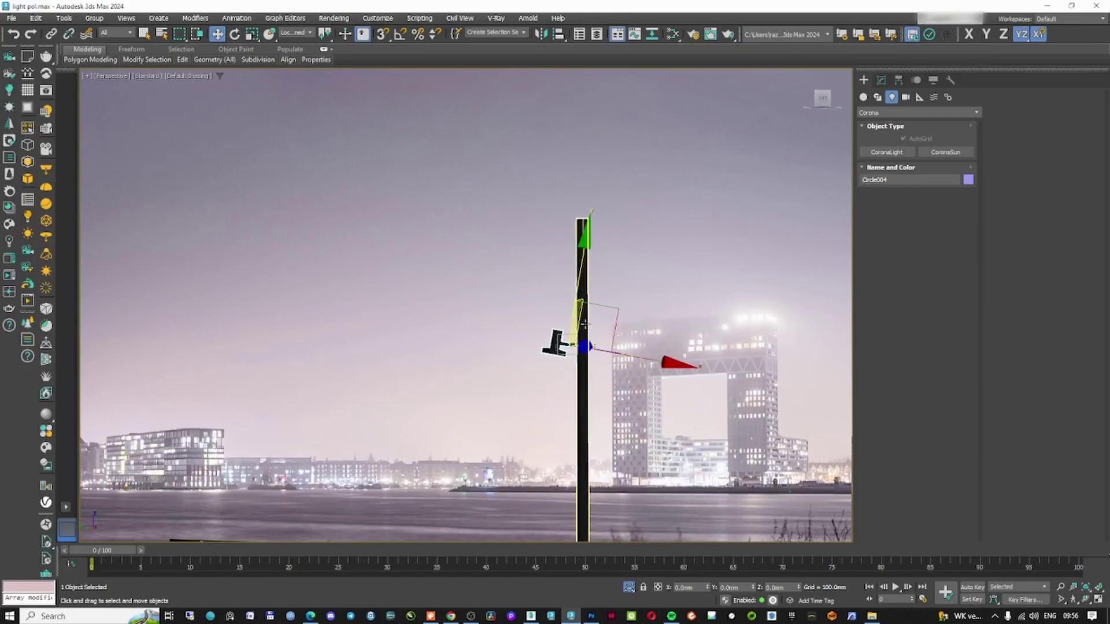
middle_click_drag(584, 323, 666, 300, "alt")
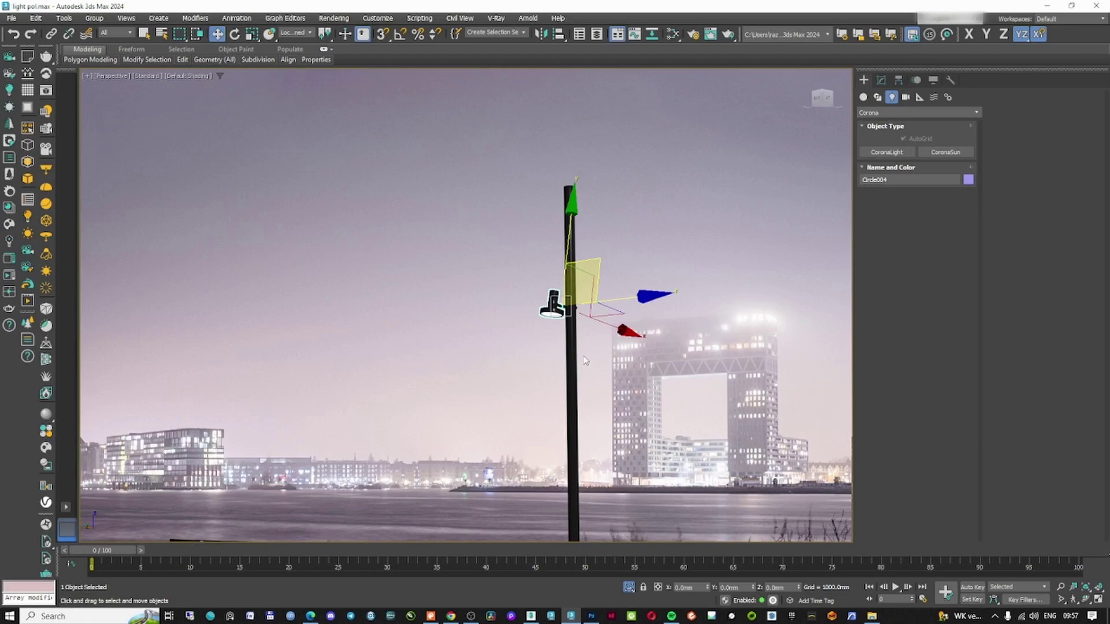
middle_click_drag(581, 359, 576, 349, "alt")
scroll(574, 311, "up", 5)
scroll(563, 306, "down", 4)
mouse_move(570, 309)
middle_mouse_down("alt")
mouse_move(578, 292)
mouse_move(572, 304)
middle_mouse_up("alt")
scroll(573, 300, "up", 4)
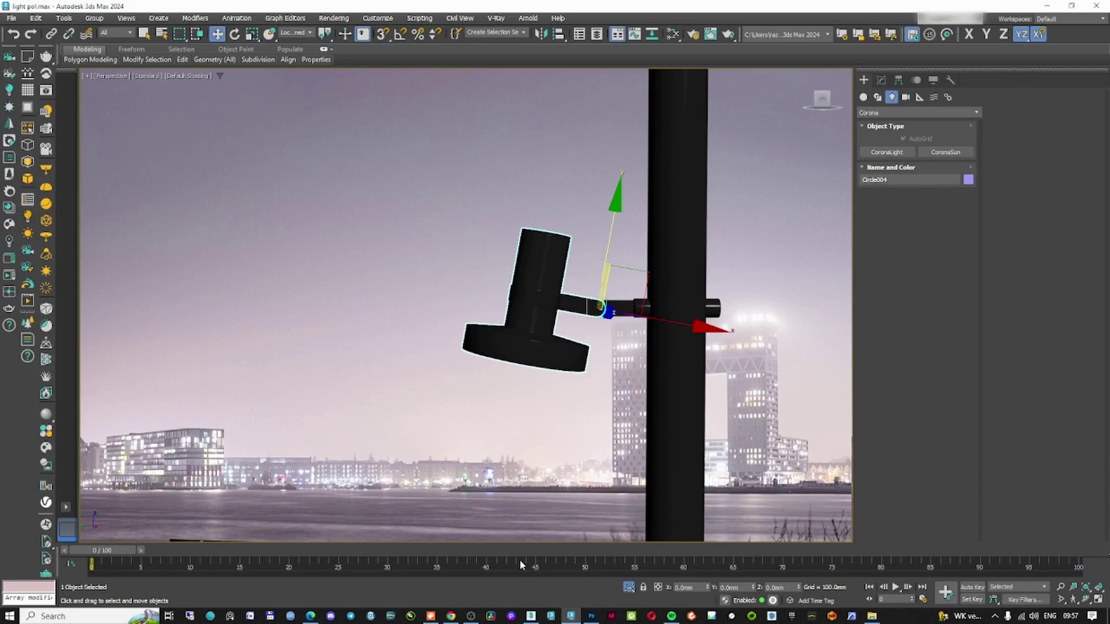
Switch to the browser and review the membership tiers on the 3D CORNER Patreon page
left_click(311, 616)
scroll(411, 411, "down", 5)
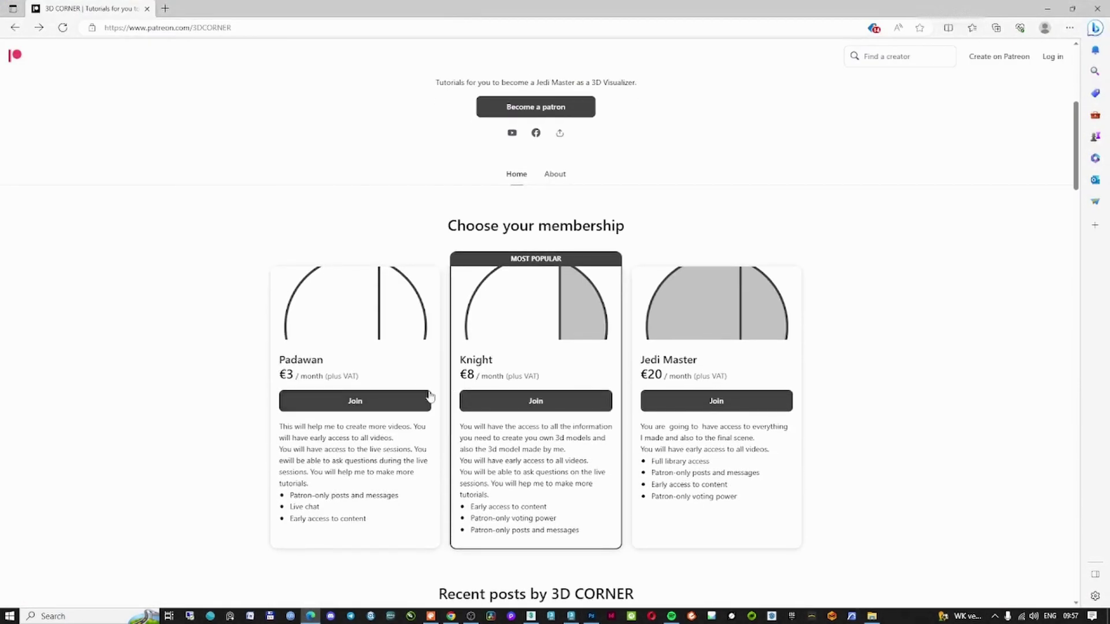
scroll(529, 379, "down", 3)
scroll(333, 489, "up", 5)
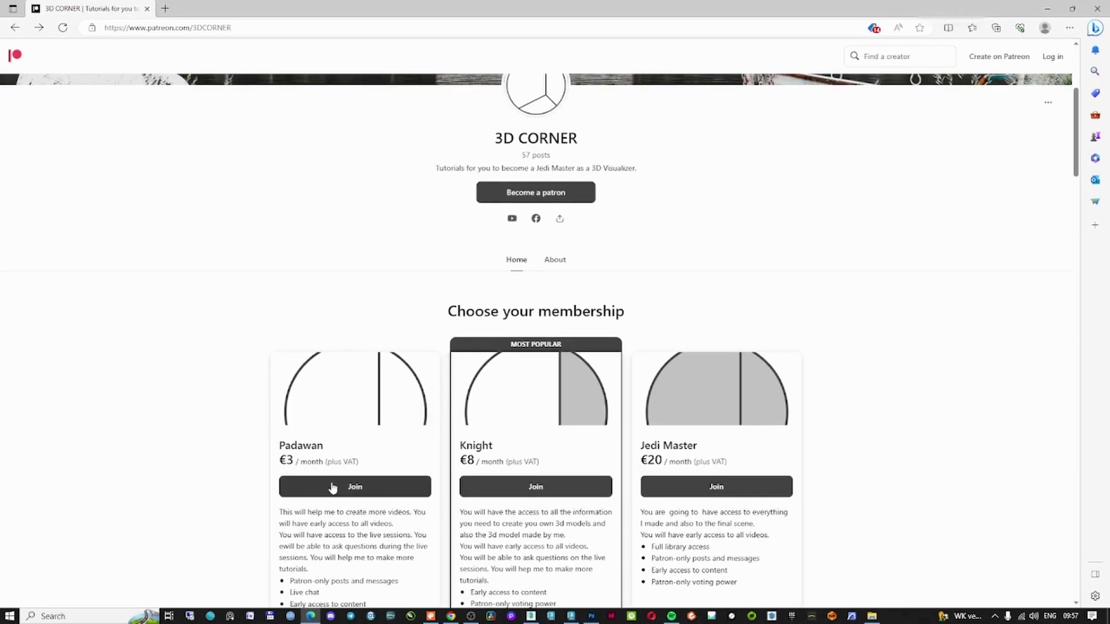
left_click_drag(280, 460, 359, 462)
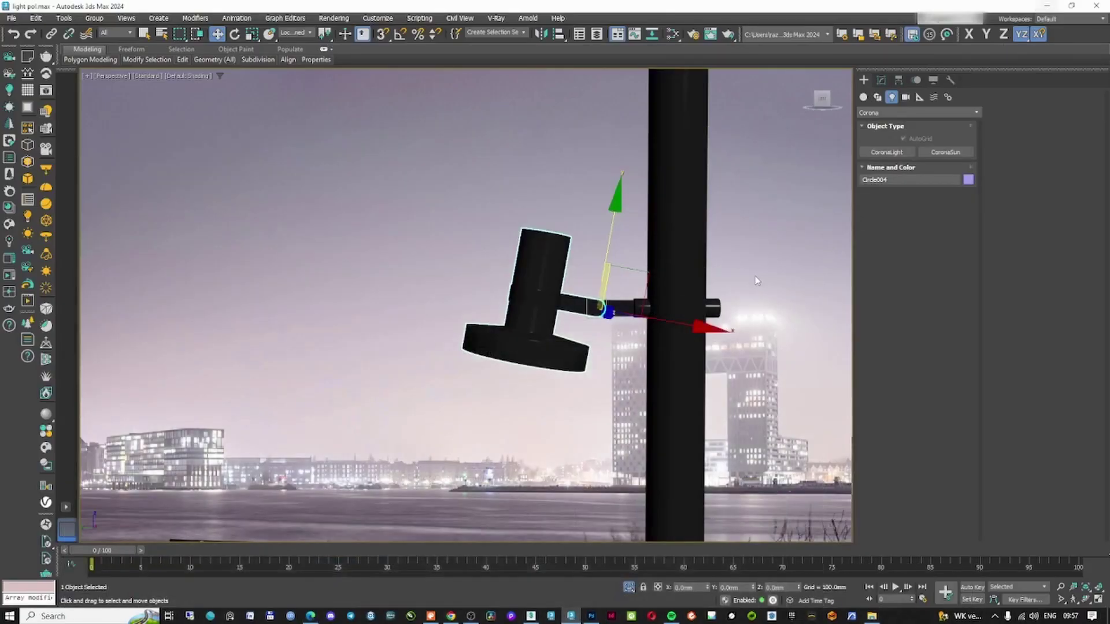
Back in 3ds Max, inspect the pole, the spotlight's mounting arm and the luminous face of the lamp head
left_click(671, 375)
scroll(671, 375, "down", 2)
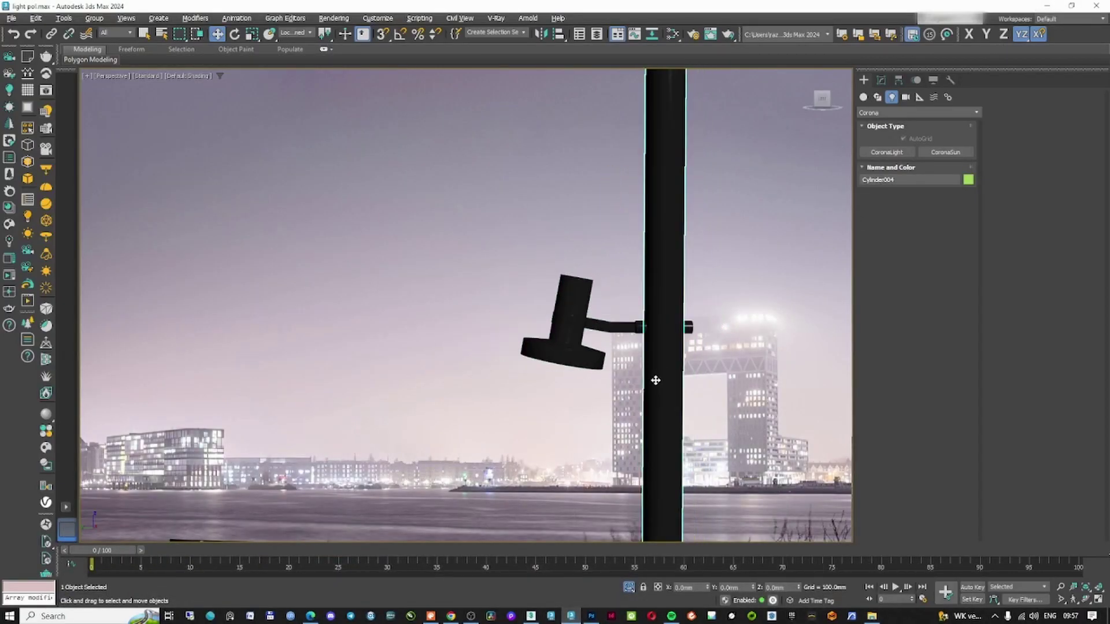
mouse_move(654, 379)
middle_mouse_down("alt")
mouse_move(673, 369)
mouse_move(667, 346)
mouse_move(652, 368)
middle_mouse_up("alt")
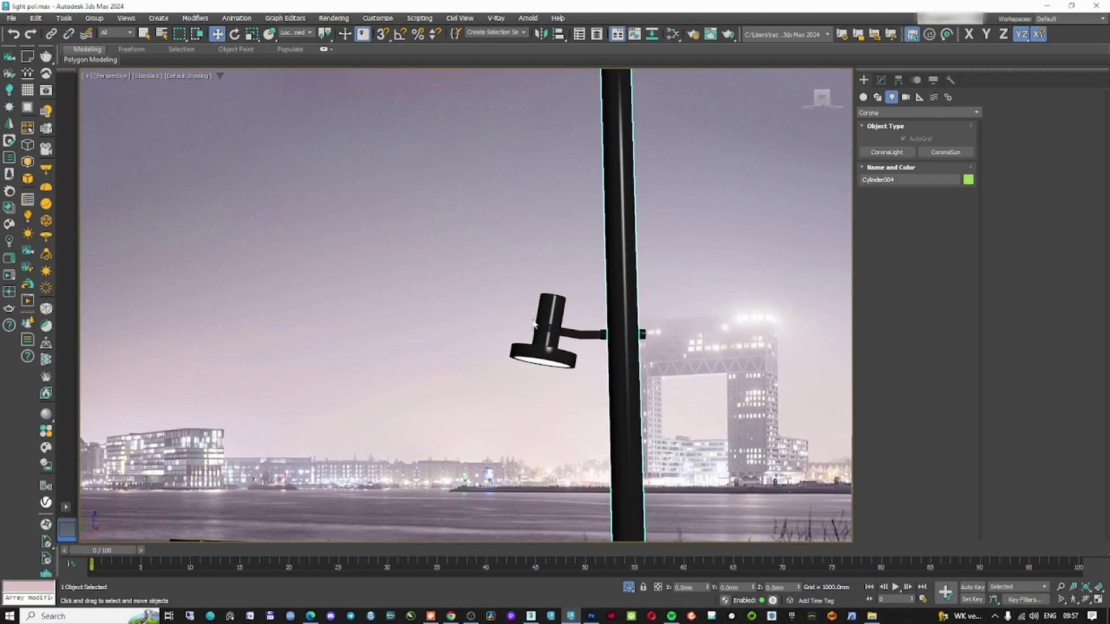
left_click(580, 360)
middle_click_drag(612, 386, 579, 323, "alt")
scroll(608, 380, "up", 5)
scroll(562, 359, "down", 3)
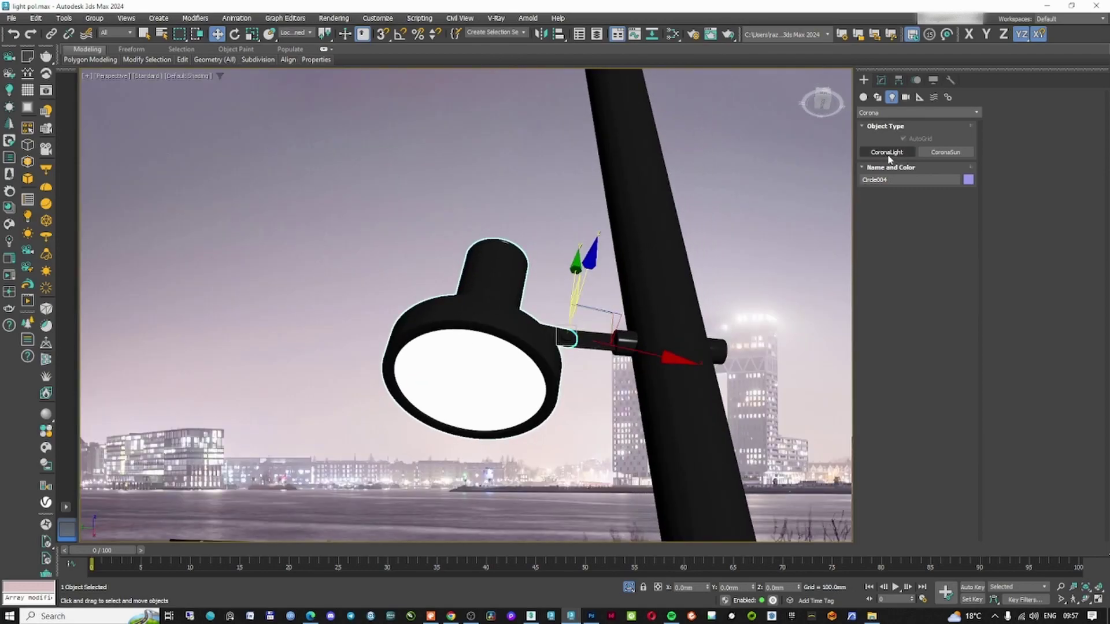
left_click(886, 152)
right_click(472, 346)
middle_click_drag(471, 332, 476, 373, "alt")
scroll(476, 374, "up", 2)
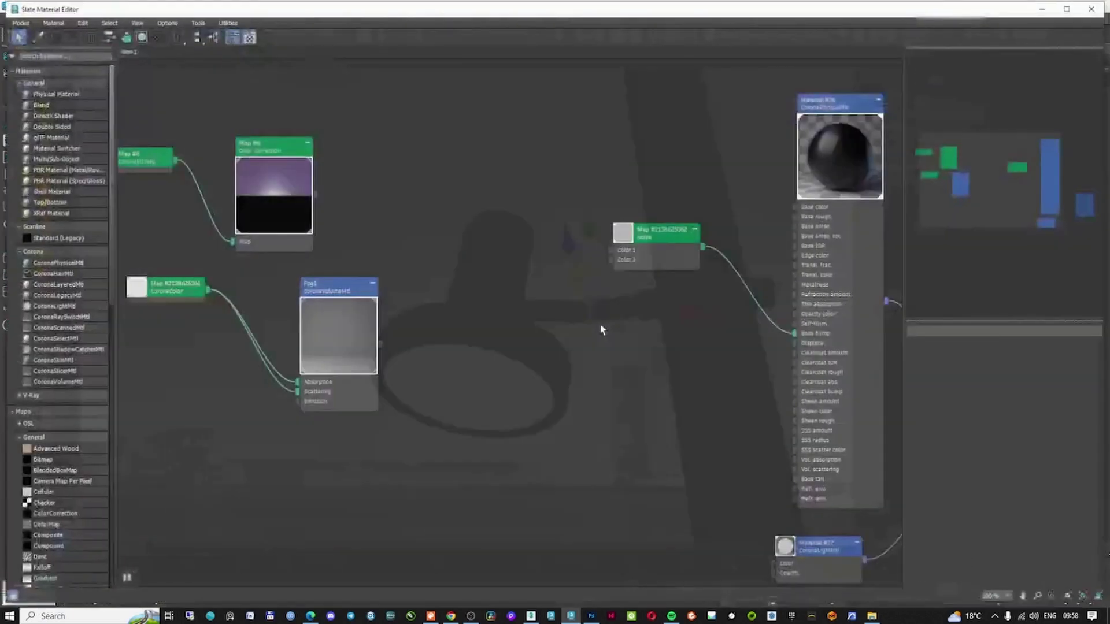
Set the emission intensity of the CoronaLightMtl feeding the Multi/Sub-Object material to 50
key("m")
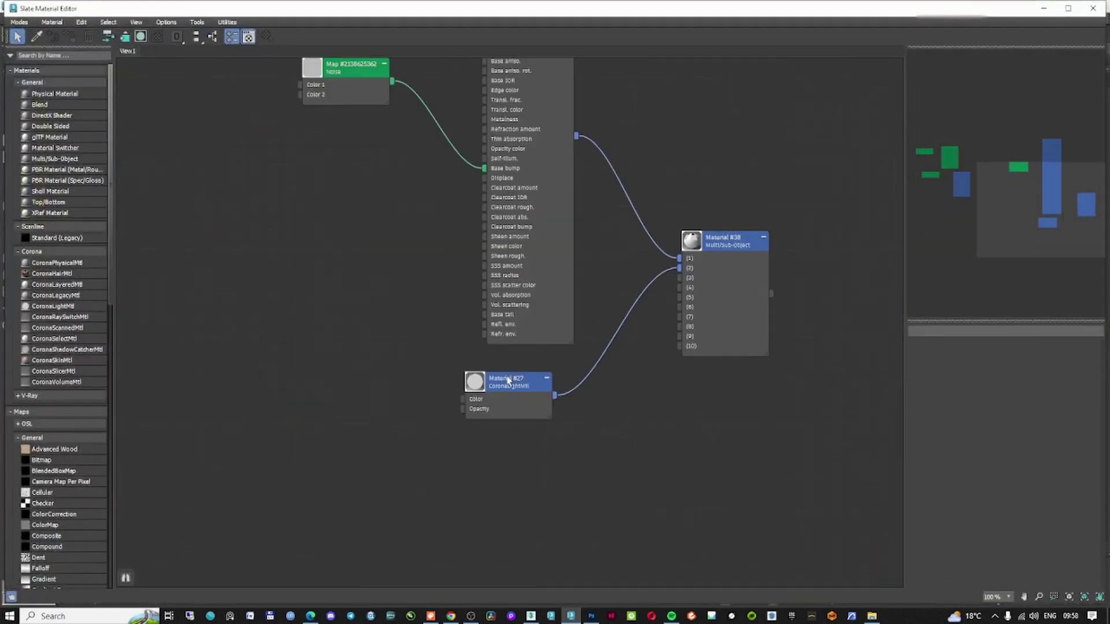
double_click(508, 380)
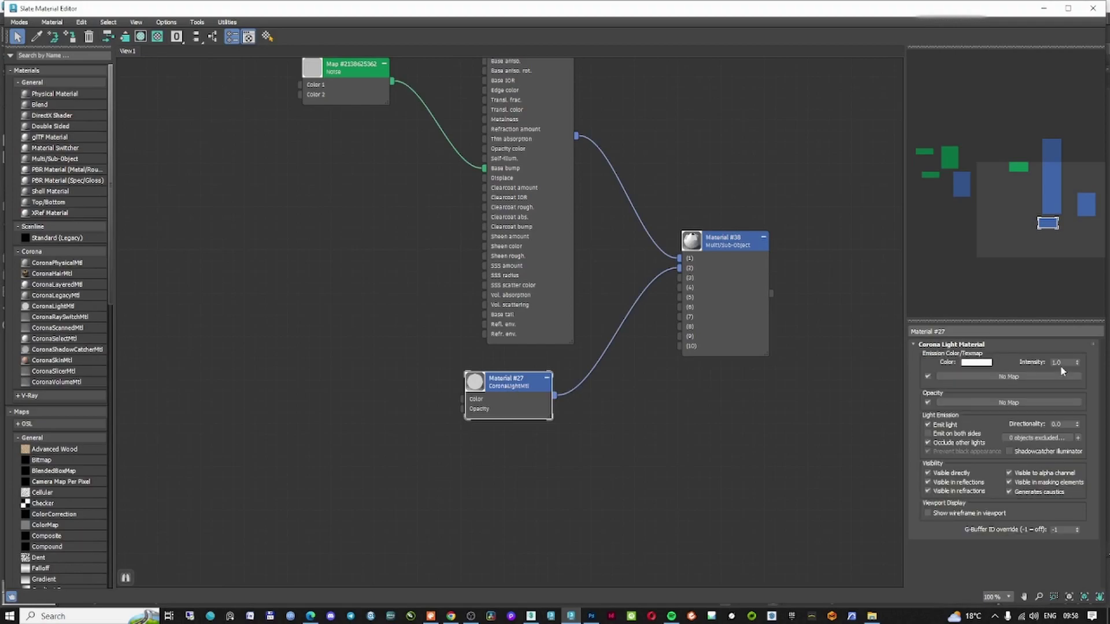
left_click(1067, 362)
type("50")
key("Return")
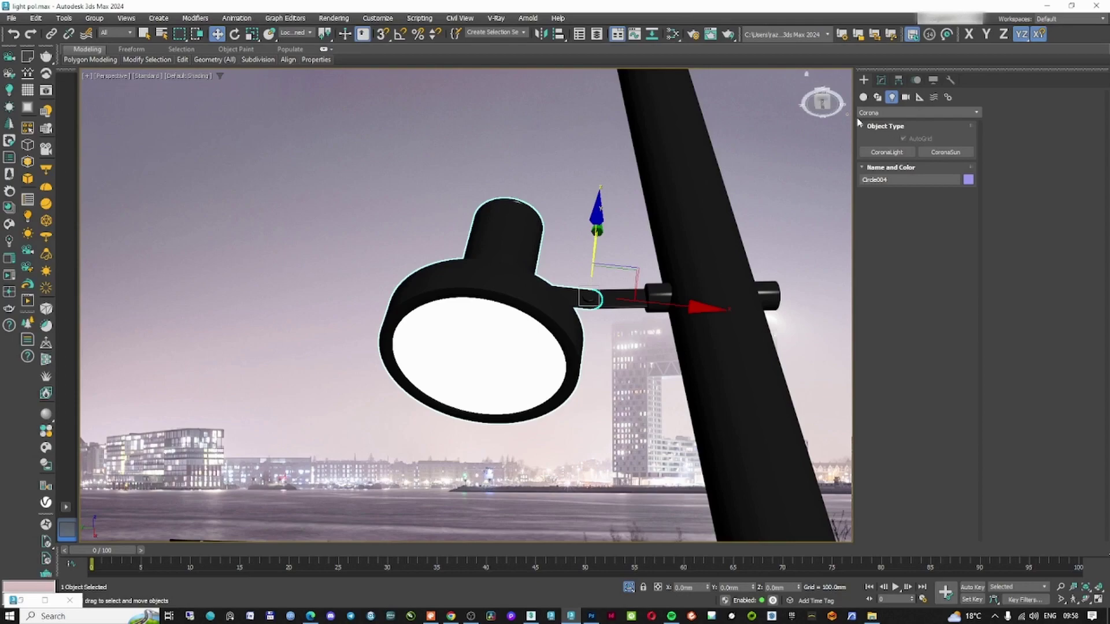
Draw a disk-shaped Corona light with AutoGrid from the centre of the lamp's white face, about 119 mm in radius
left_click(902, 113)
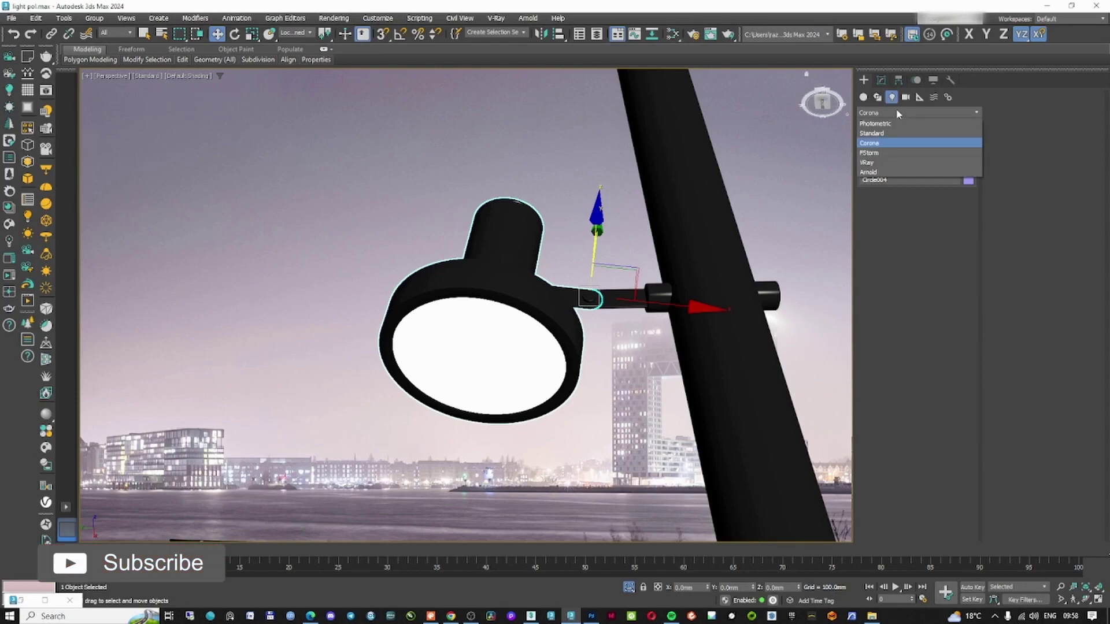
left_click(882, 143)
left_click(886, 152)
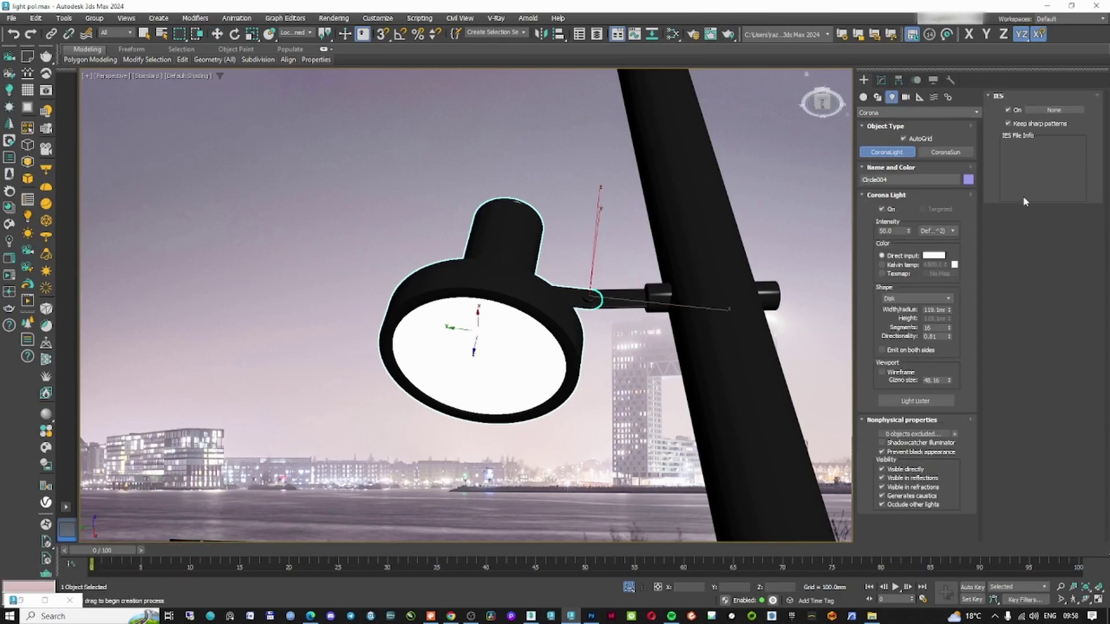
left_click(908, 141)
middle_click_drag(552, 352, 511, 317, "alt")
key("F3")
key("F3")
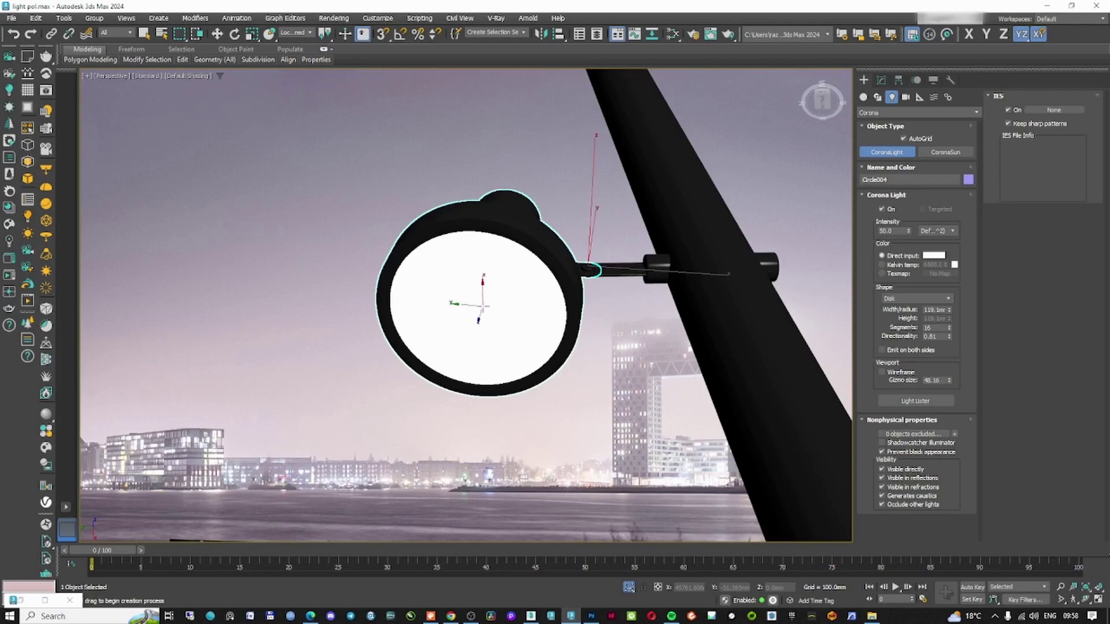
left_click_drag(482, 304, 544, 260)
key("F3")
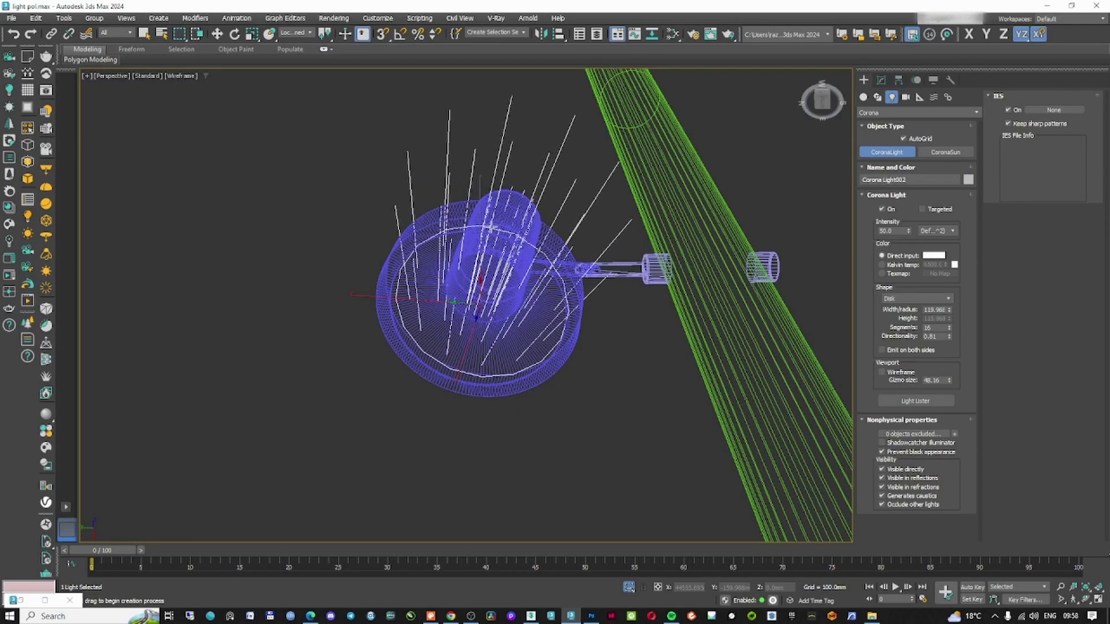
Move the disk light slightly within its own XY plane to centre it in the lamp's circular opening
middle_click_drag(493, 315, 526, 283, "alt")
left_click(296, 33)
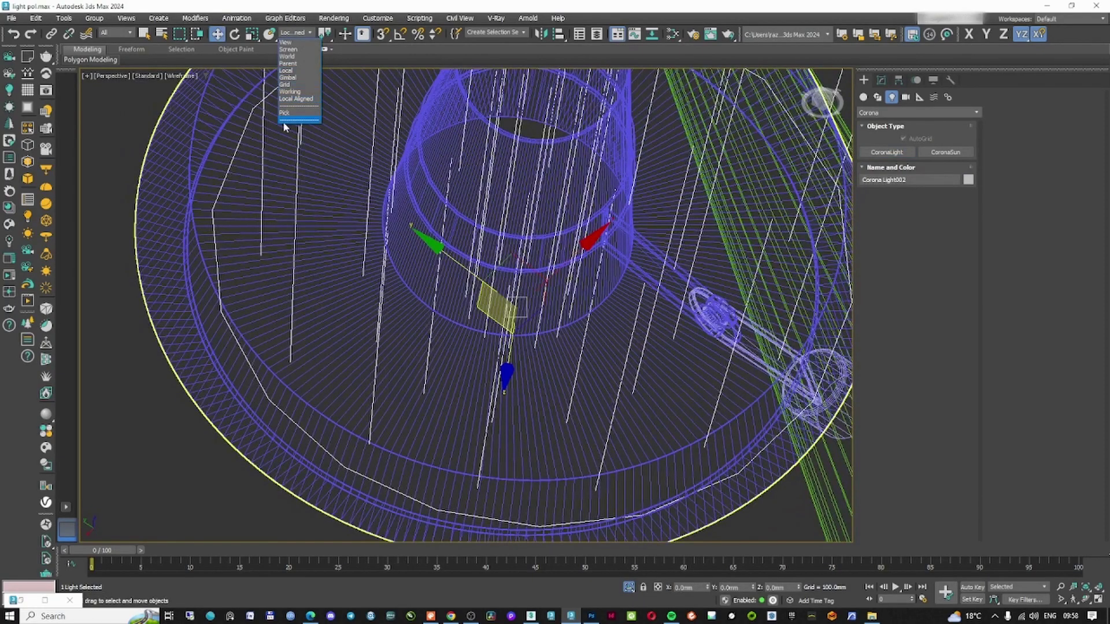
key("F3")
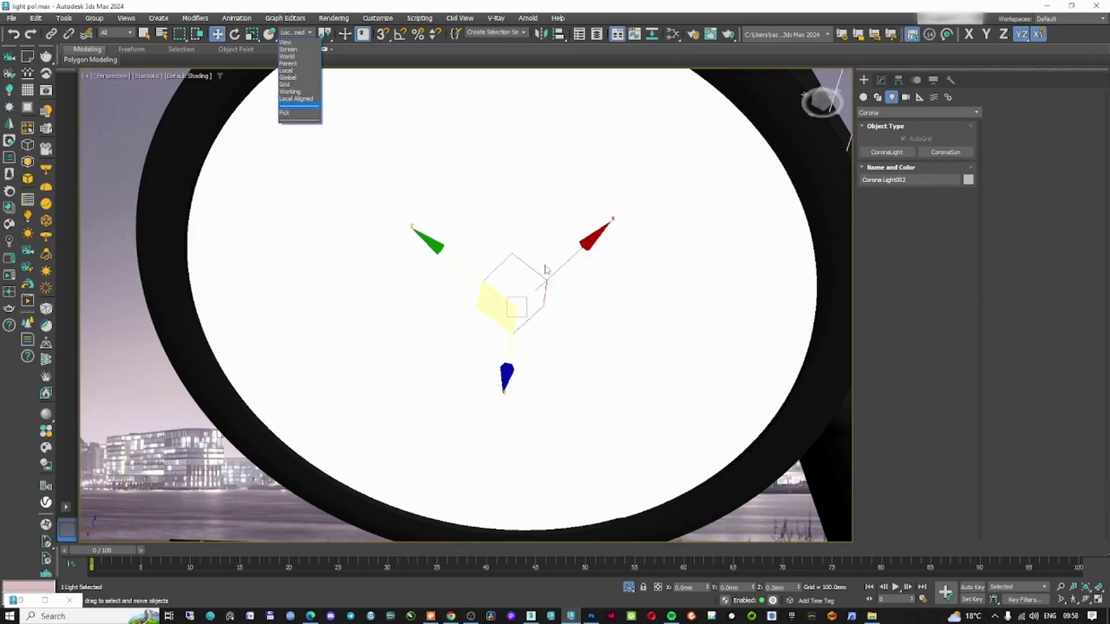
left_click(549, 273)
scroll(560, 277, "down", 4)
key("F3")
middle_click_drag(560, 277, 543, 214, "alt")
scroll(549, 255, "down", 2)
scroll(553, 240, "up", 4)
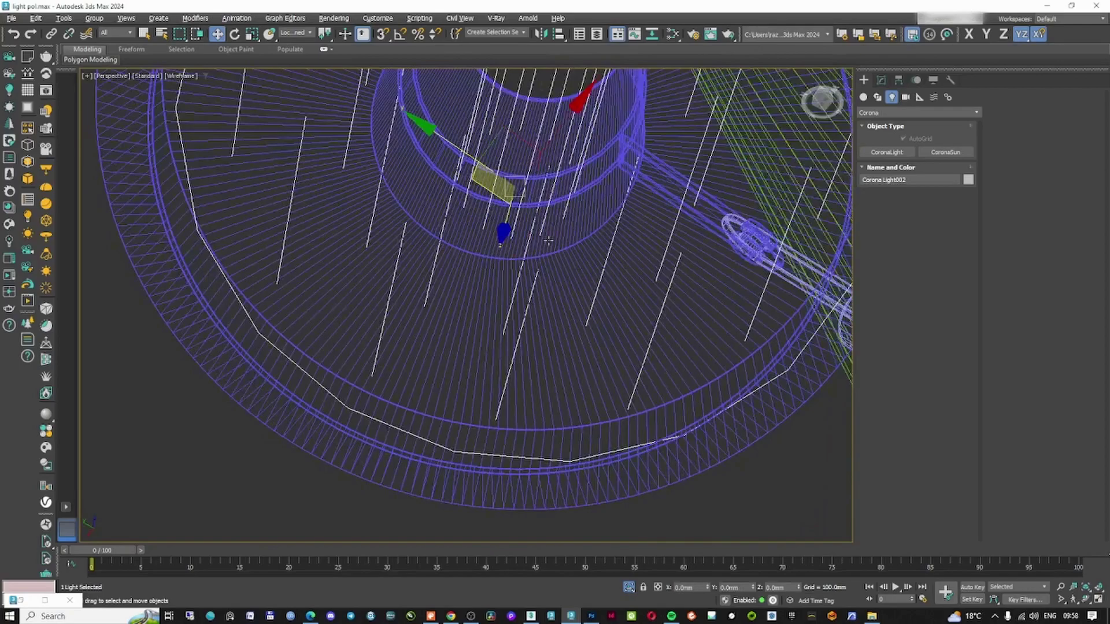
scroll(532, 289, "down", 3)
left_click_drag(523, 247, 509, 249)
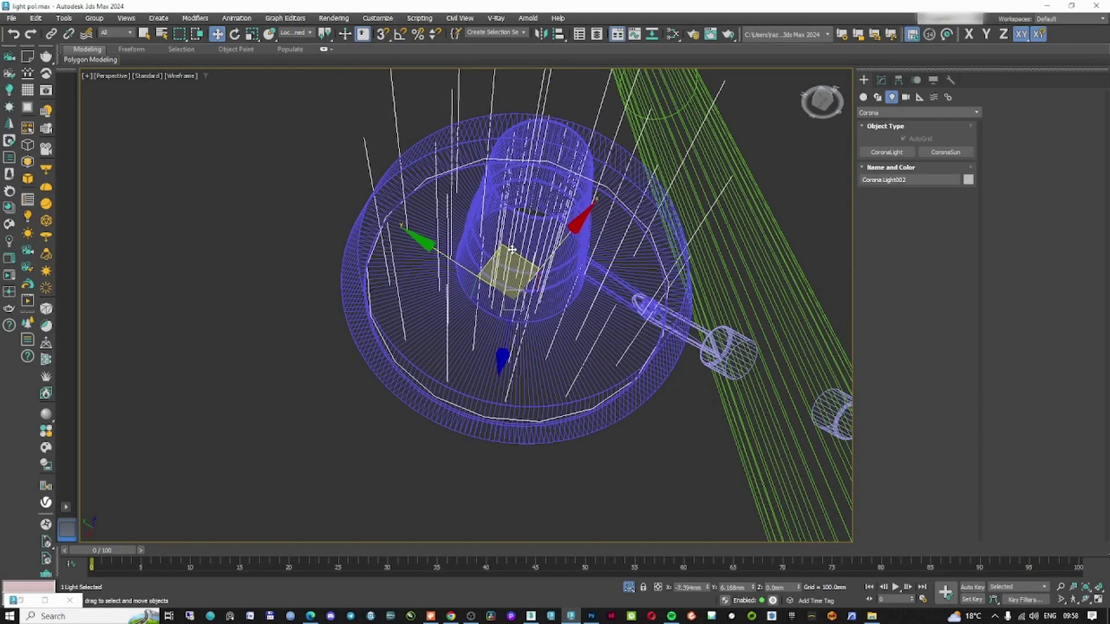
Mirror the disk light across its Z axis without cloning so that its rays point out of the lamp
middle_click_drag(509, 248, 511, 312, "alt")
scroll(510, 312, "down", 5)
scroll(510, 240, "up", 3)
scroll(576, 245, "down", 5)
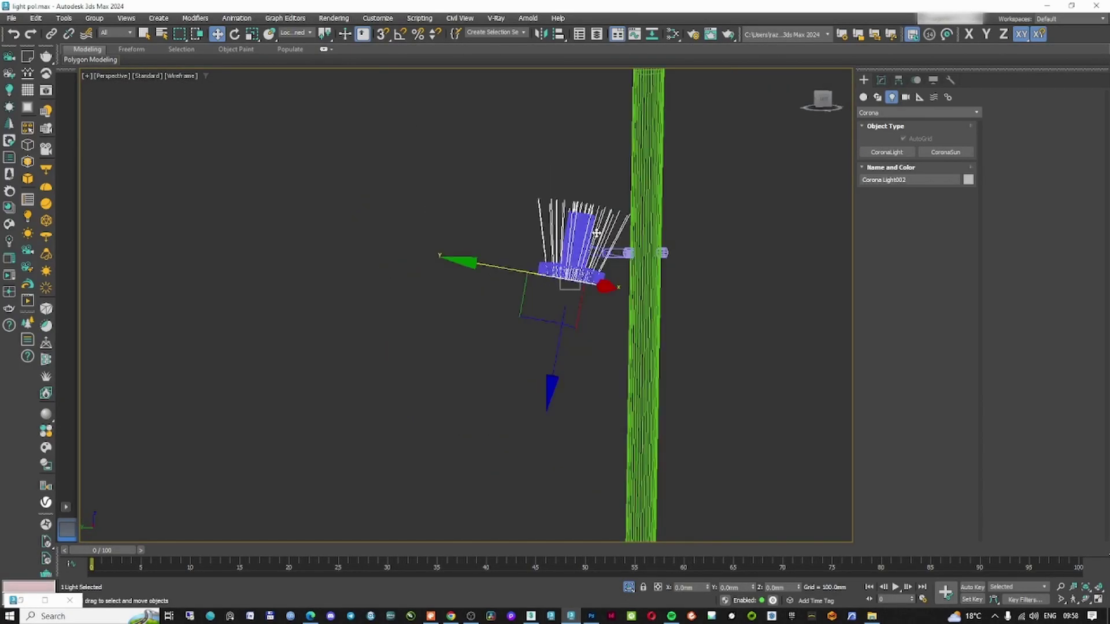
scroll(576, 246, "up", 7)
scroll(577, 248, "down", 2)
left_click(541, 35)
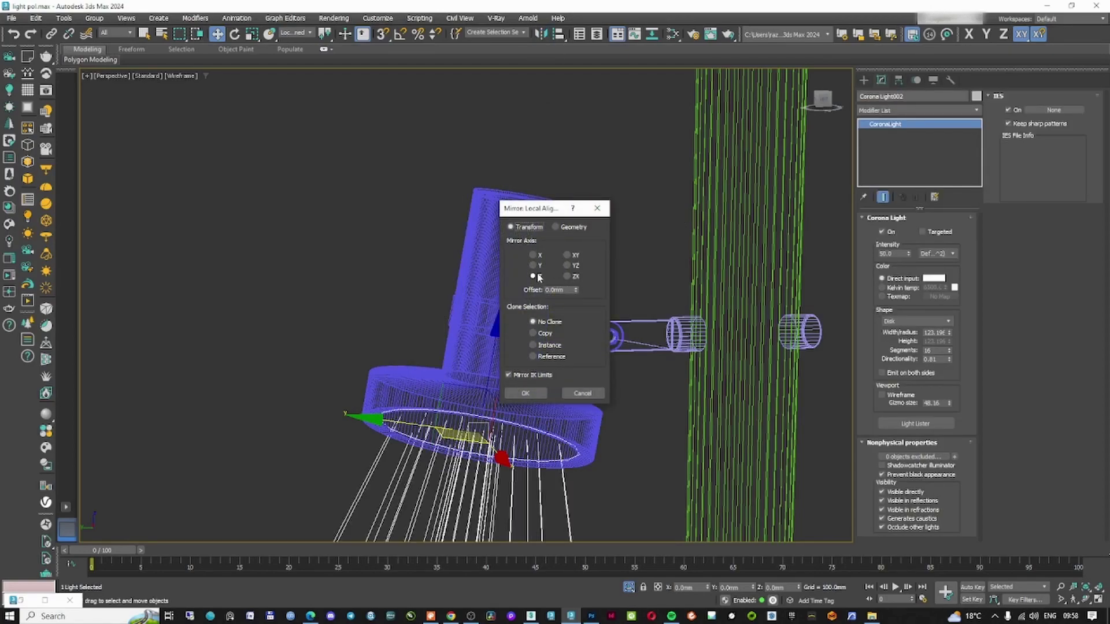
left_click(525, 393)
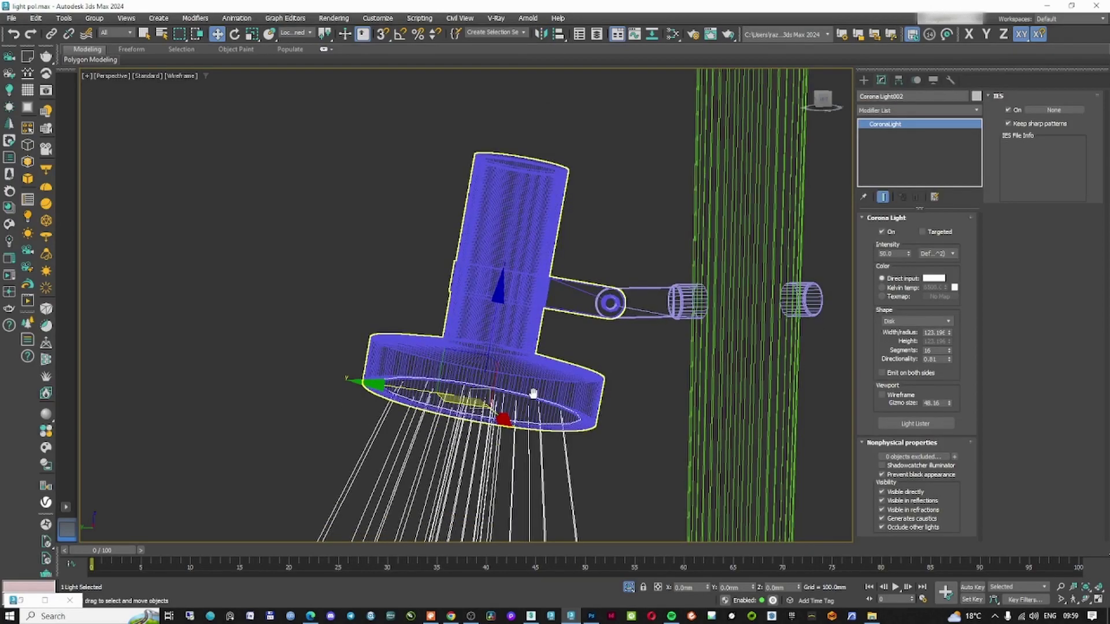
Nudge the mirrored disk light slightly to fine-tune its position inside the lamp's rim
scroll(549, 305, "up", 3)
key("f")
key("shift+z")
left_click_drag(448, 253, 443, 254)
scroll(443, 258, "down", 5)
middle_click_drag(443, 258, 583, 203, "alt")
scroll(584, 203, "up", 2)
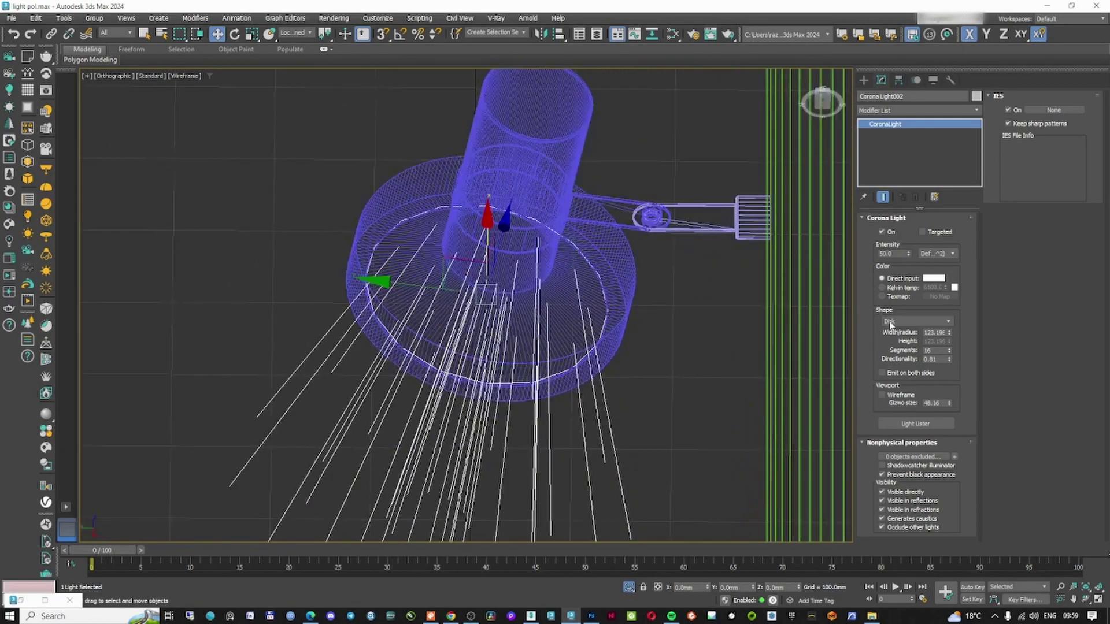
Set the disk light's directionality to 0 and check the spread of its rays from the side
right_click(949, 358)
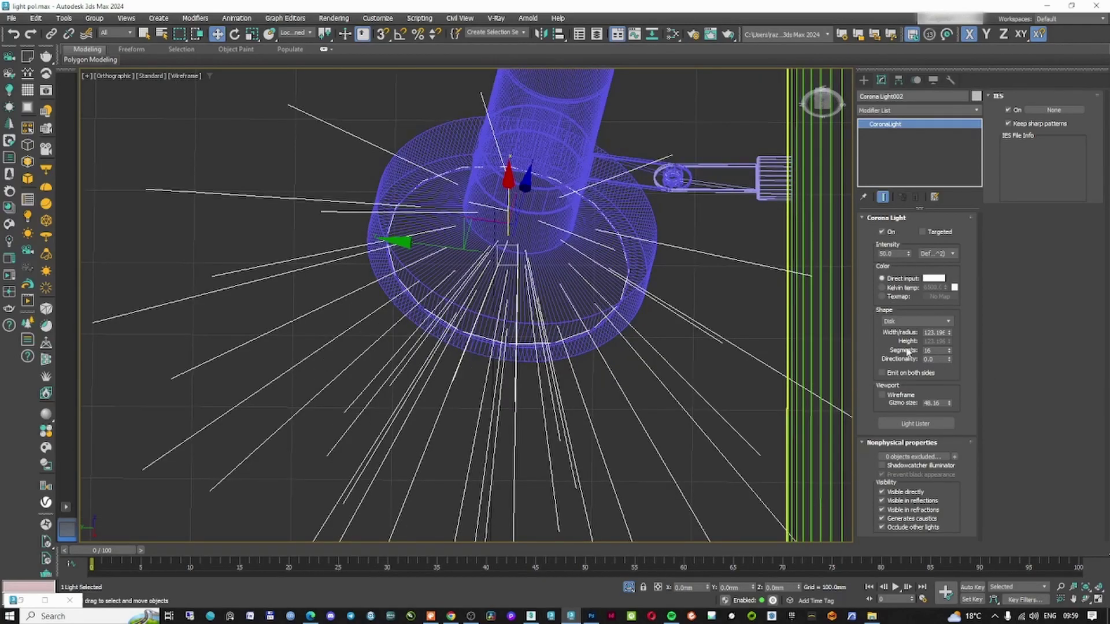
middle_click_drag(578, 269, 558, 289, "alt")
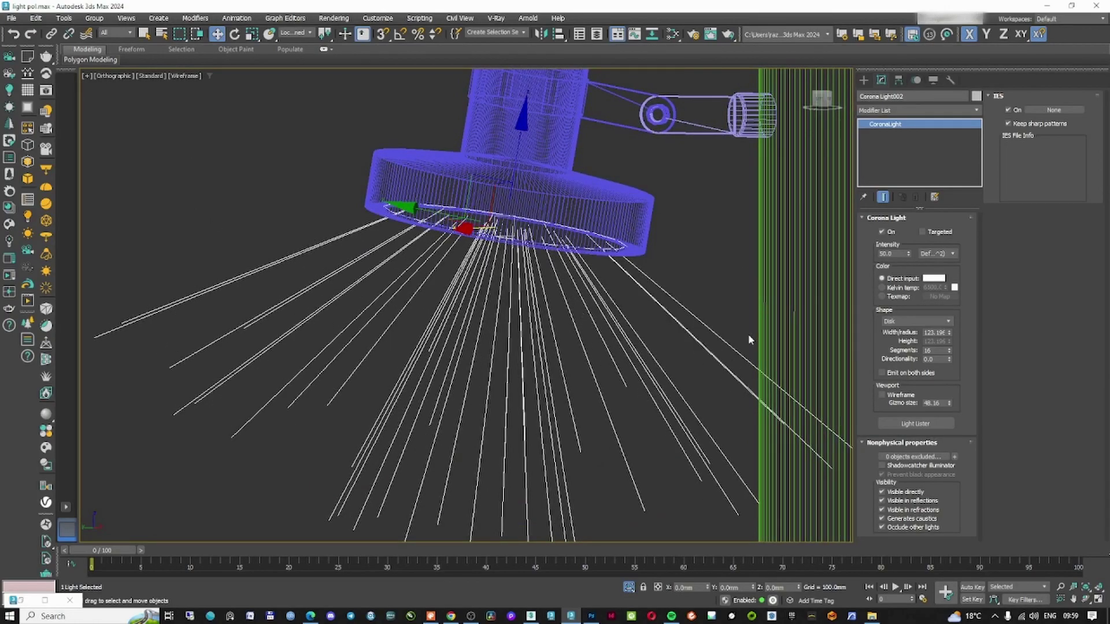
Set the disk light's radius to 100 mm and enlarge its viewport gizmo to a size of 99
double_click(936, 333)
type("100")
key("Return")
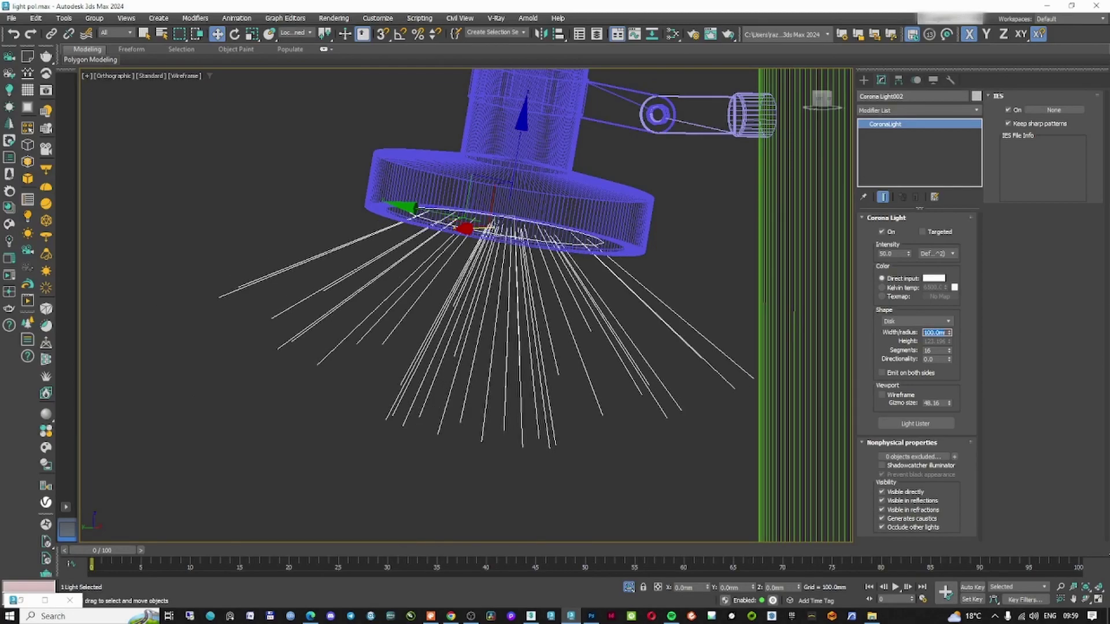
middle_click_drag(840, 261, 662, 238, "alt")
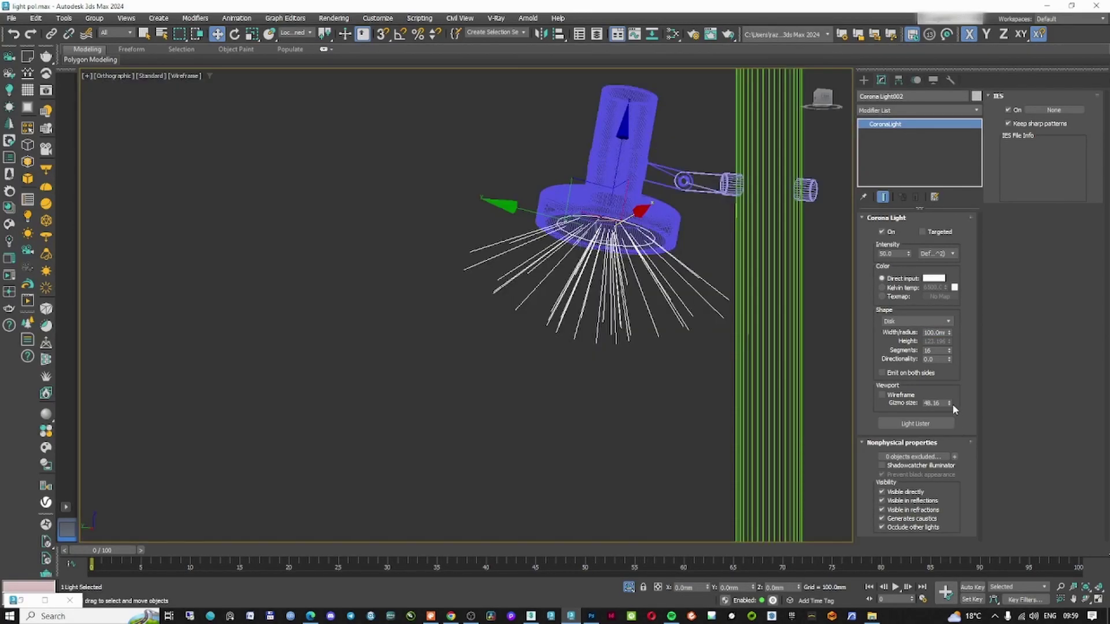
left_click_drag(949, 403, 952, 114)
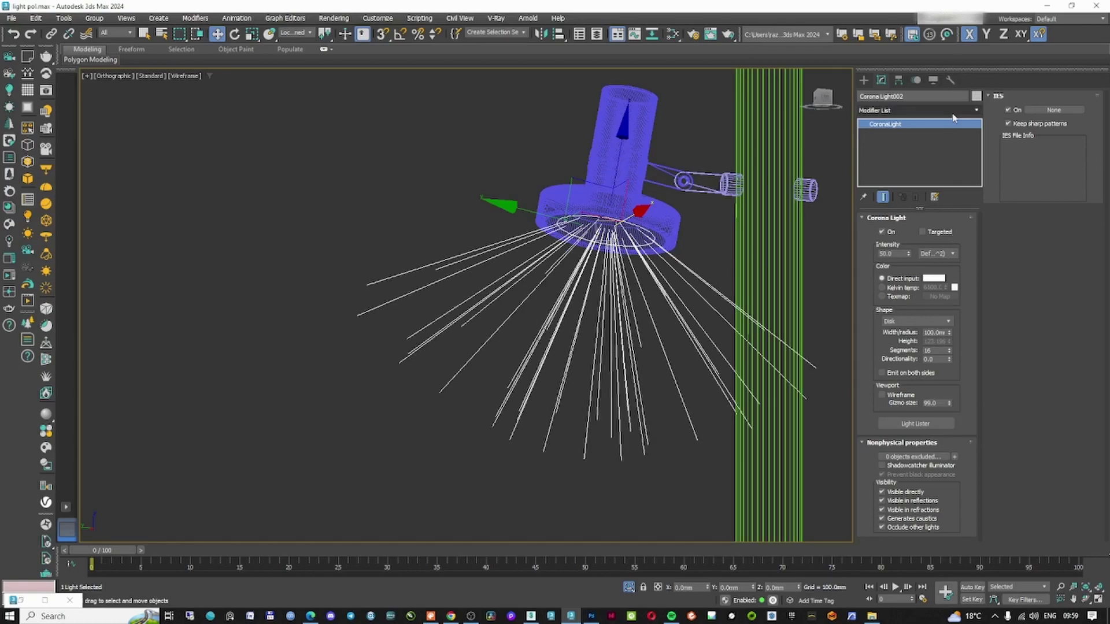
scroll(549, 324, "down", 5)
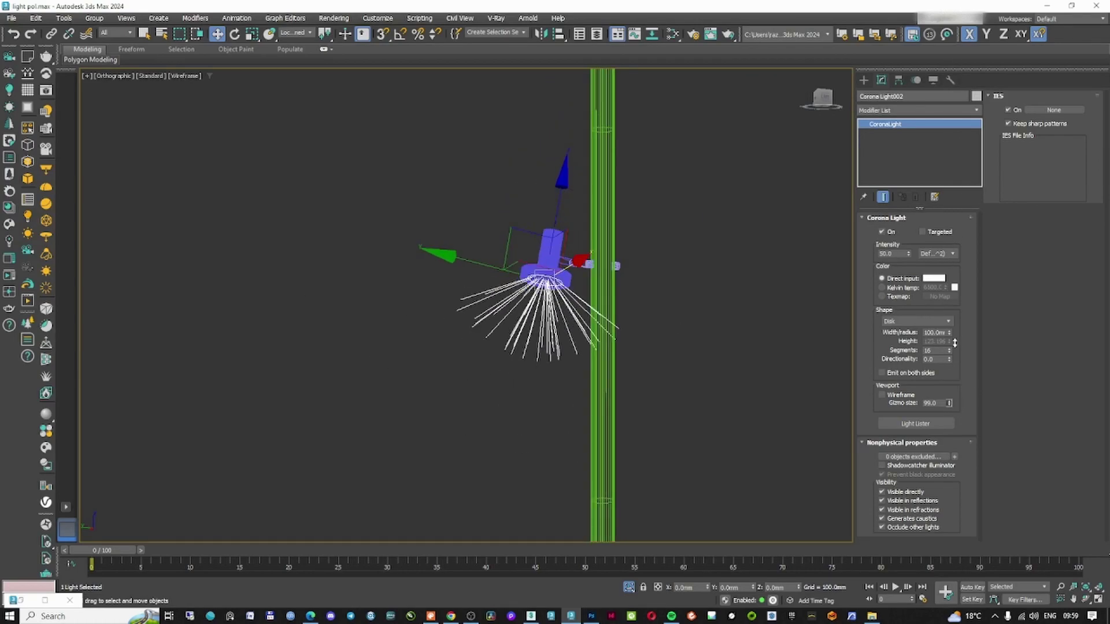
middle_click_drag(538, 352, 489, 318, "alt")
Make the disk light targeted and examine its target, rays and lamp head from several angles
left_click(922, 231)
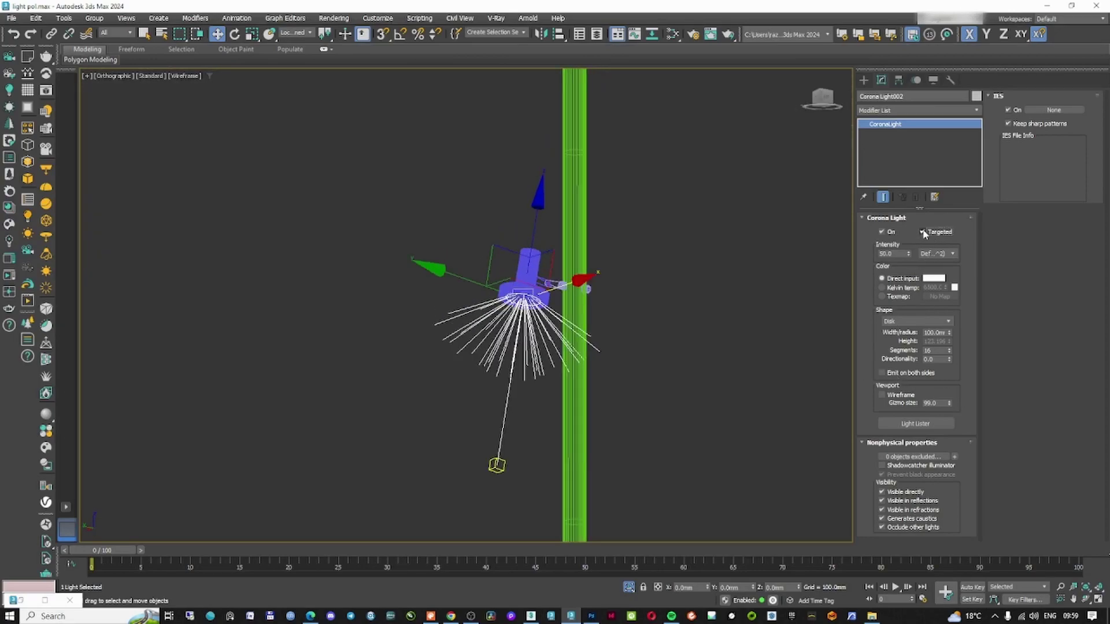
mouse_move(494, 457)
middle_mouse_down("alt")
mouse_move(497, 465)
mouse_move(499, 436)
middle_mouse_up("alt")
scroll(500, 437, "up", 4)
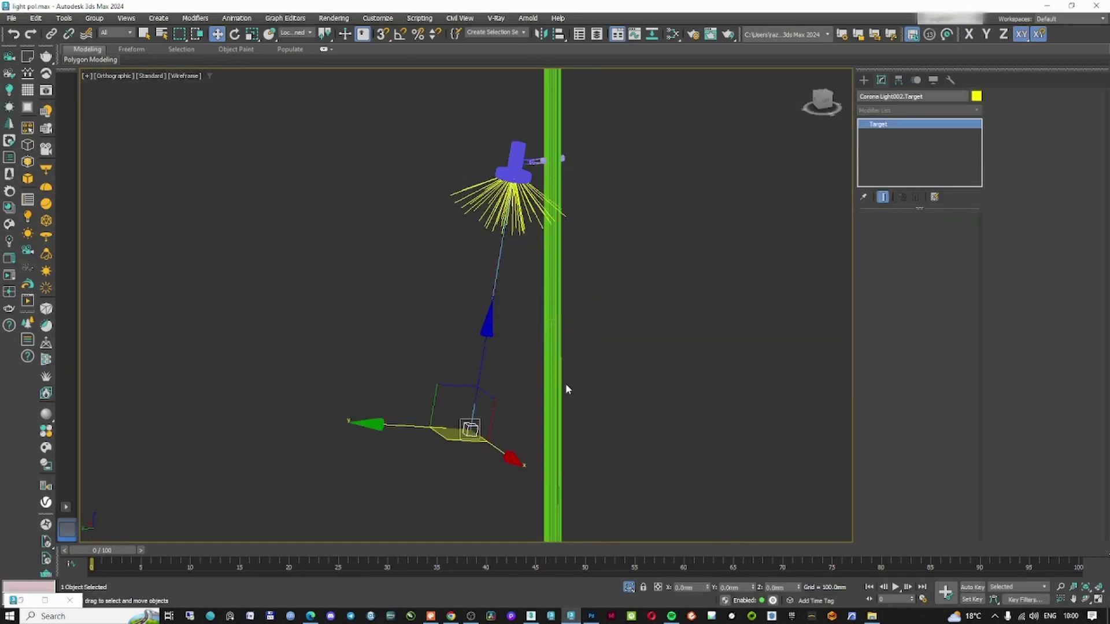
mouse_move(514, 324)
middle_mouse_down("alt")
mouse_move(513, 286)
mouse_move(504, 335)
middle_mouse_up("alt")
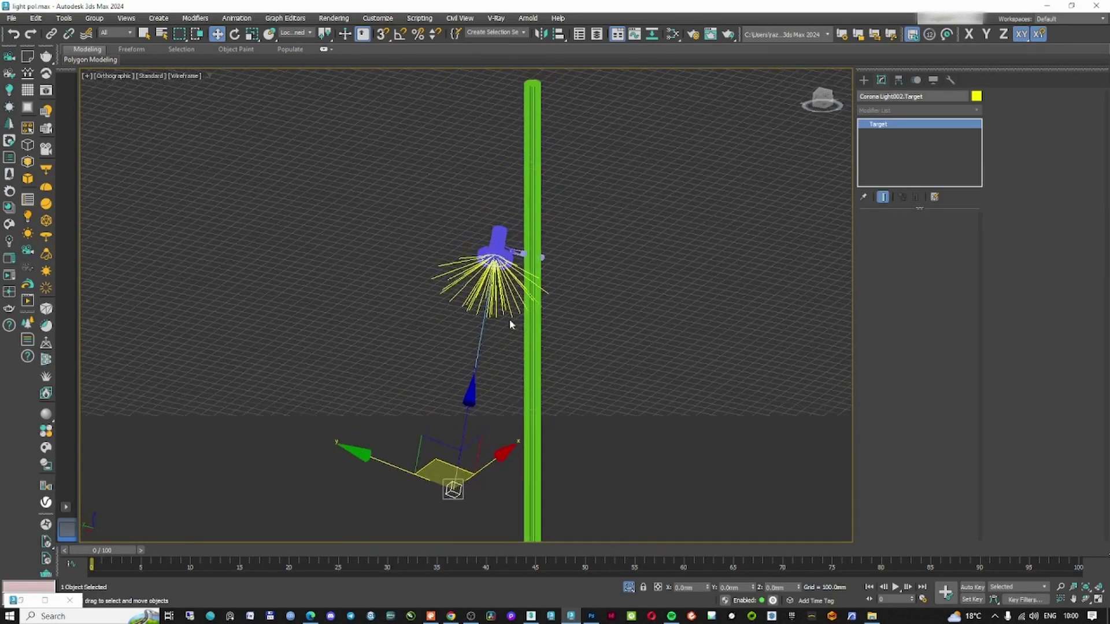
scroll(503, 231, "up", 6)
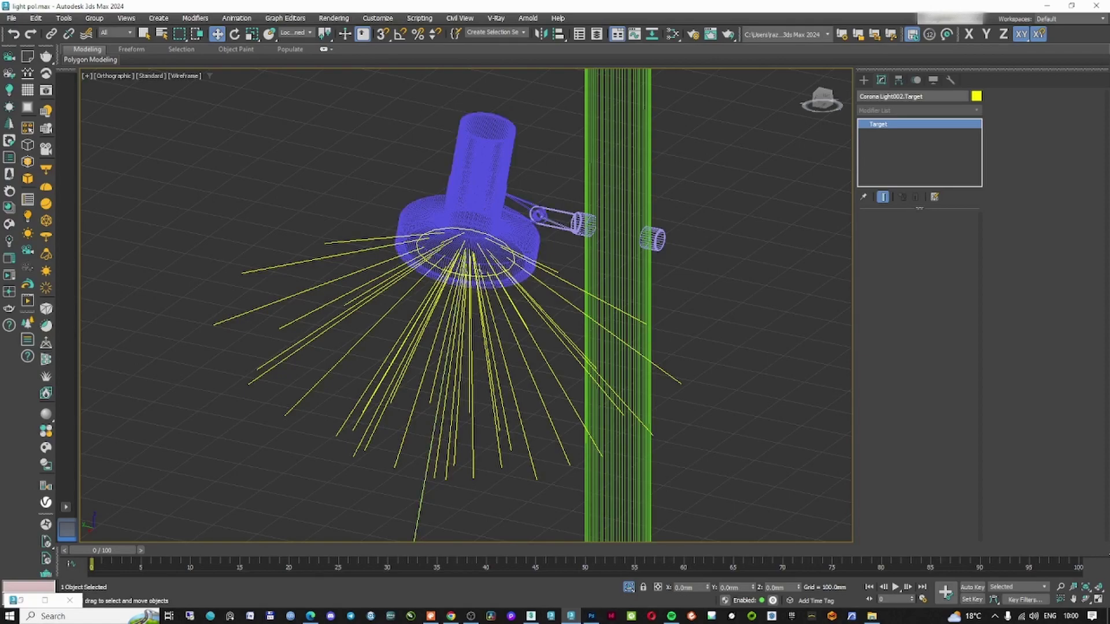
middle_click_drag(470, 255, 467, 275, "alt")
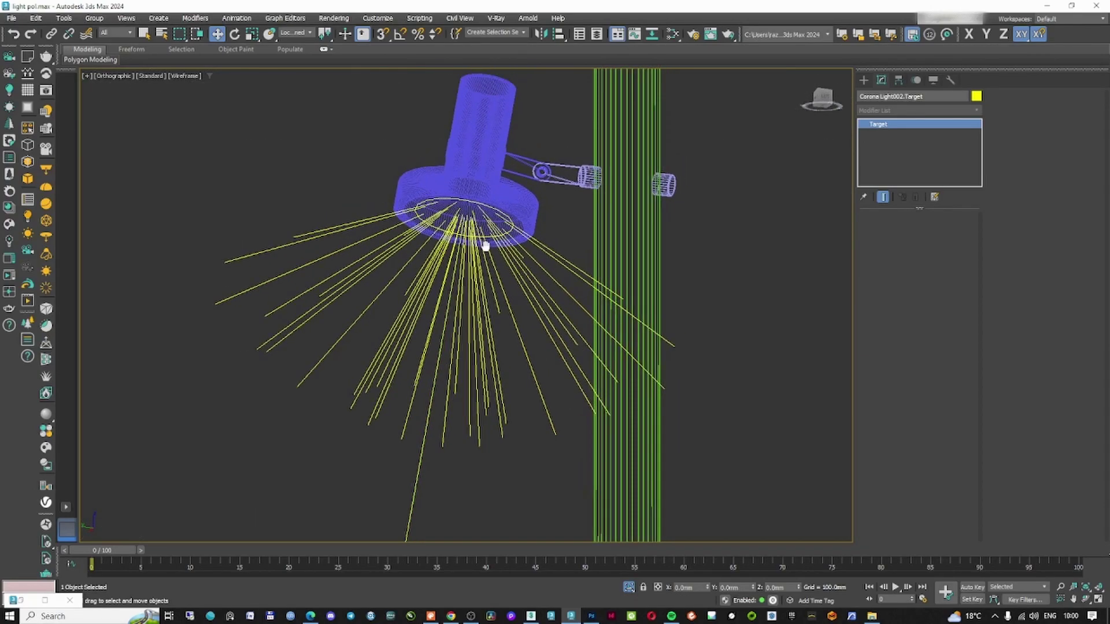
middle_click_drag(484, 247, 450, 341)
left_click(443, 365)
left_click(452, 237)
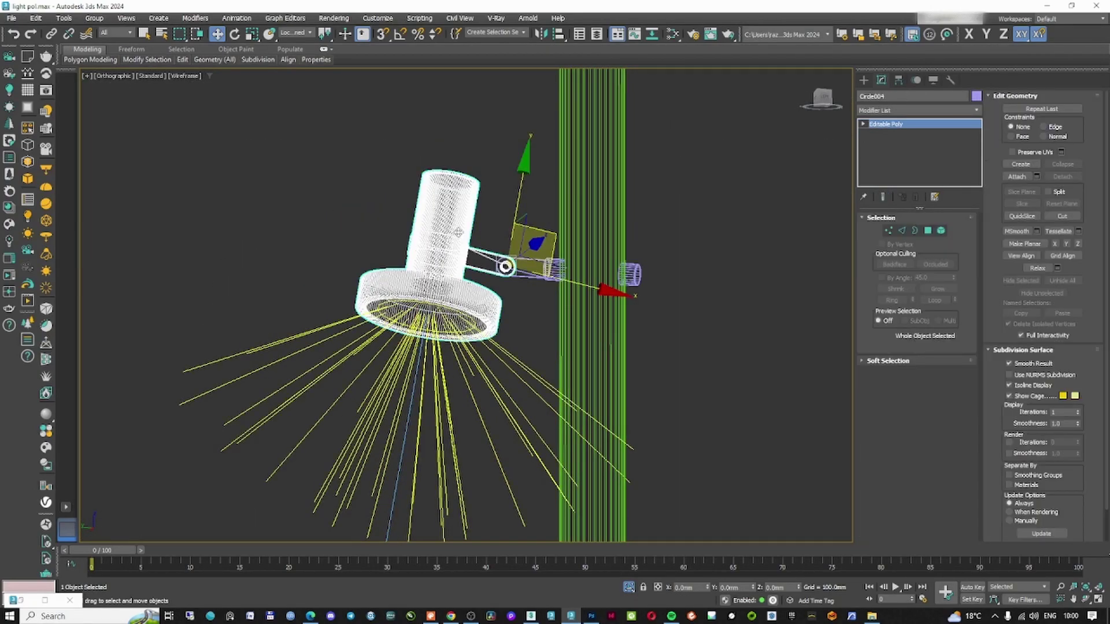
left_click(494, 188)
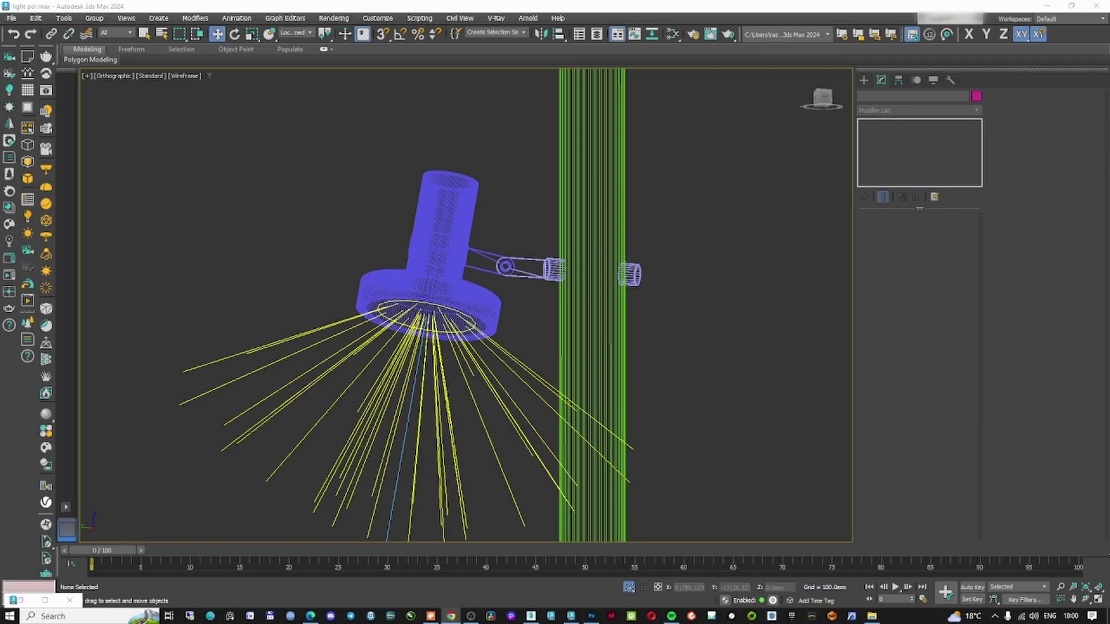
Switch to the browser and look through the YouTube video on linking spot lights to a tracking light, including its comments
left_click_drag(1109, 121, 500, 122)
double_click(681, 120)
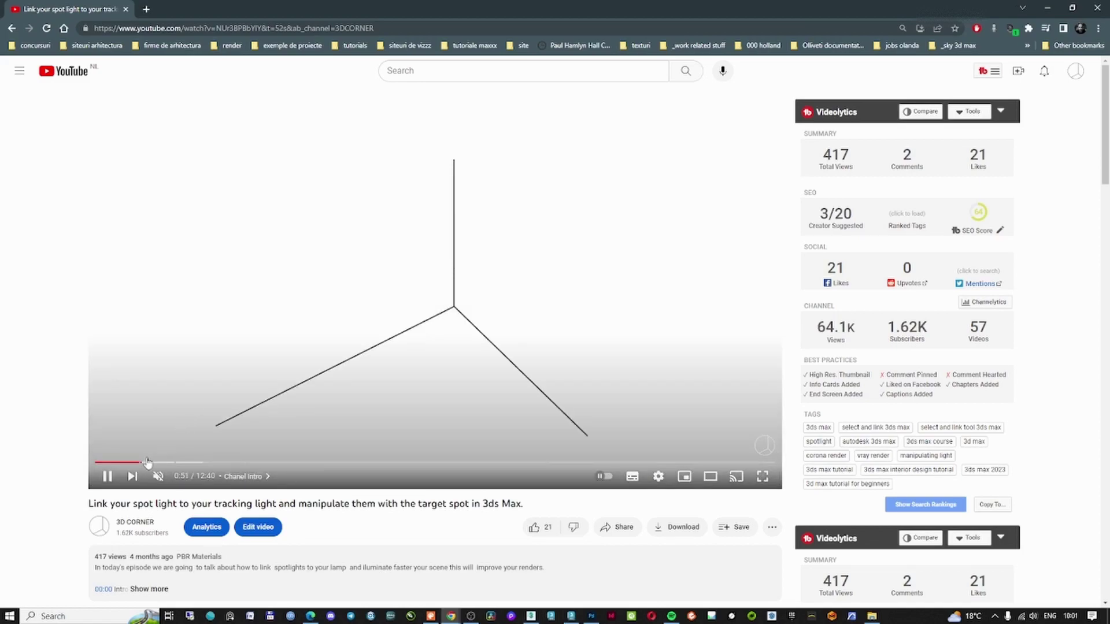
left_click(154, 463)
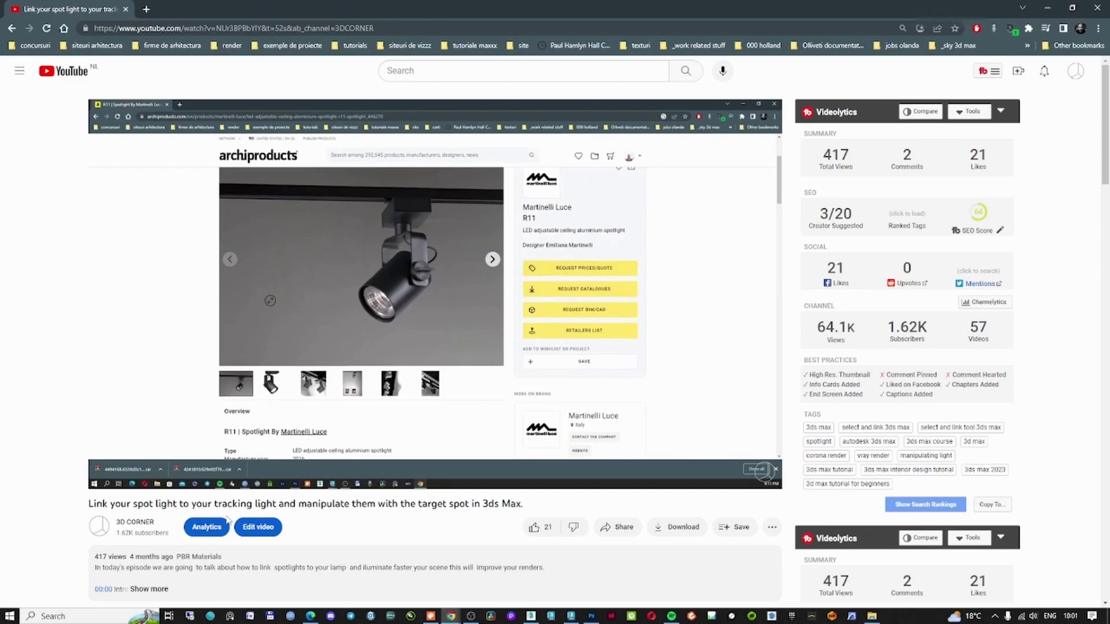
scroll(127, 526, "down", 2)
scroll(132, 520, "down", 2)
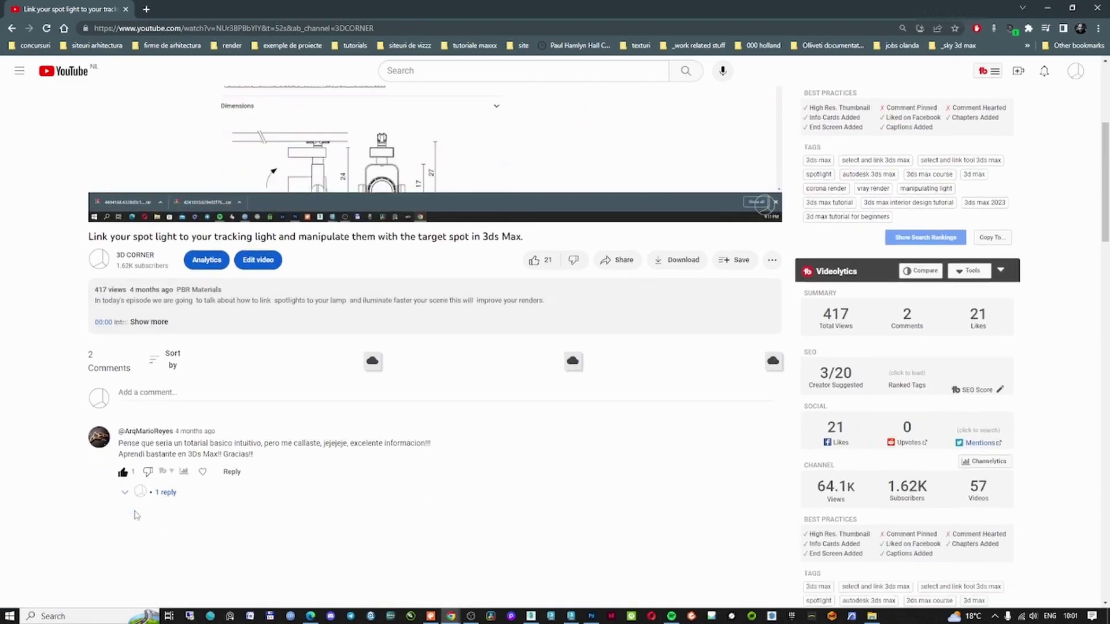
scroll(136, 514, "up", 1)
scroll(137, 513, "up", 1)
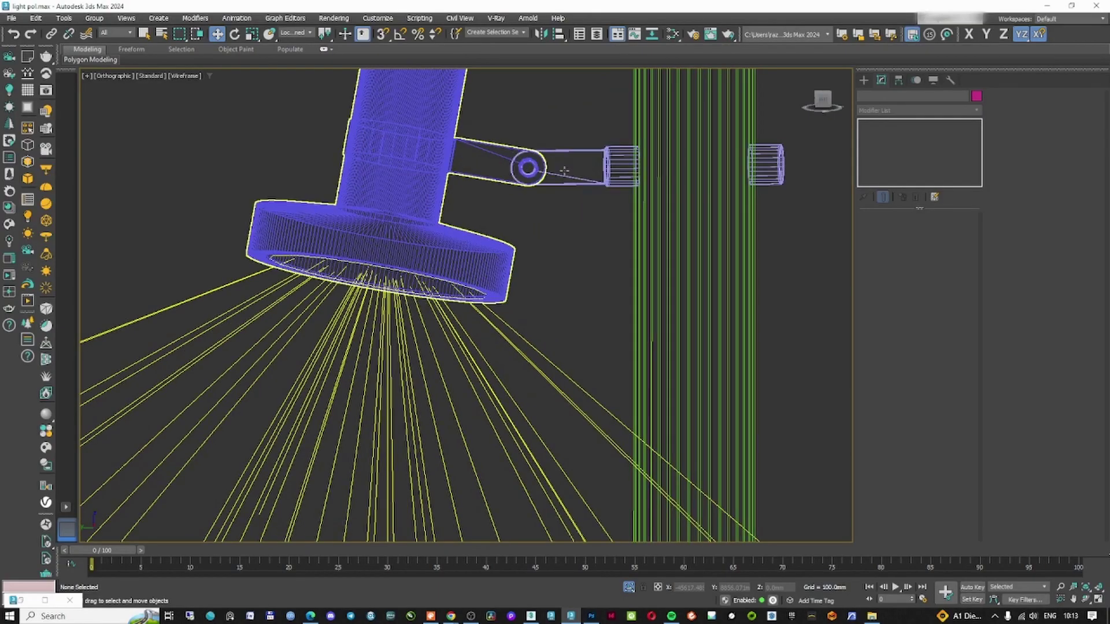
Inspect the lamp head and its disk light from below in shaded display
mouse_move(377, 107)
left_mouse_down()
mouse_move(520, 245)
mouse_move(568, 272)
left_mouse_up()
middle_click_drag(512, 255, 534, 201, "alt")
key("F3")
scroll(534, 202, "up", 5)
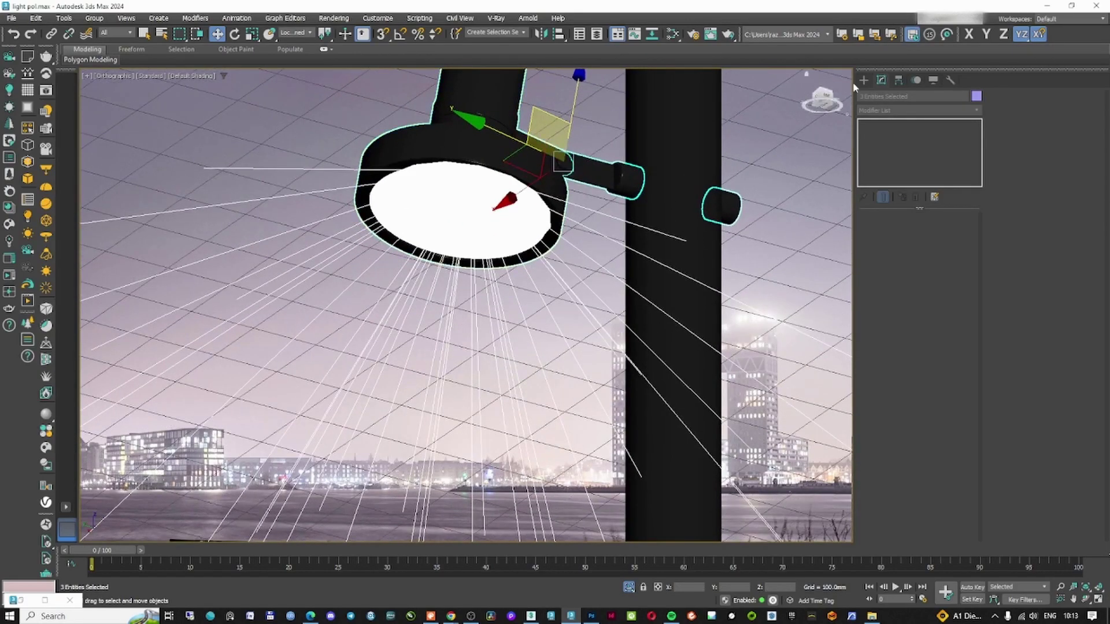
key("F3")
scroll(599, 252, "down", 2)
left_click(841, 165)
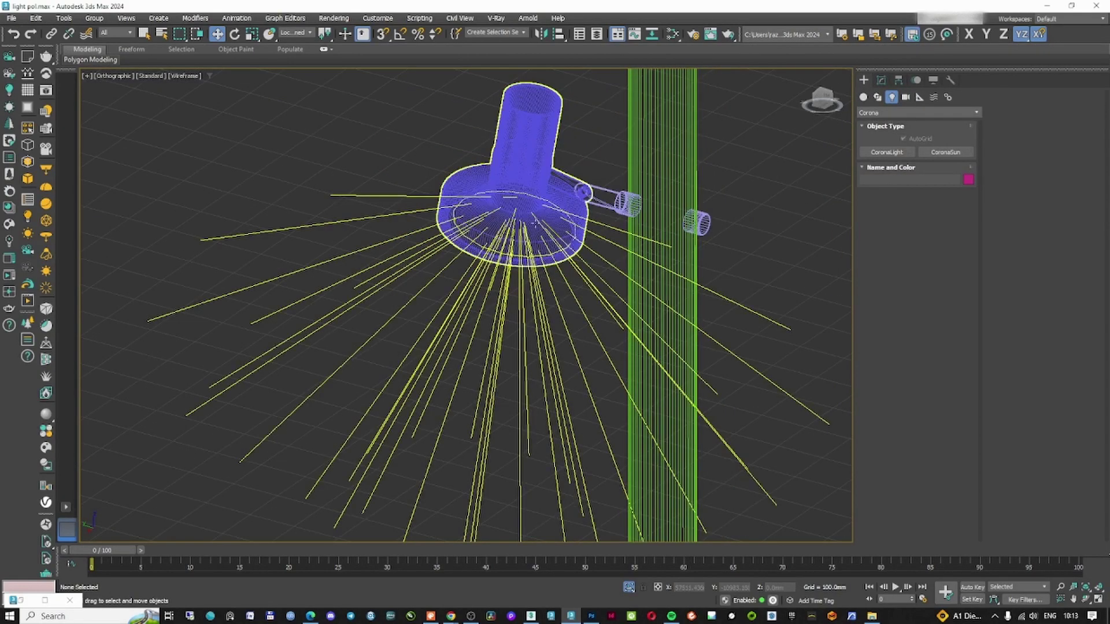
left_click(878, 97)
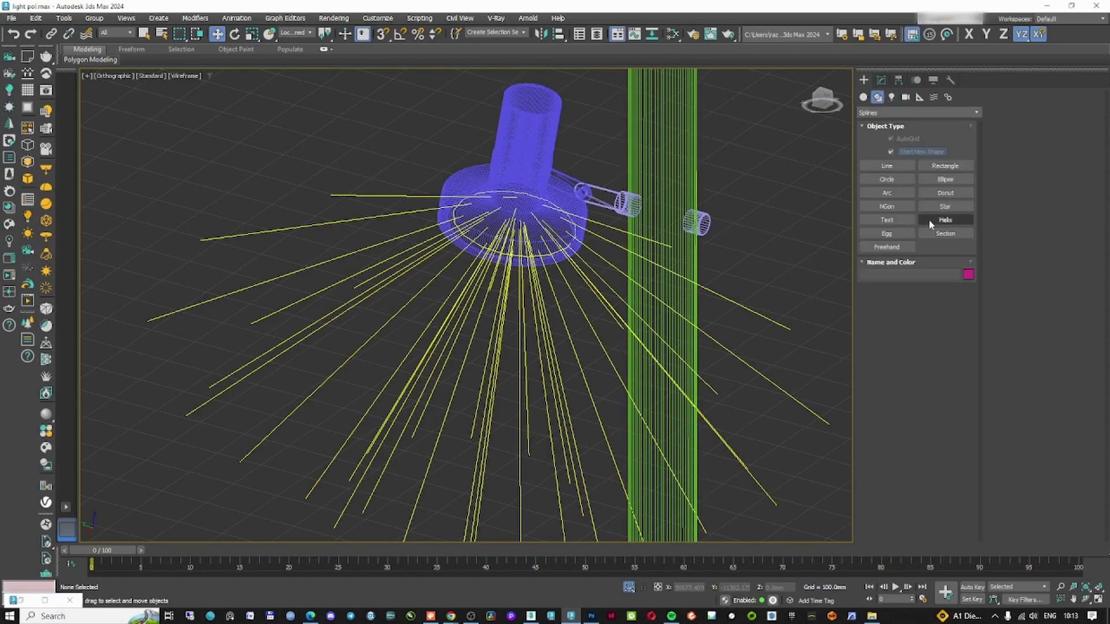
left_click(863, 97)
left_click(887, 180)
scroll(543, 242, "up", 10)
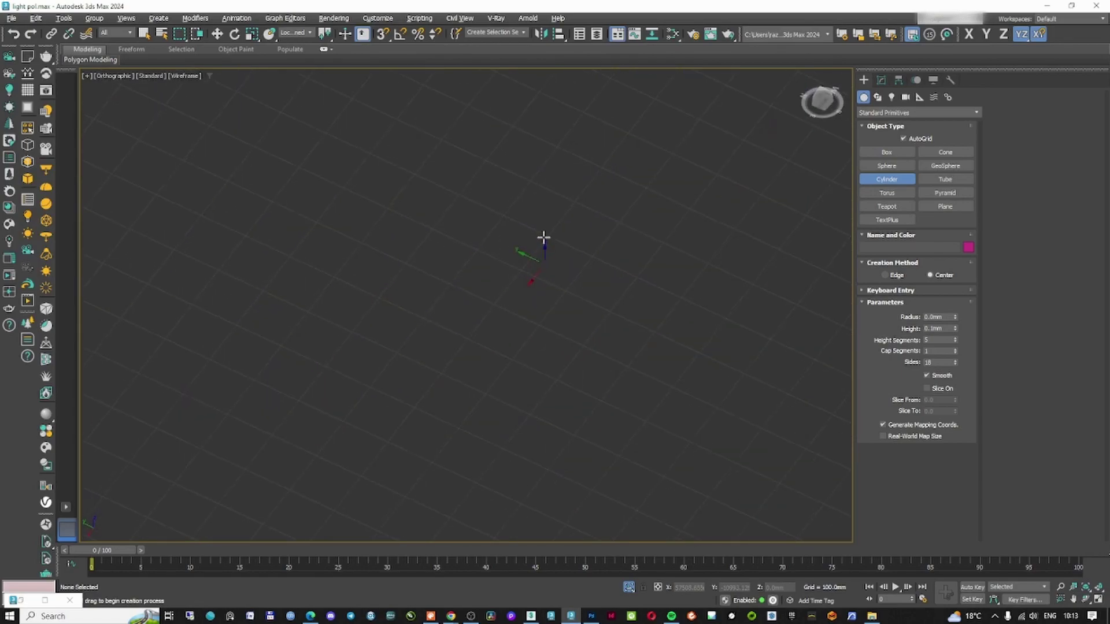
scroll(543, 237, "down", 10)
scroll(543, 286, "up", 8)
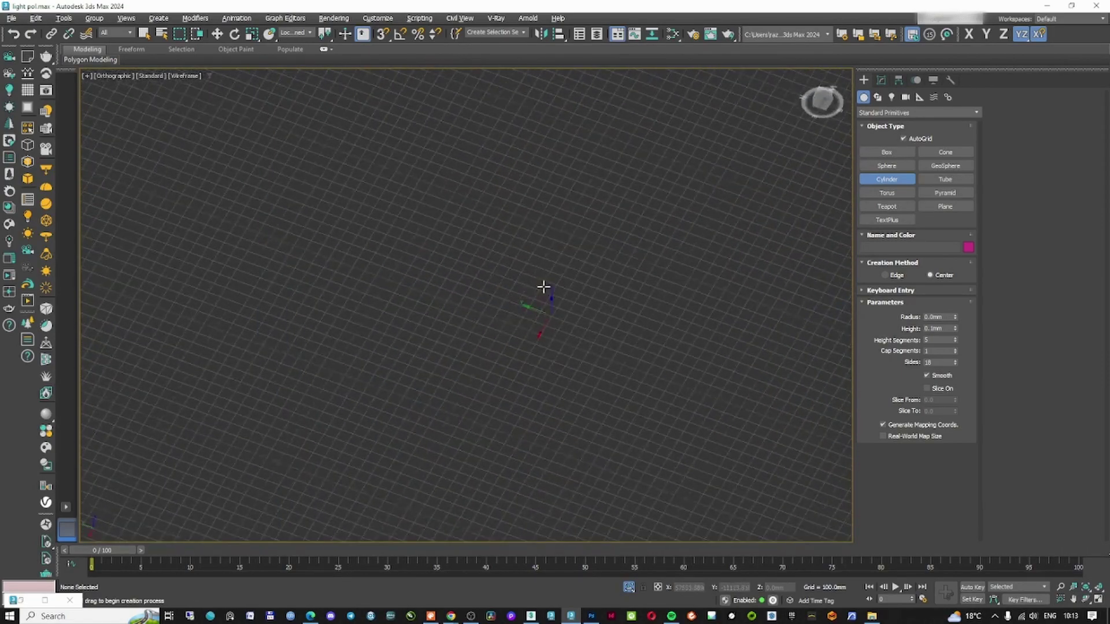
scroll(544, 287, "down", 8)
scroll(584, 283, "up", 8)
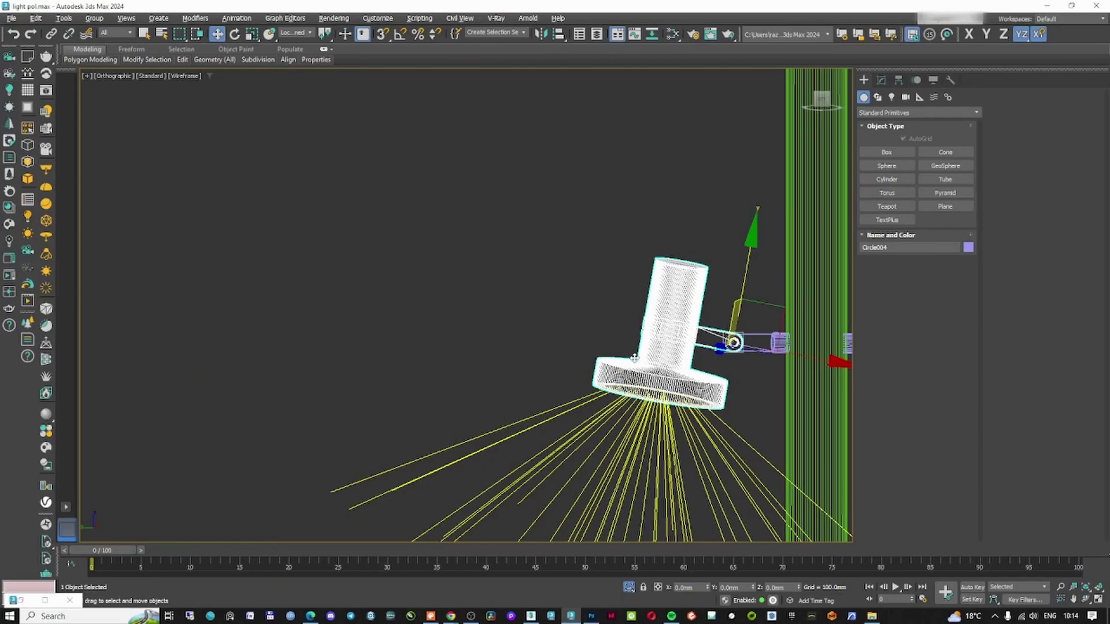
Isolate the lamp head and check its opening from below in shaded display
key("alt+q")
mouse_move(670, 315)
middle_mouse_down("alt")
mouse_move(668, 334)
mouse_move(660, 321)
middle_mouse_up("alt")
key("F3")
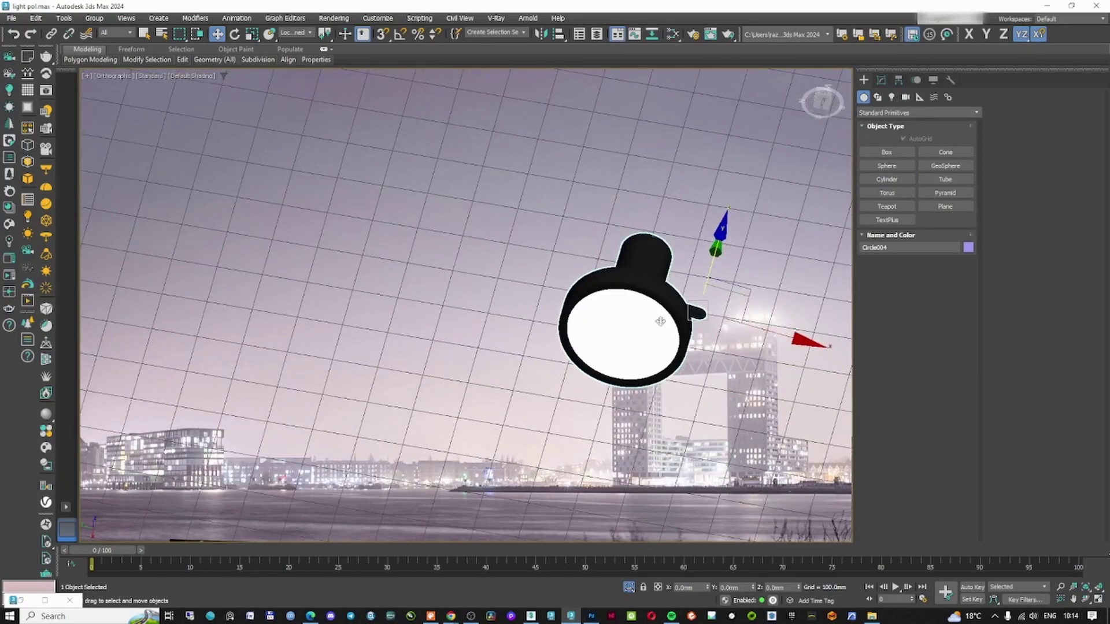
key("F3")
Draw an AutoGrid cylinder out of the lamp's circular opening, about 124 mm in radius and 641 mm high
left_click(887, 179)
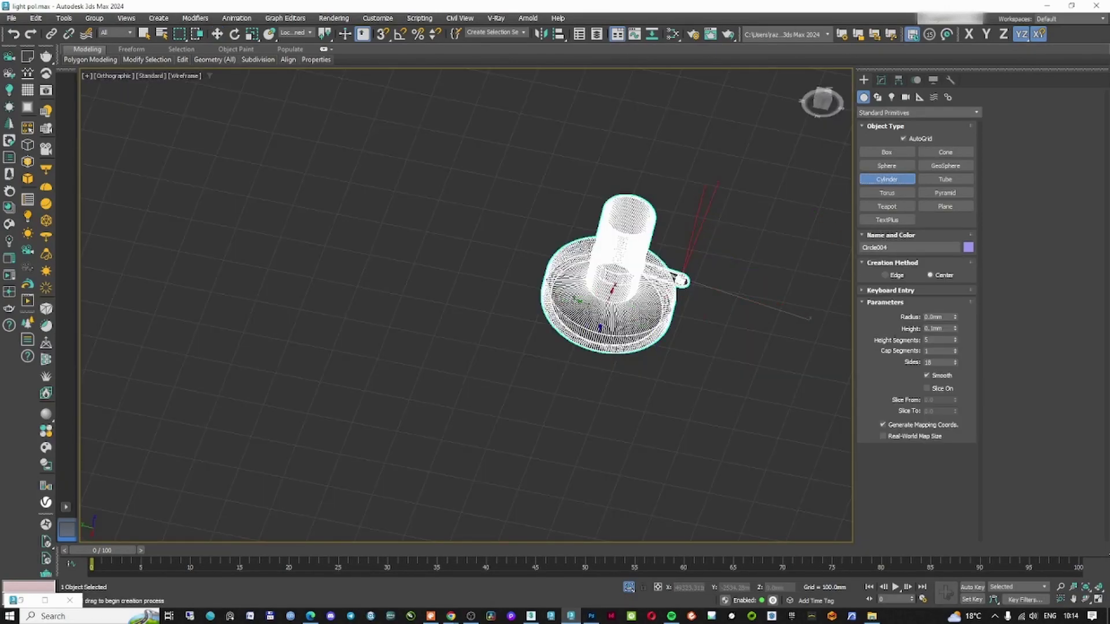
left_click_drag(608, 305, 614, 284)
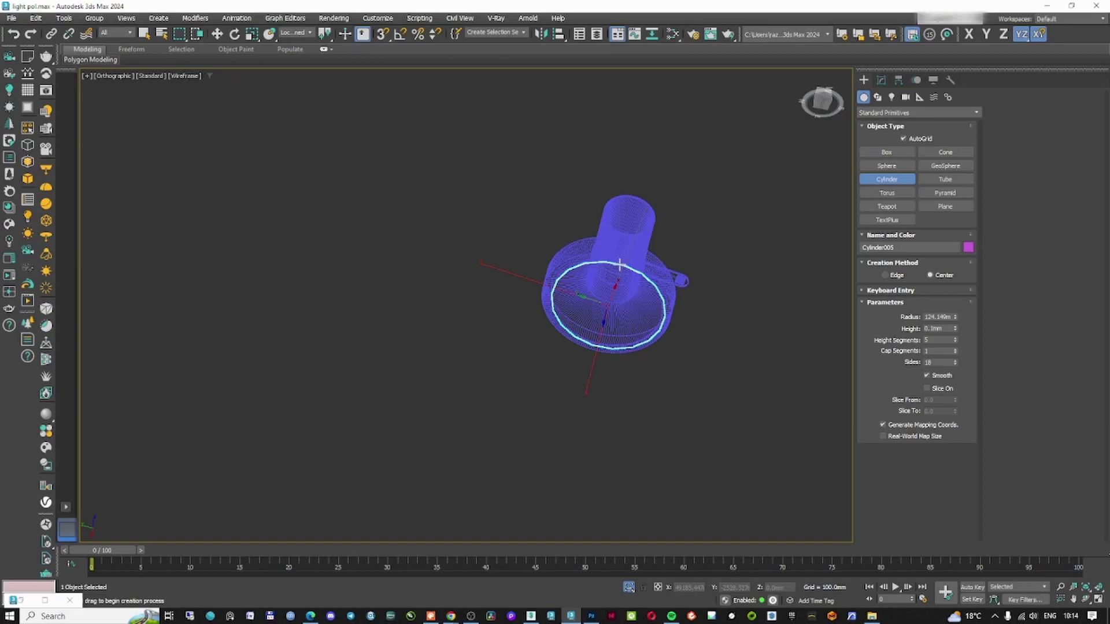
left_click(514, 536)
scroll(686, 297, "down", 2)
mouse_move(635, 376)
middle_mouse_down()
mouse_move(686, 298)
mouse_move(612, 389)
middle_mouse_up()
scroll(612, 389, "down", 2)
key("F3")
mouse_move(665, 338)
middle_mouse_down()
mouse_move(656, 329)
mouse_move(687, 290)
mouse_move(686, 232)
mouse_move(698, 233)
middle_mouse_up()
scroll(685, 292, "up", 3)
key("w")
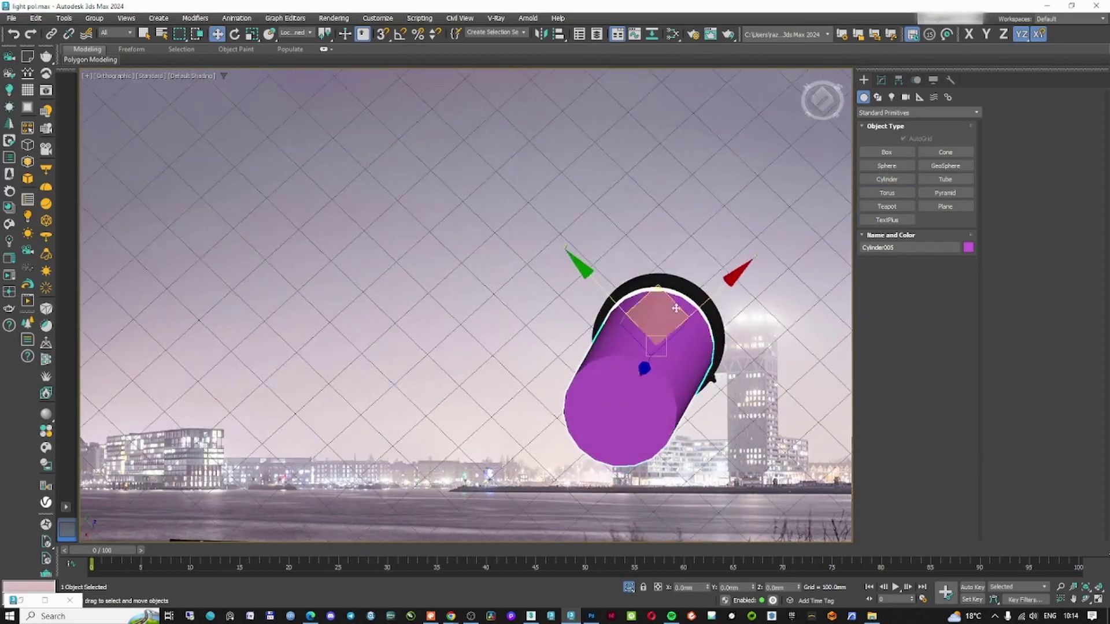
Nudge the cylinder within its own XY plane to centre it in the lamp's opening
middle_click_drag(676, 308, 747, 283, "alt")
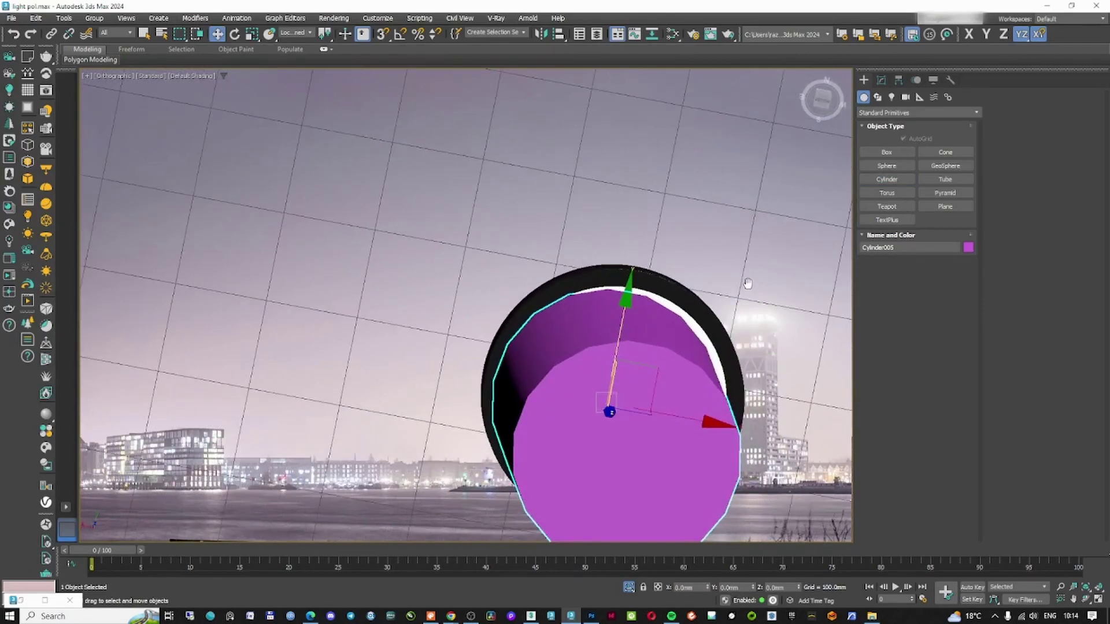
left_click_drag(662, 365, 666, 367)
middle_click_drag(666, 366, 665, 298, "alt")
scroll(629, 381, "down", 5)
key("F3")
Lengthen the cylinder to a height of about 2768 mm and reduce its height segments to 1
left_click(881, 80)
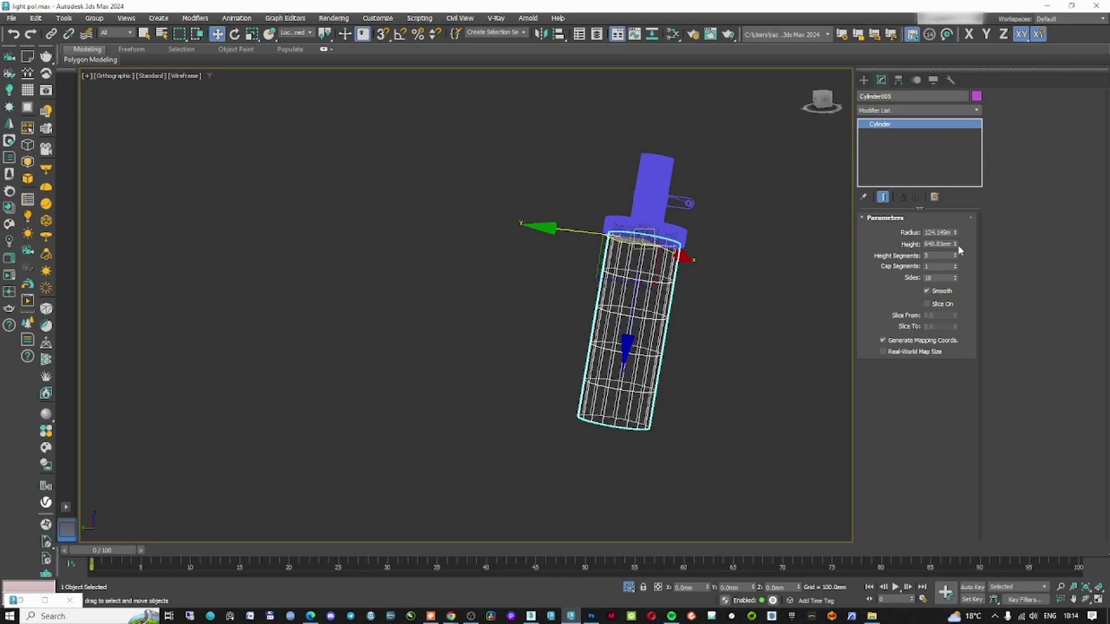
left_click_drag(955, 243, 955, 197)
scroll(744, 309, "down", 3)
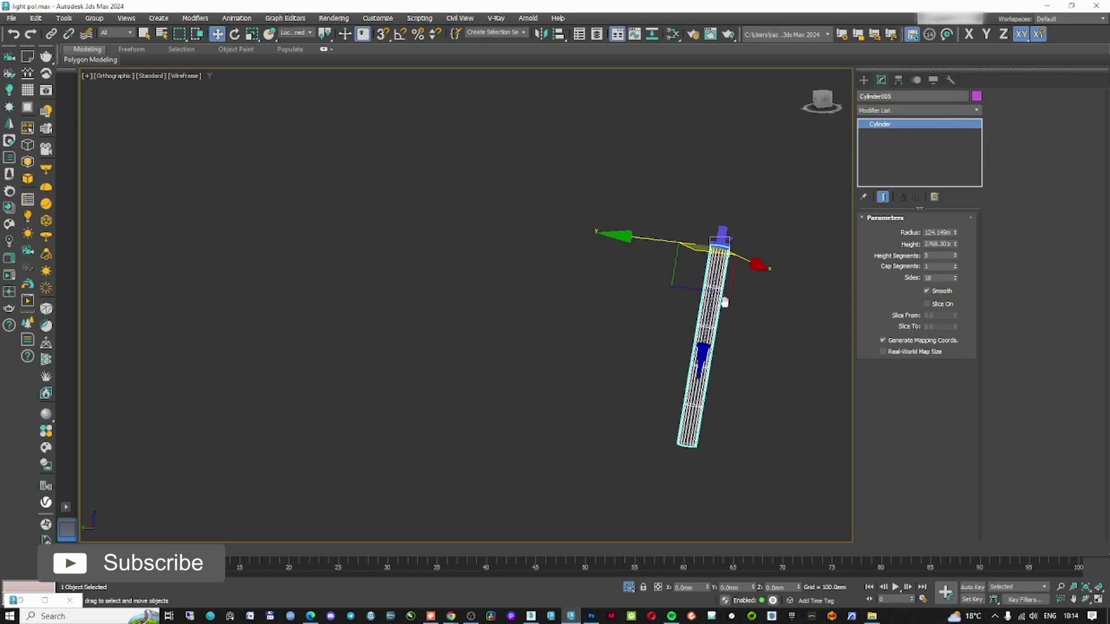
right_click(955, 255)
Add an Edit Poly modifier to the cylinder, select its lower end vertices and use the Local coordinate system for moving
left_click(917, 111)
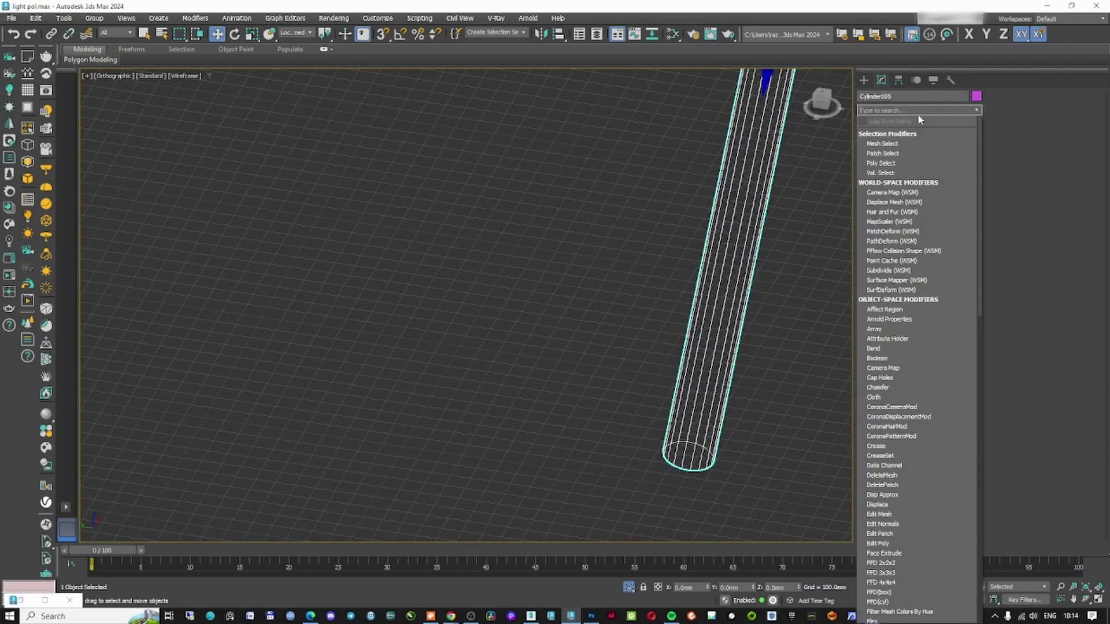
type("ed")
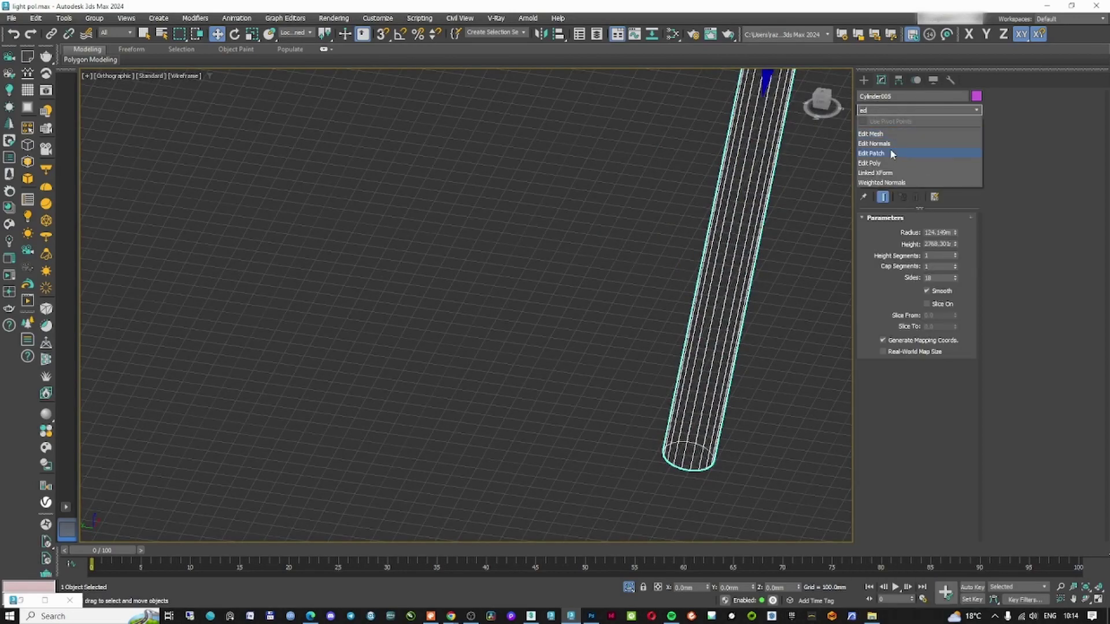
left_click(869, 163)
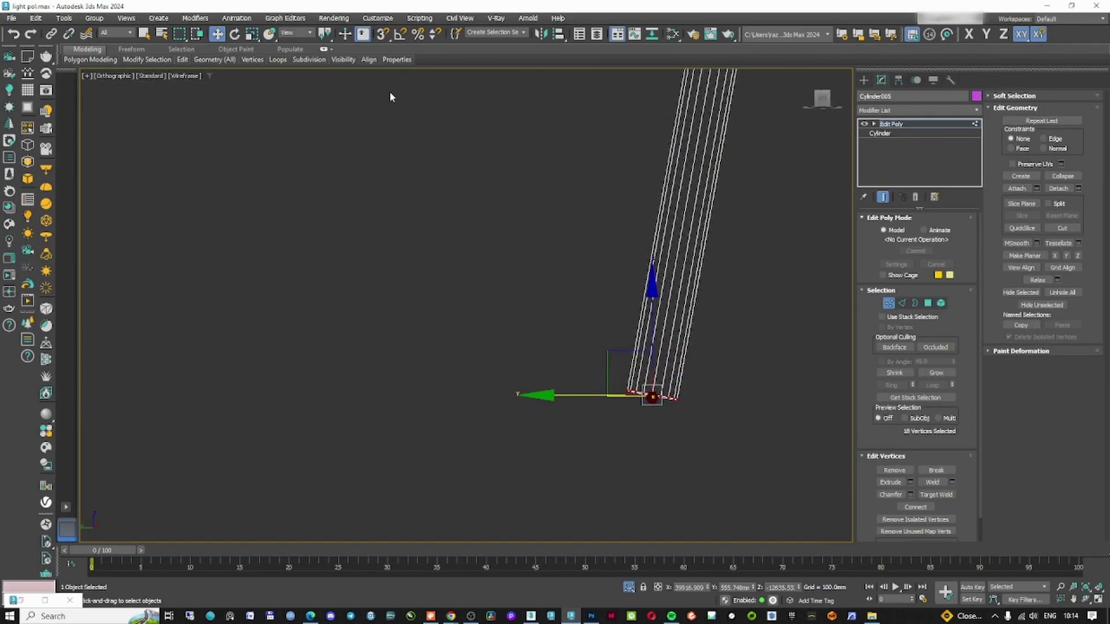
left_click(307, 33)
left_click(300, 98)
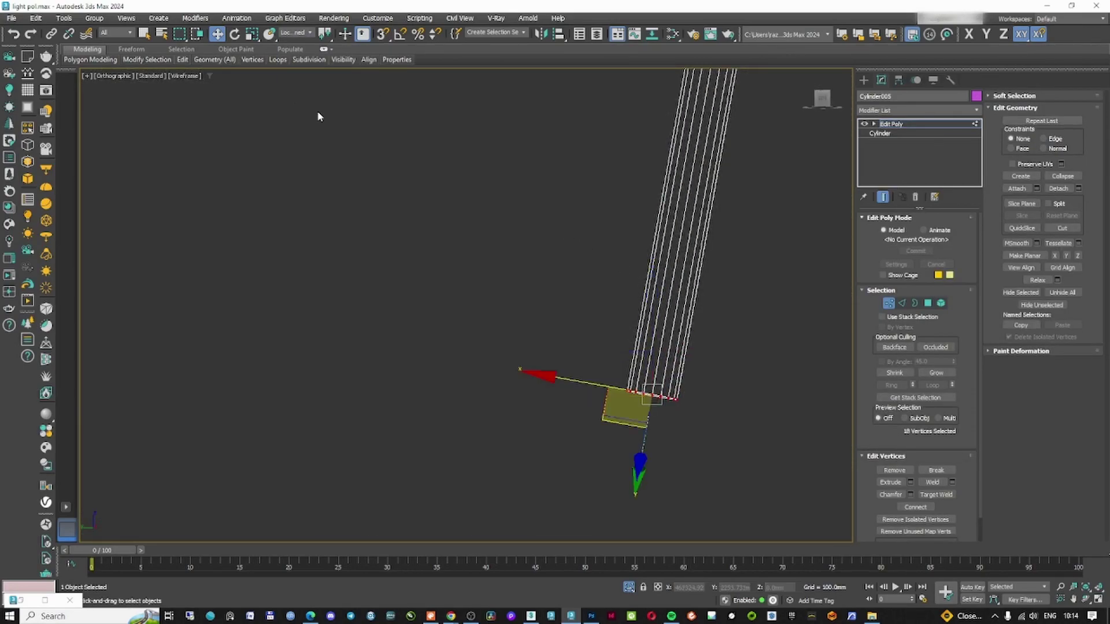
Try to scale the cylinder's lower end vertices outward in the View coordinate system
middle_click_drag(644, 426, 632, 388, "alt")
key("r")
middle_click_drag(680, 421, 614, 345, "alt")
left_click_drag(615, 344, 378, 238)
scroll(378, 240, "down", 6)
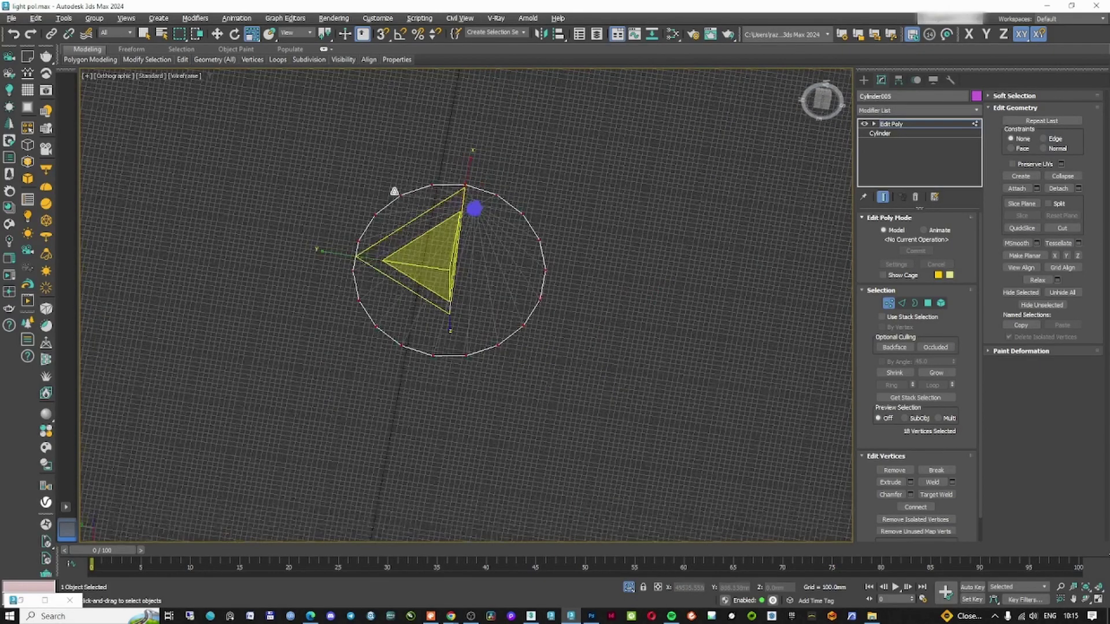
middle_click_drag(392, 189, 391, 272, "alt")
key("ctrl+z")
Scale the cylinder's lower end vertices outward in the Local coordinate system to flare it into a wide cone
left_click(296, 32)
left_click(295, 99)
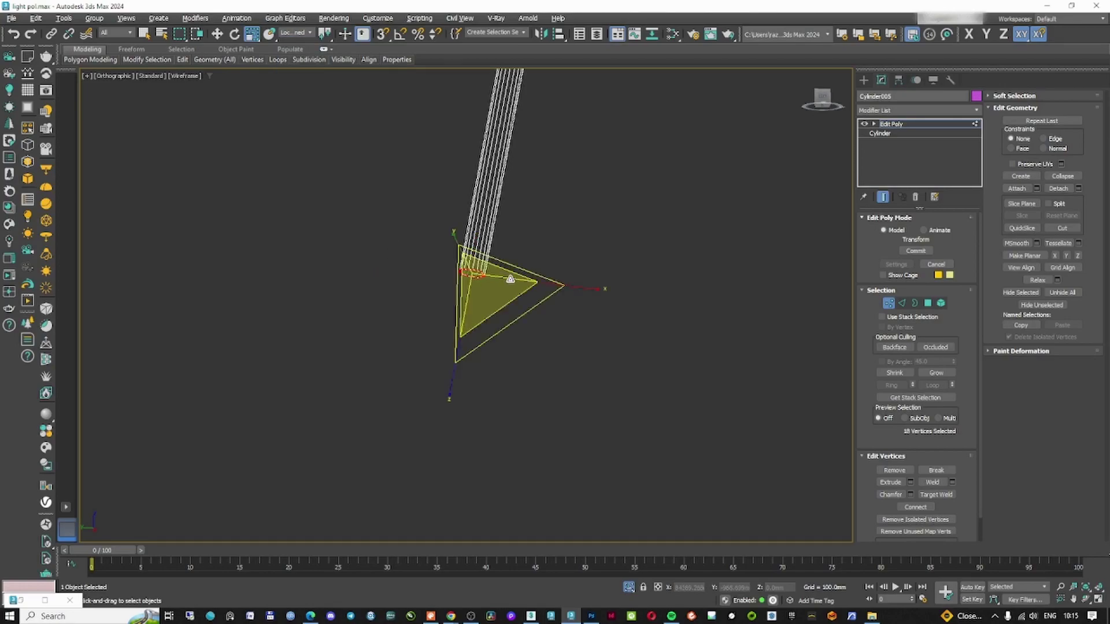
middle_click_drag(510, 279, 524, 232, "alt")
scroll(506, 255, "up", 2)
left_click_drag(513, 253, 636, 564)
scroll(593, 444, "down", 5)
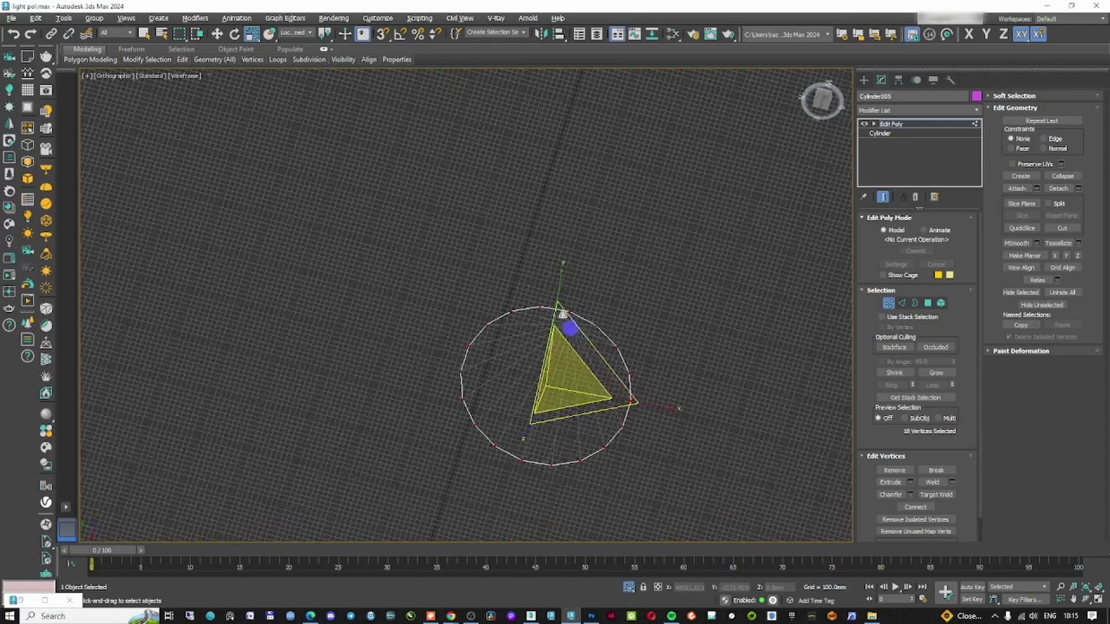
Scale the cone's lower end vertices further outward to widen its base, and leave vertex editing
middle_click_drag(563, 314, 594, 341, "alt")
scroll(590, 350, "up", 4)
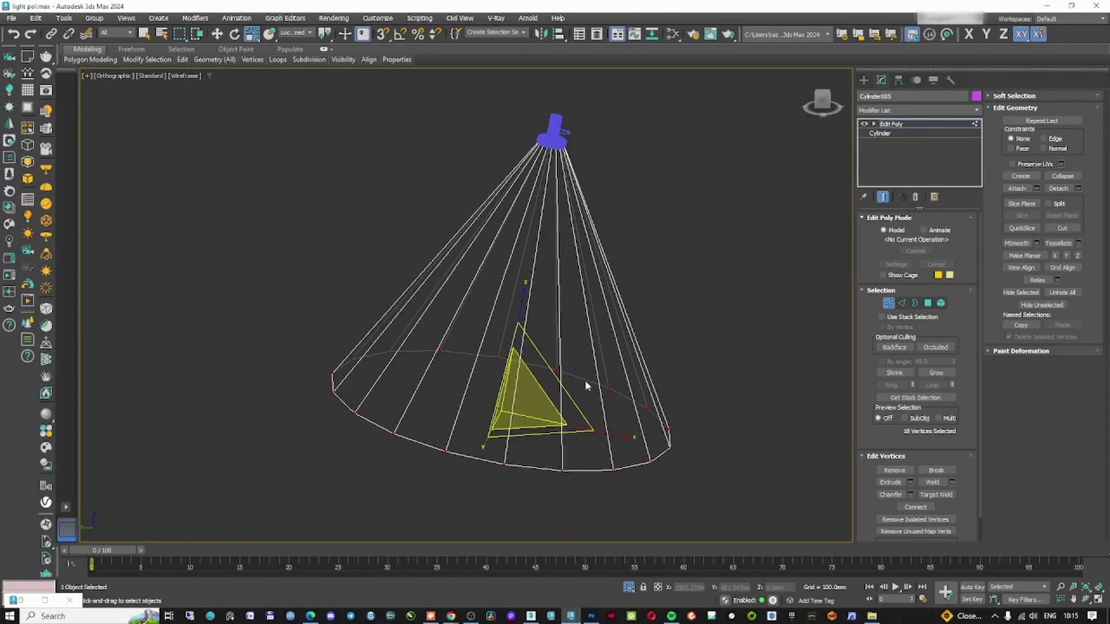
middle_click_drag(557, 412, 556, 362, "alt")
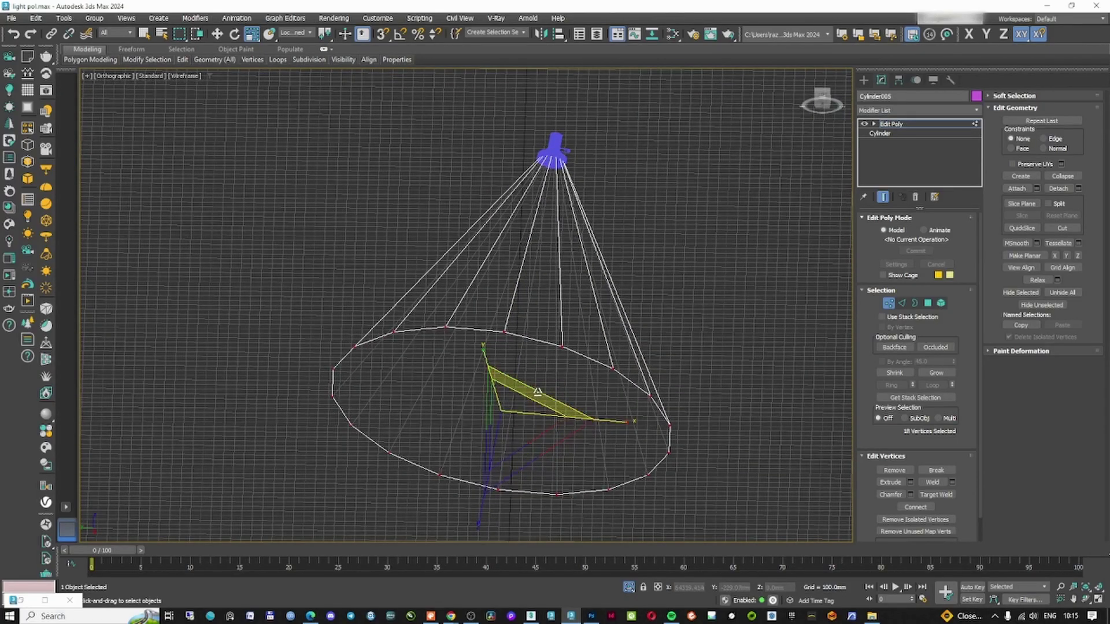
mouse_move(537, 393)
left_mouse_down()
mouse_move(556, 361)
mouse_move(553, 378)
left_mouse_up()
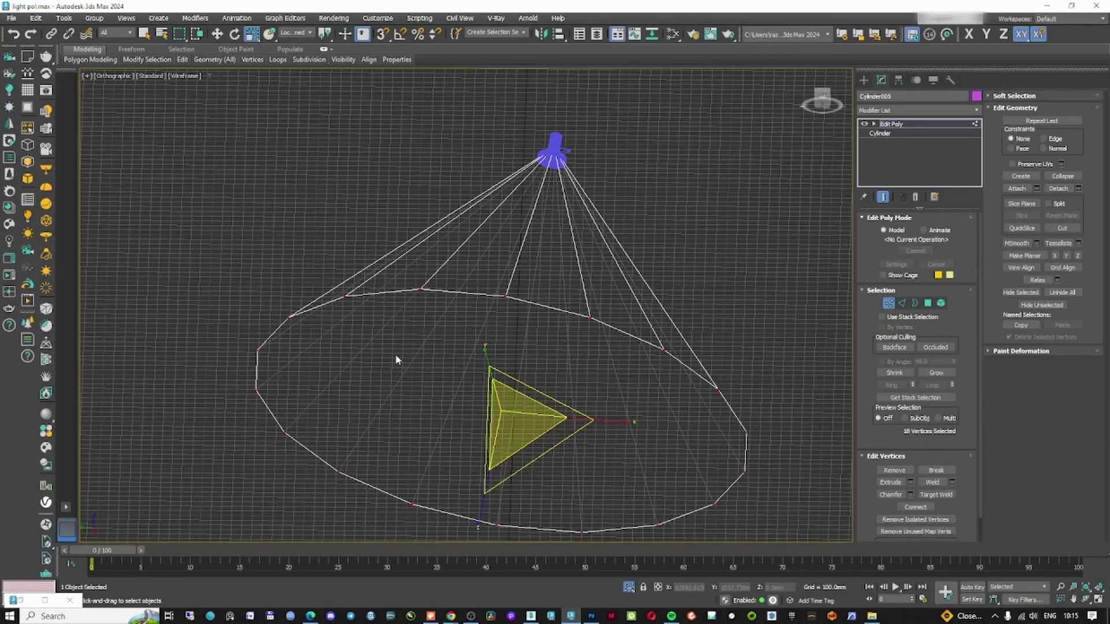
middle_click_drag(601, 264, 577, 321, "alt")
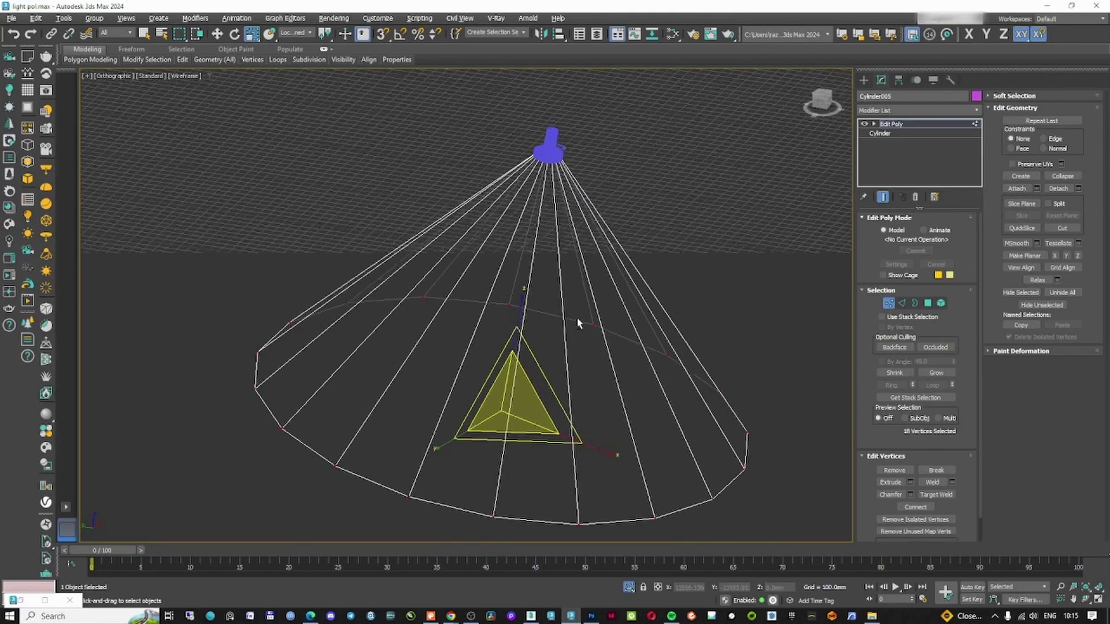
scroll(579, 316, "down", 1)
left_click_drag(525, 433, 552, 427)
left_click(887, 303)
Unhide all objects so the pole, lamp and light show together with the cone
right_click(707, 309)
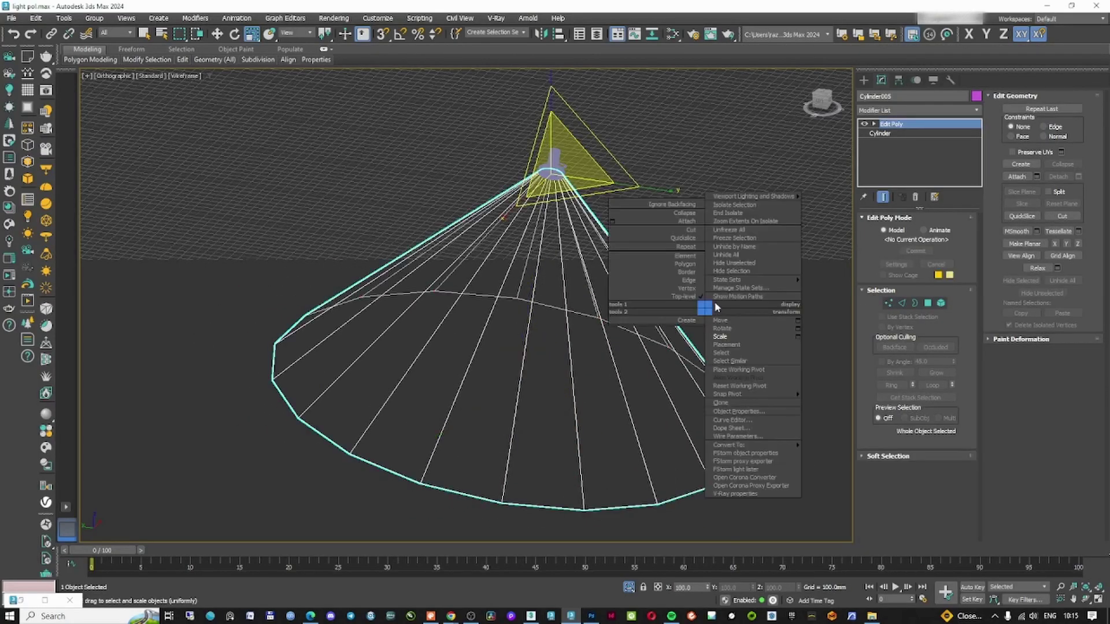
left_click(730, 256)
left_click(560, 322)
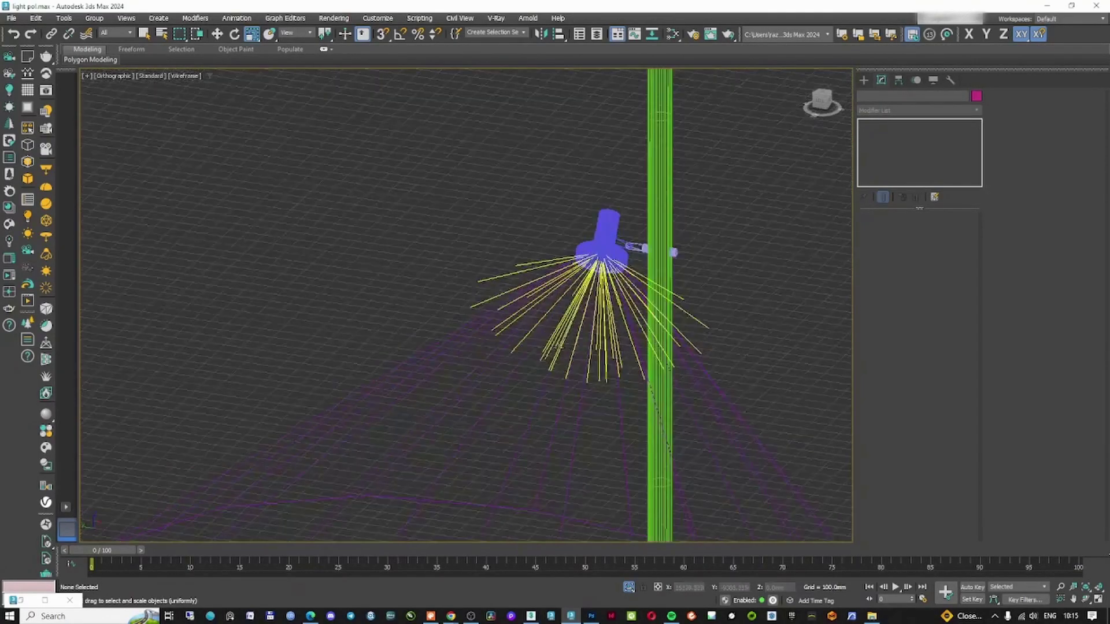
scroll(546, 323, "down", 3)
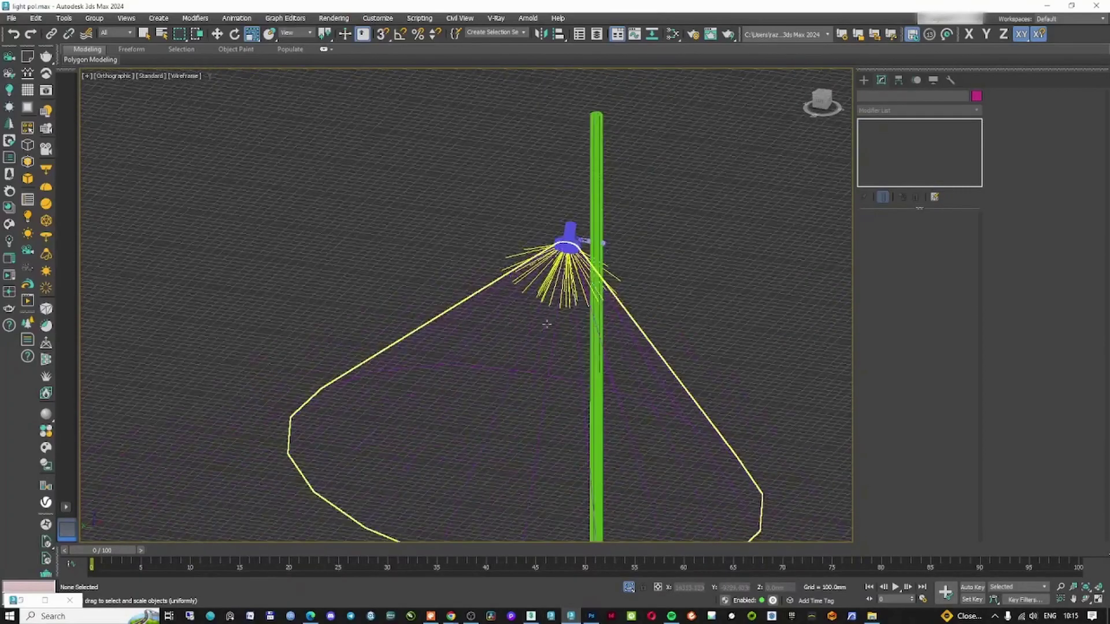
Examine the cone's shape and position beneath the lamp in shaded display, return to wireframe and deselect it with the Move tool active
left_click(547, 322)
key("F3")
scroll(598, 318, "down", 1)
mouse_move(547, 322)
middle_mouse_down("alt")
mouse_move(599, 318)
mouse_move(530, 366)
mouse_move(590, 384)
middle_mouse_up("alt")
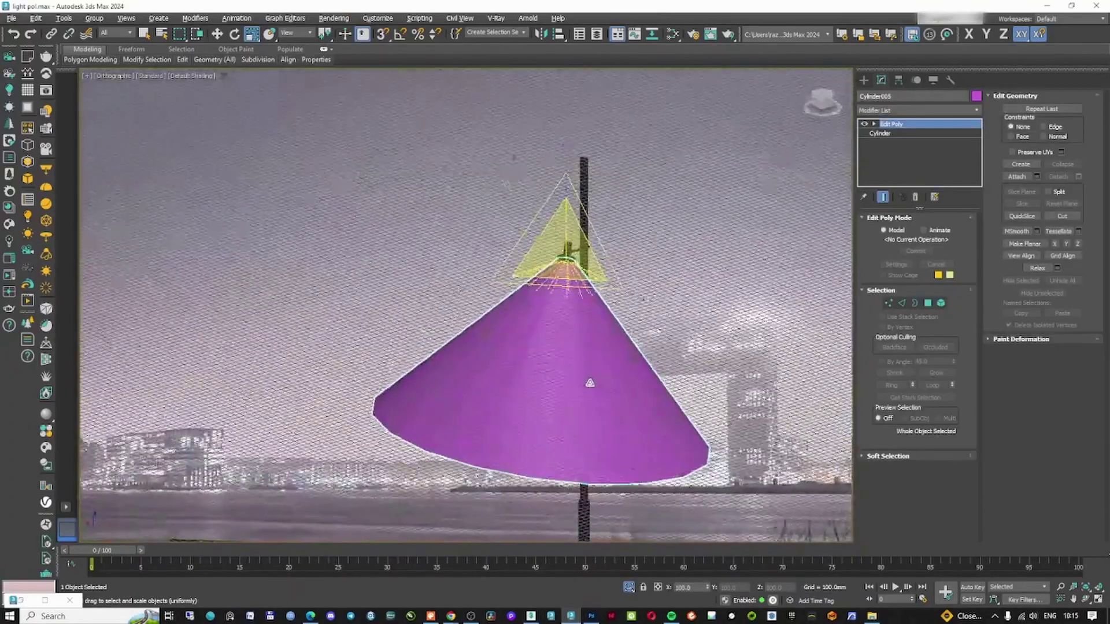
key("F3")
right_click(569, 305)
left_click(587, 318)
left_click(678, 285)
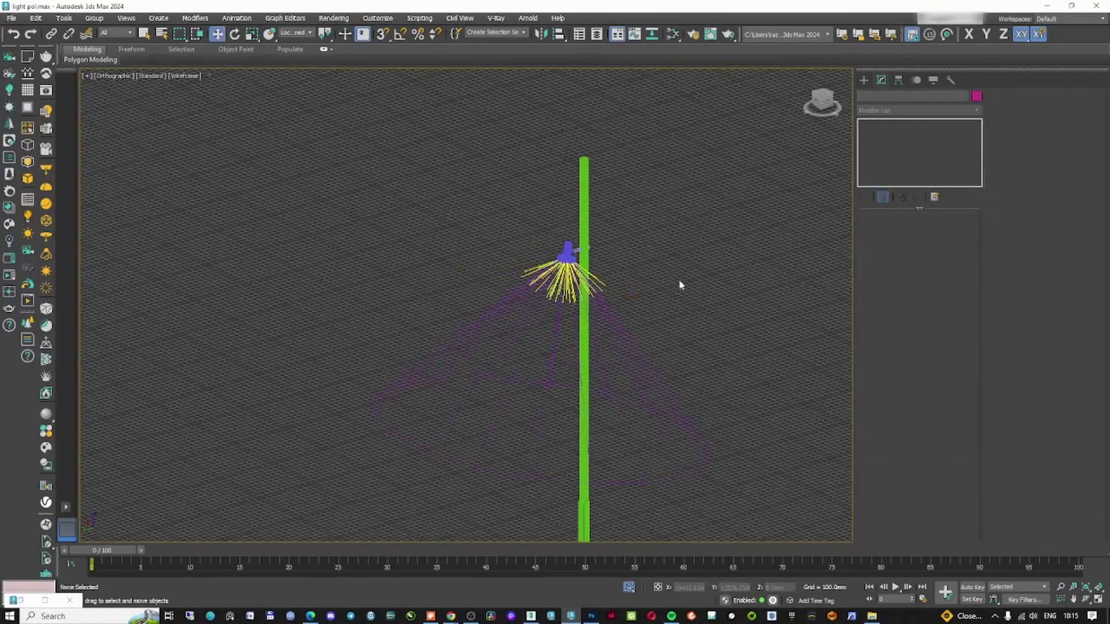
scroll(618, 323, "up", 2)
left_click(614, 325)
left_click(329, 257)
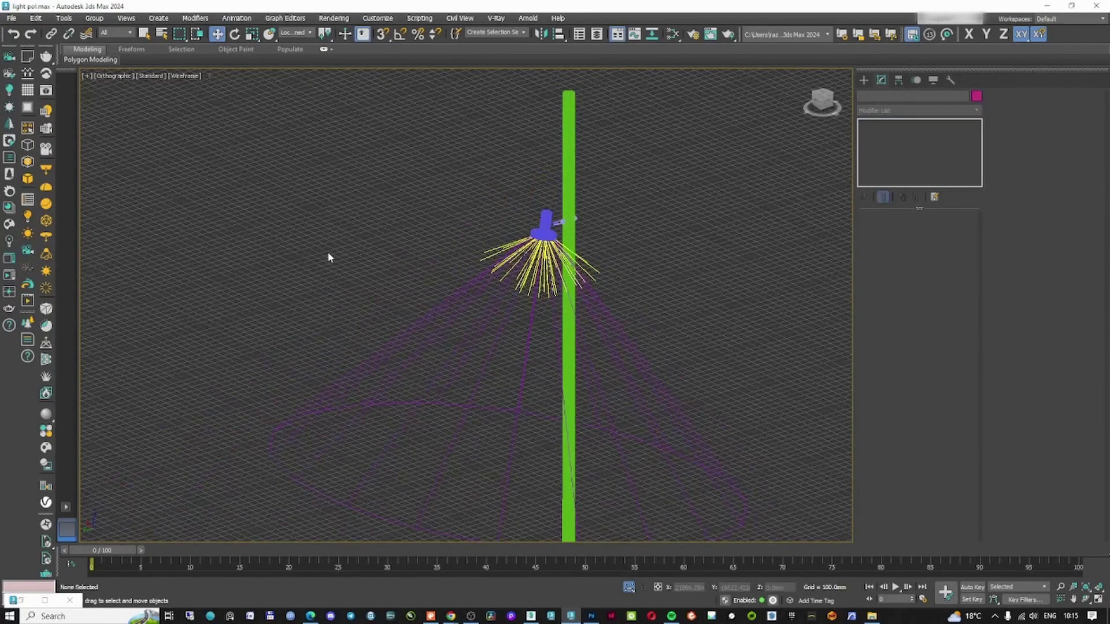
Add a CoronaVolumeMtl to the material graph and rename it fog 1
key("m")
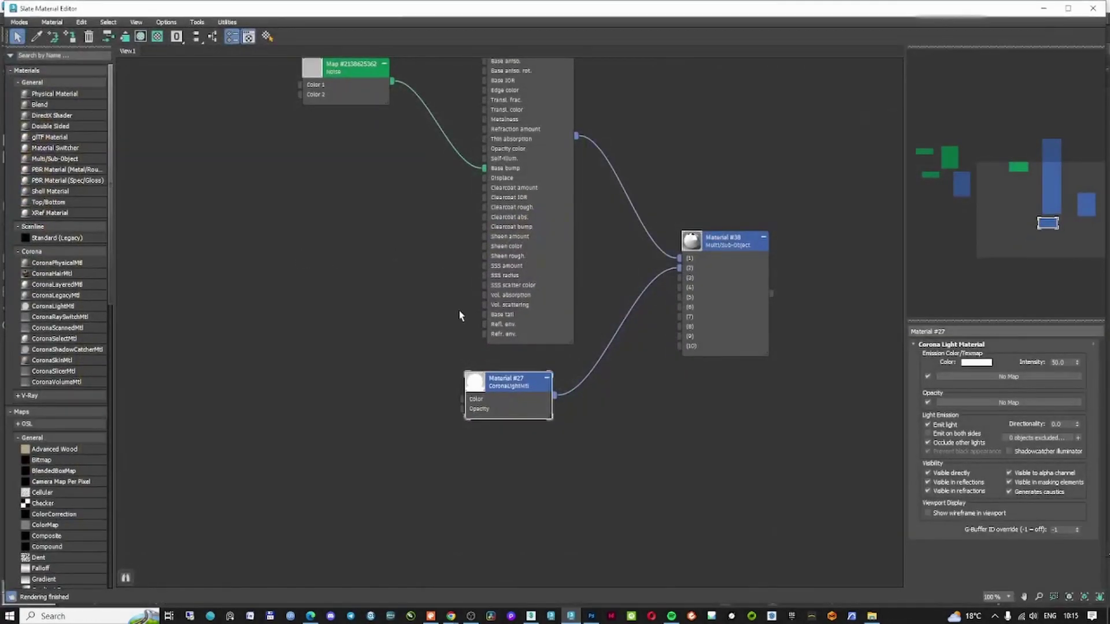
middle_click_drag(460, 353, 526, 353)
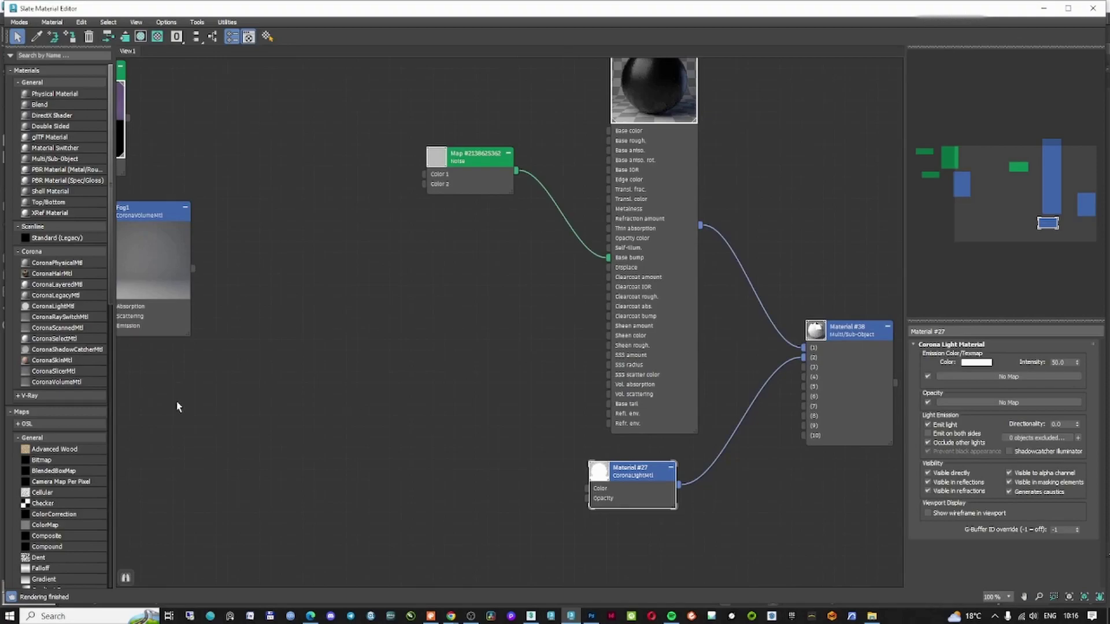
middle_click_drag(160, 395, 66, 372)
left_click_drag(56, 381, 221, 379)
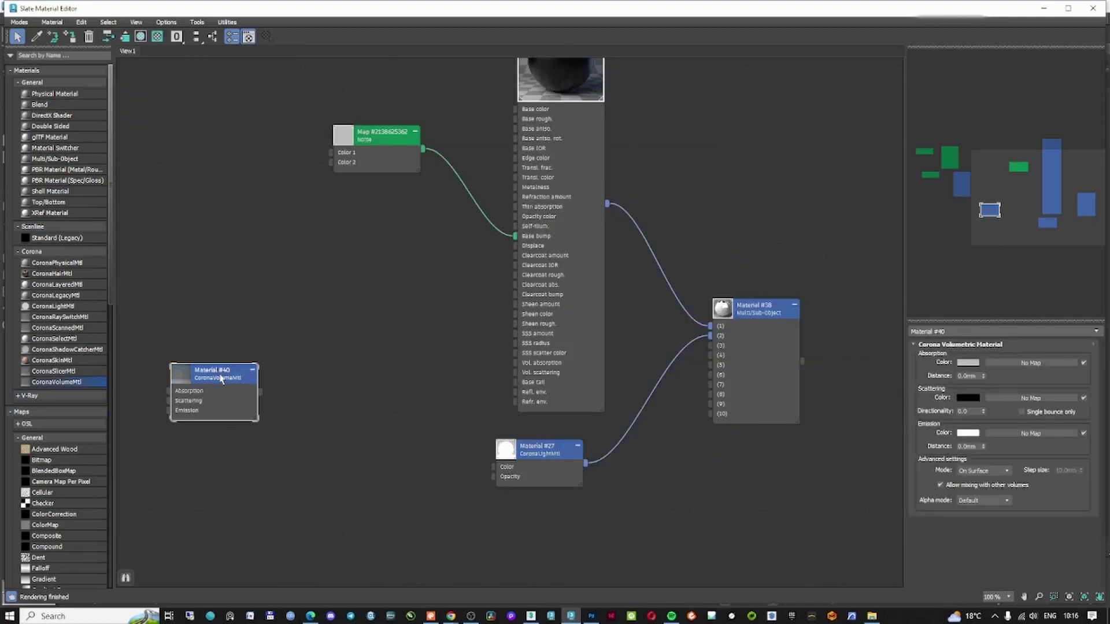
left_click(920, 334)
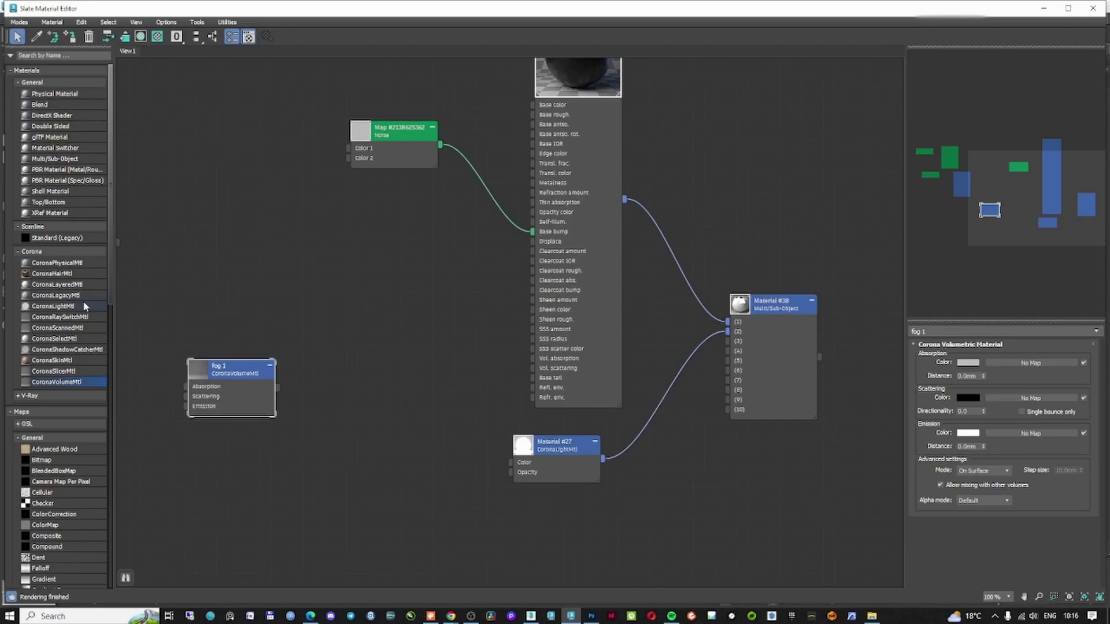
Add a CoronaColor map and connect it to both the Absorption and Scattering inputs of fog 1
scroll(32, 427, "down", 1)
left_click(24, 412)
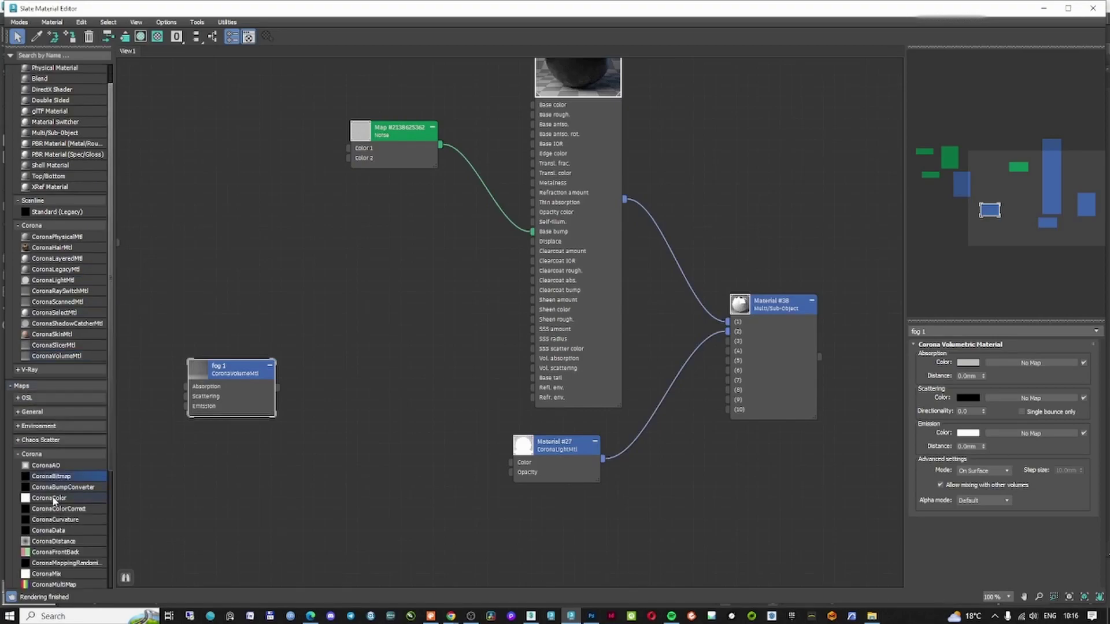
left_click_drag(64, 497, 124, 389)
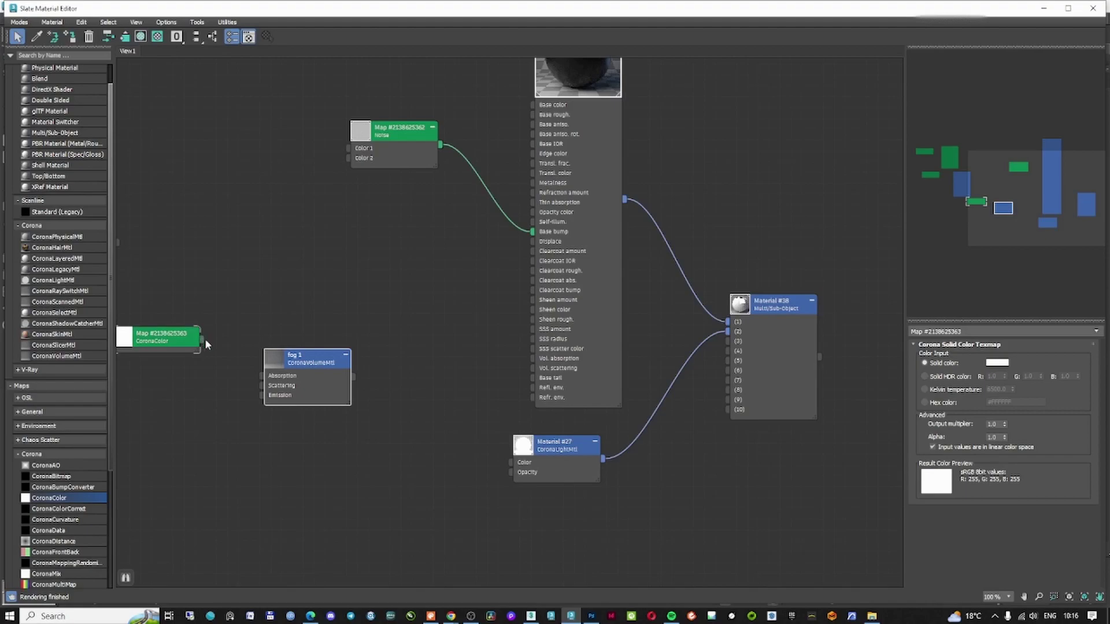
left_click_drag(202, 339, 261, 375)
left_click_drag(202, 339, 262, 385)
left_click(162, 337)
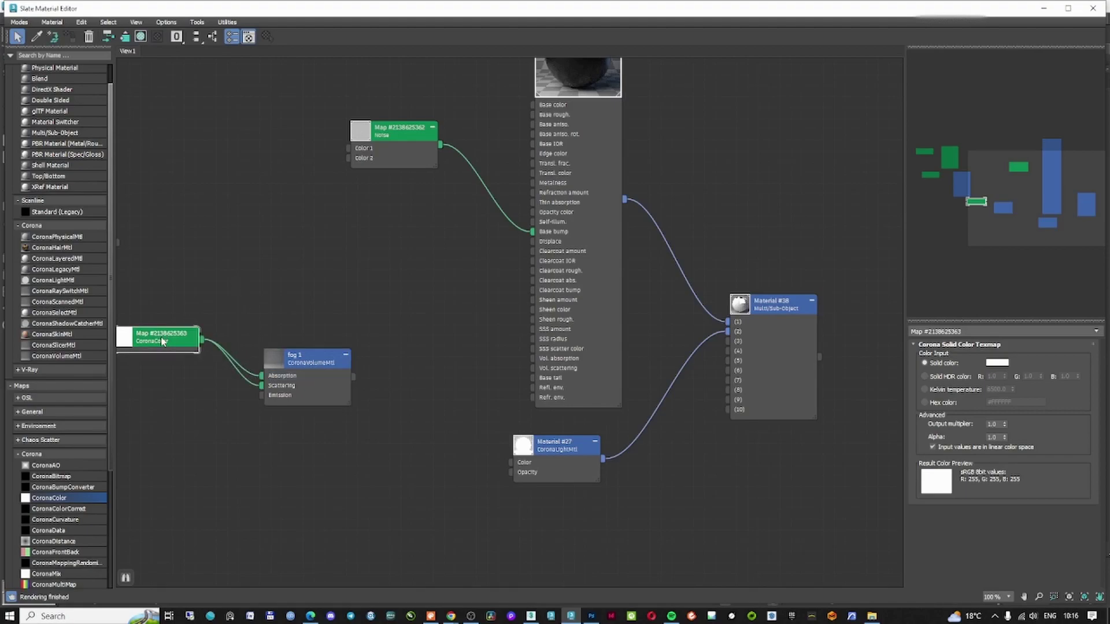
Set the CoronaColor map's solid colour to the near-white F9F9F9 and accept it
left_click(997, 363)
left_click_drag(981, 308, 982, 312)
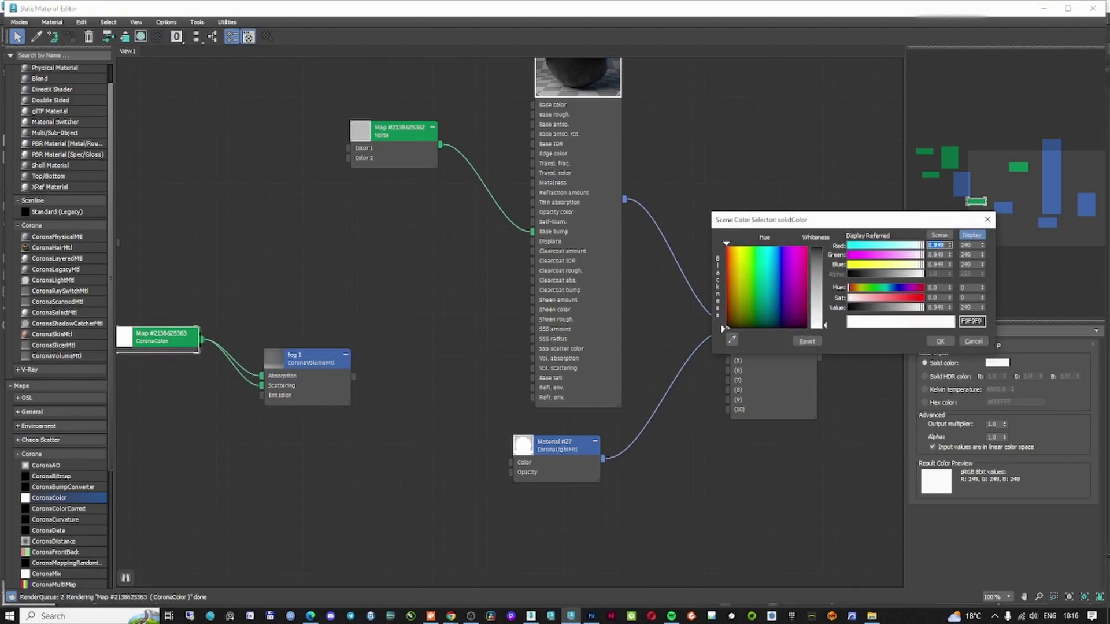
left_click(939, 341)
left_click(286, 329)
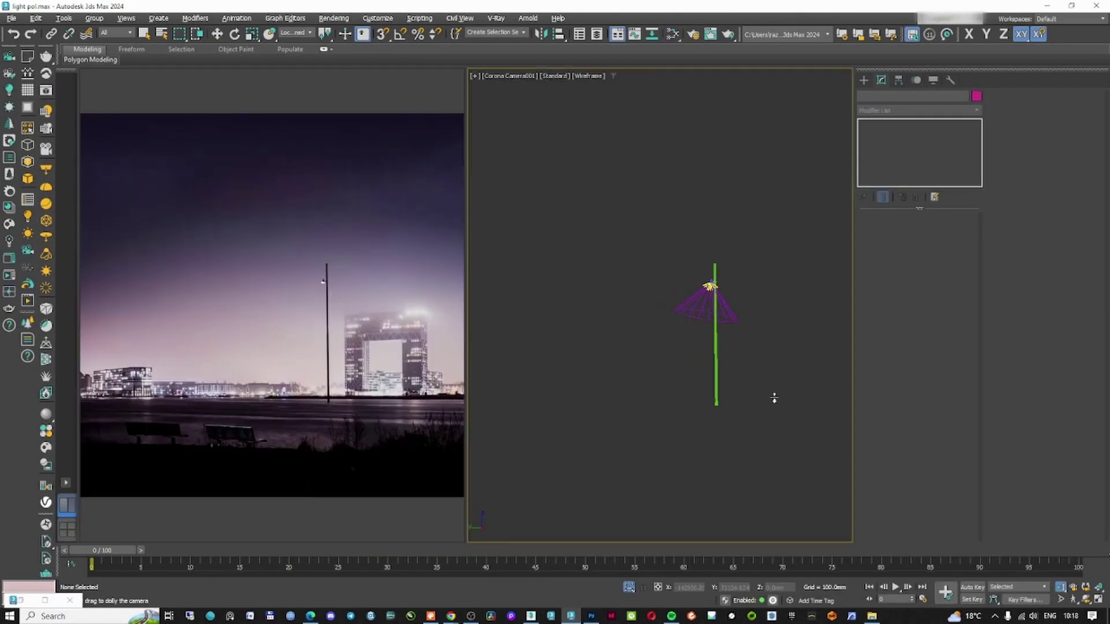
Dolly the Corona camera closer to the lamp pole and set the Fog1 absorption distance to 1 mm
left_click_drag(773, 396, 736, 342)
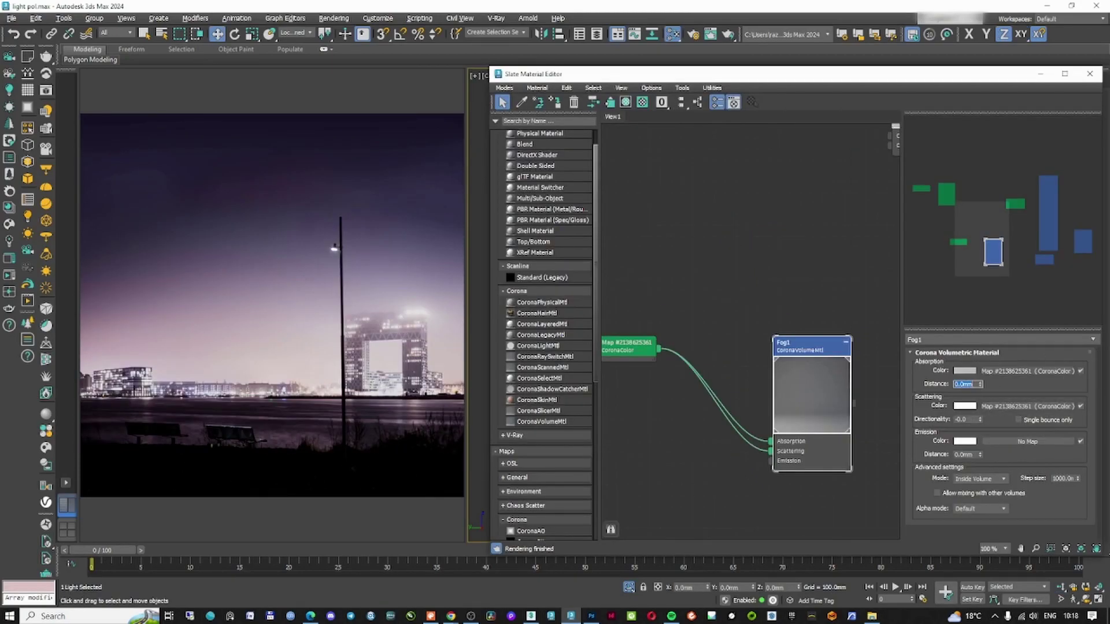
type("1")
key("Return")
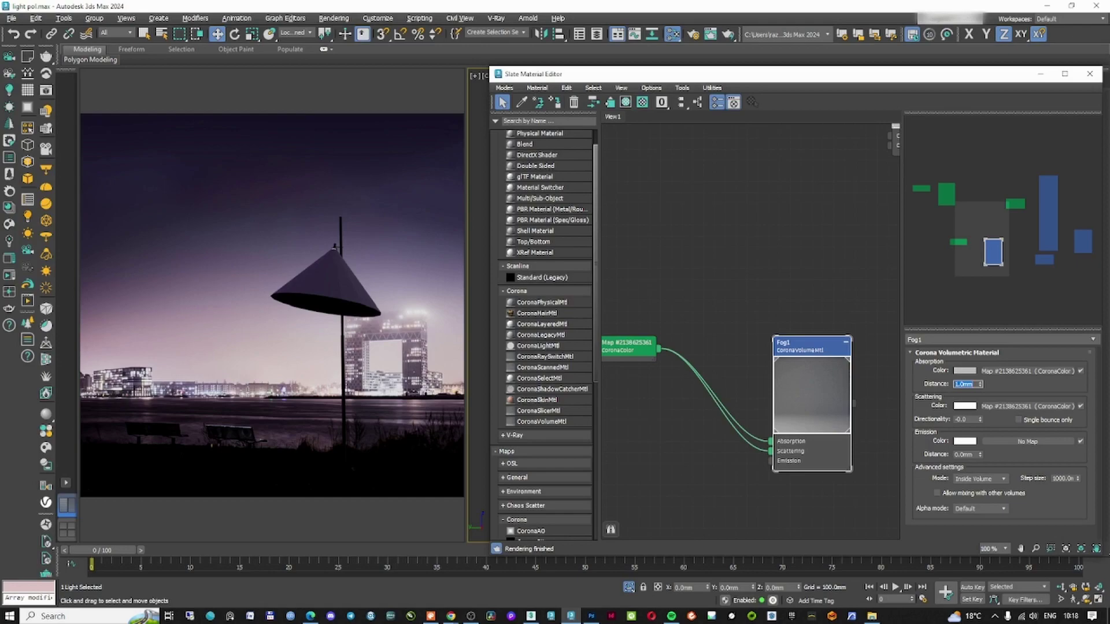
Raise the Fog1 absorption distance to about 17440 mm and put the material editor away
mouse_move(964, 384)
left_click_drag(980, 384, 743, 164)
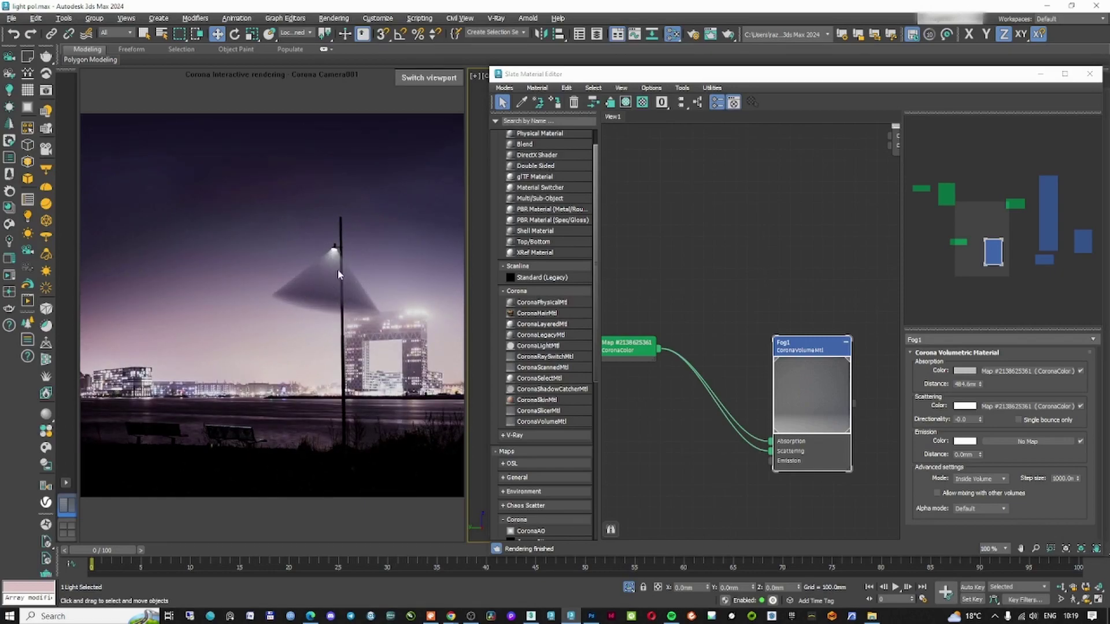
left_click_drag(979, 384, 870, 296)
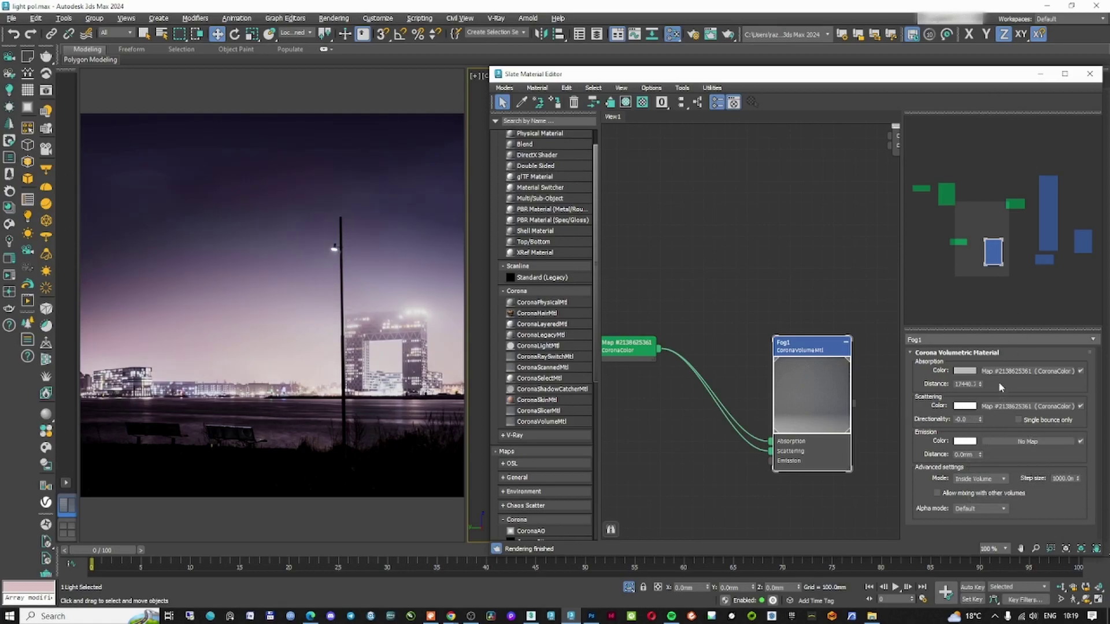
left_click(1040, 74)
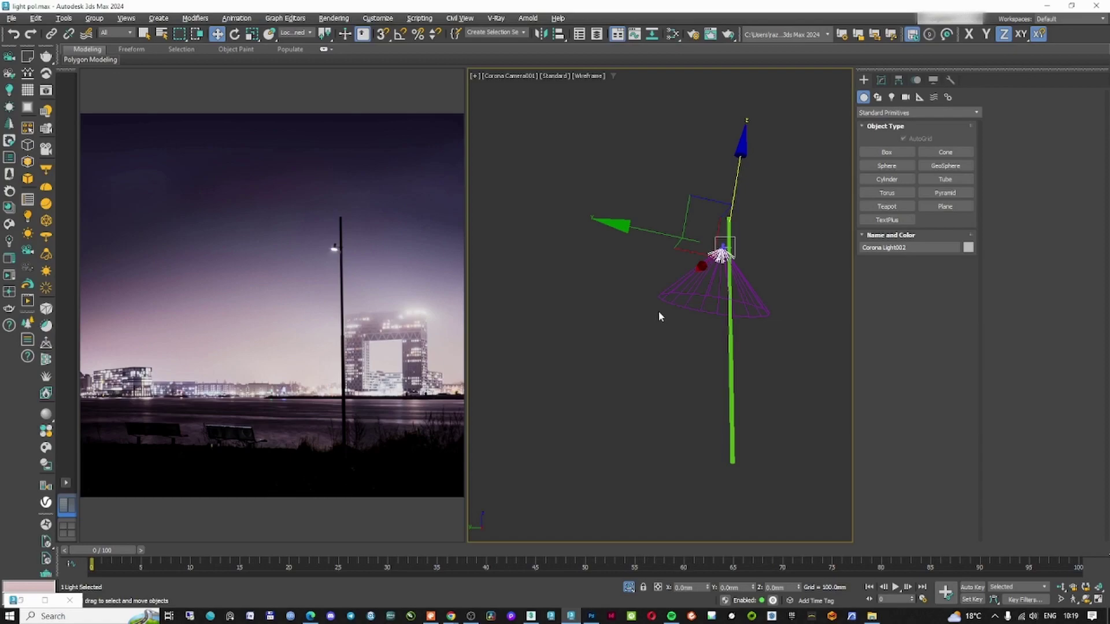
Raise the Corona disk light's intensity to about 2674 and compare the beam in the interactive render
left_click(732, 255)
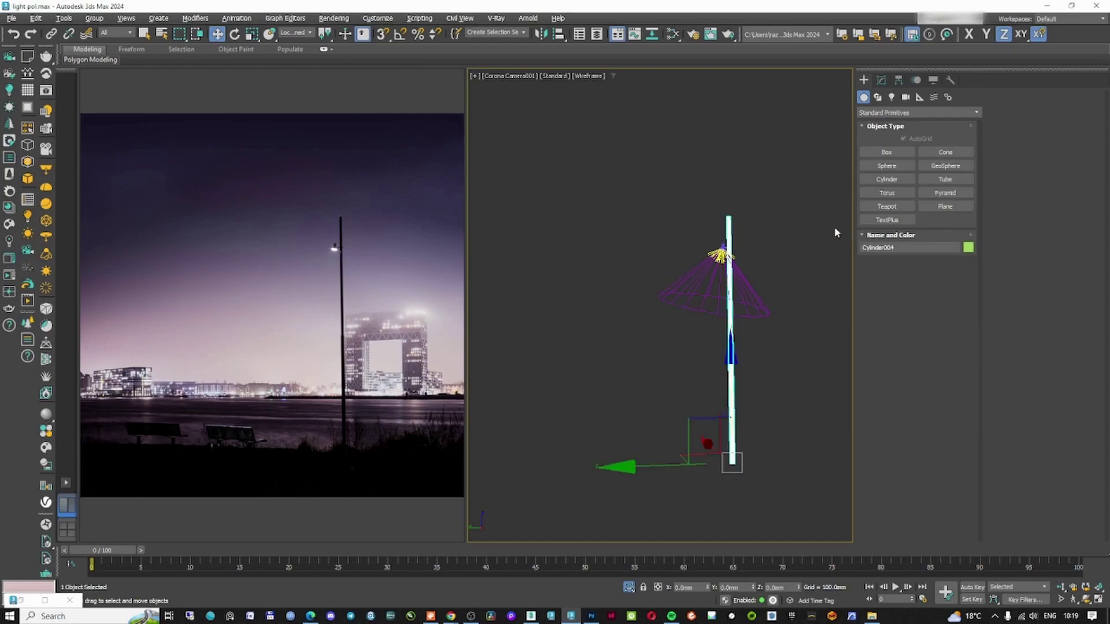
left_click(719, 254)
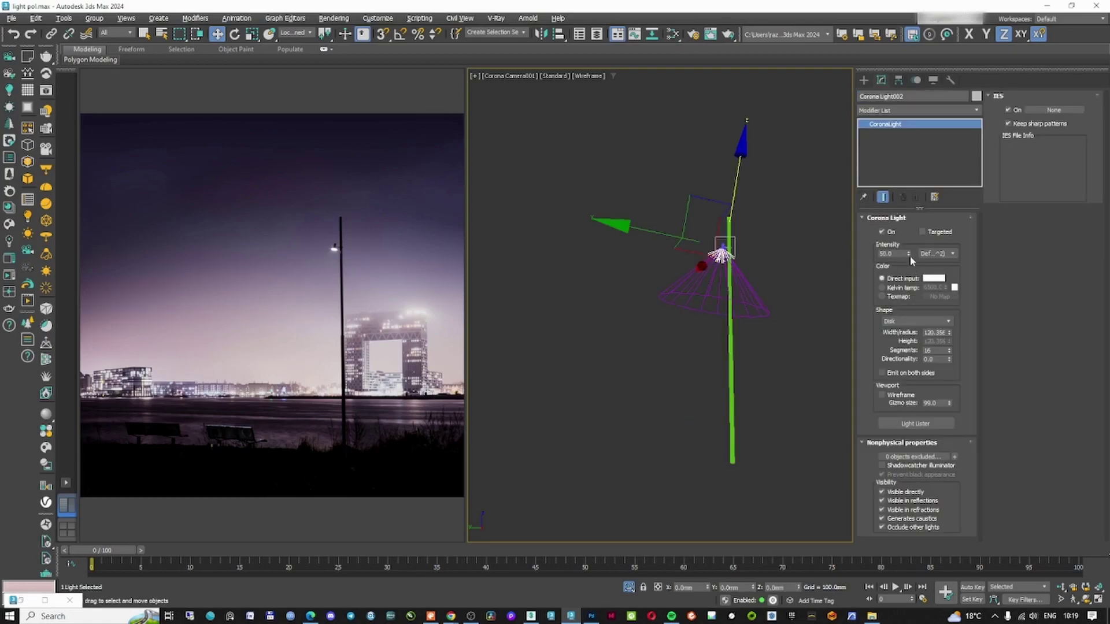
left_click_drag(909, 255, 887, 422)
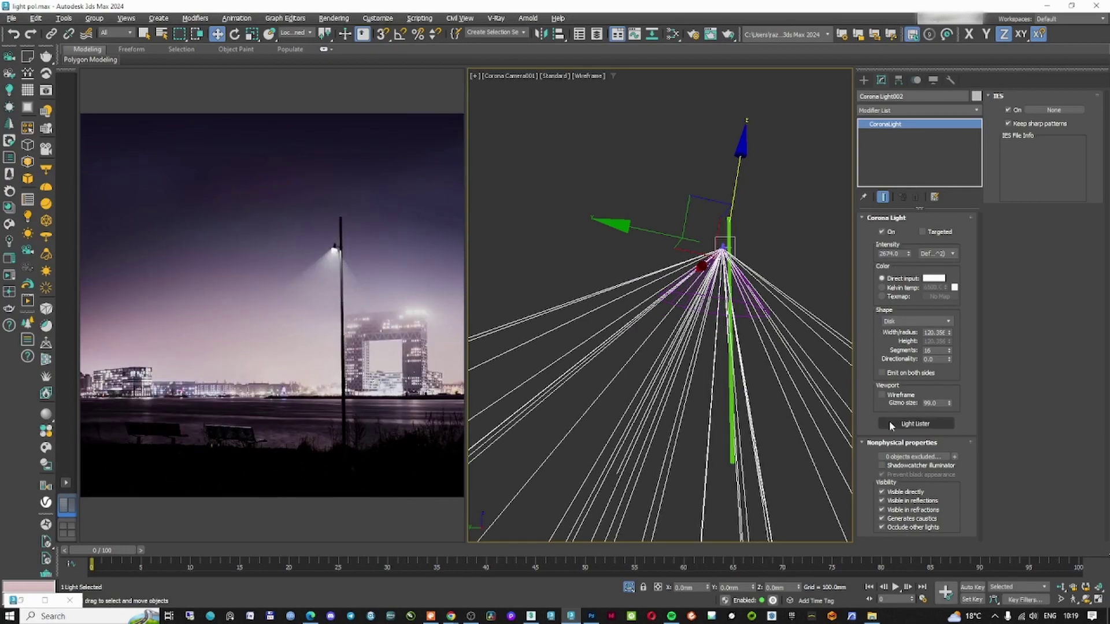
left_click(335, 267)
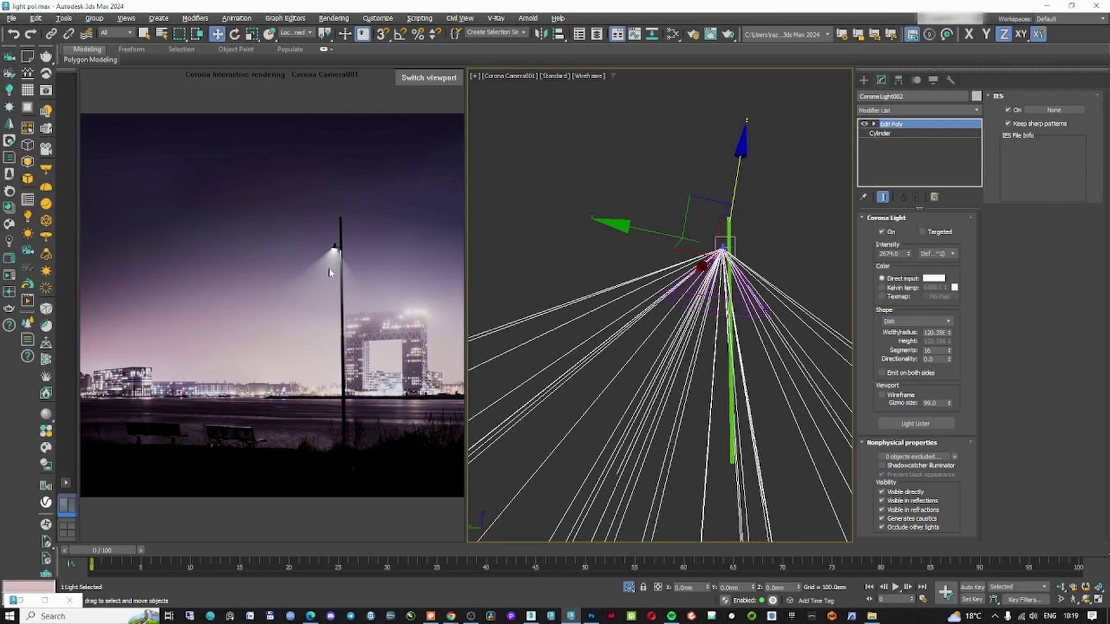
left_click(519, 324)
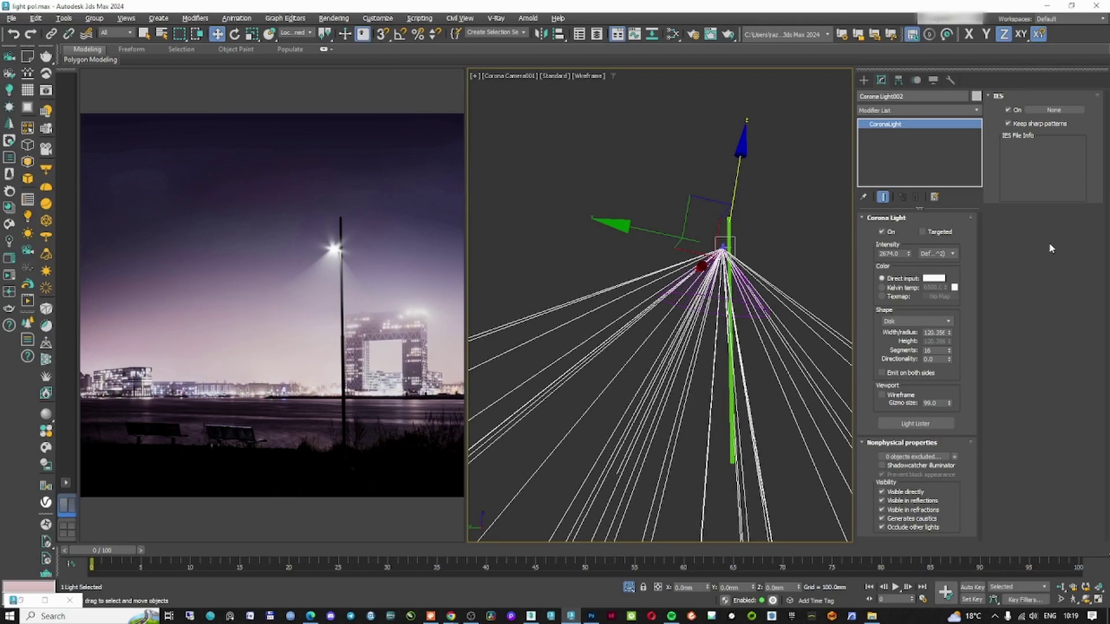
Turn off the disk light's direct visibility and its visibility in reflections, and deselect it
left_click(919, 492)
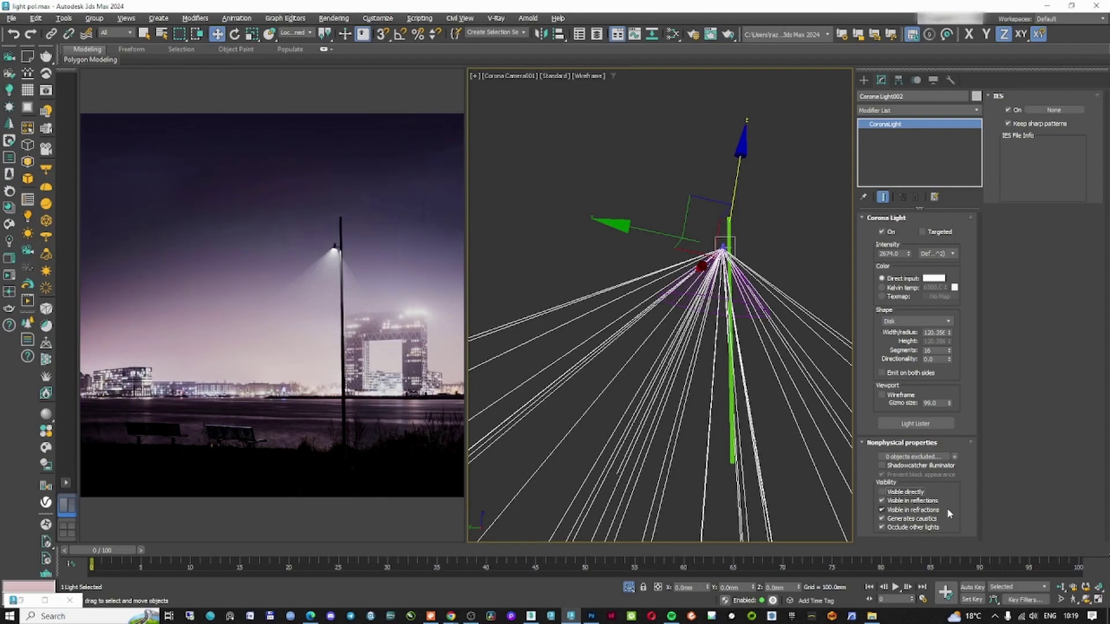
left_click(905, 501)
left_click(741, 242)
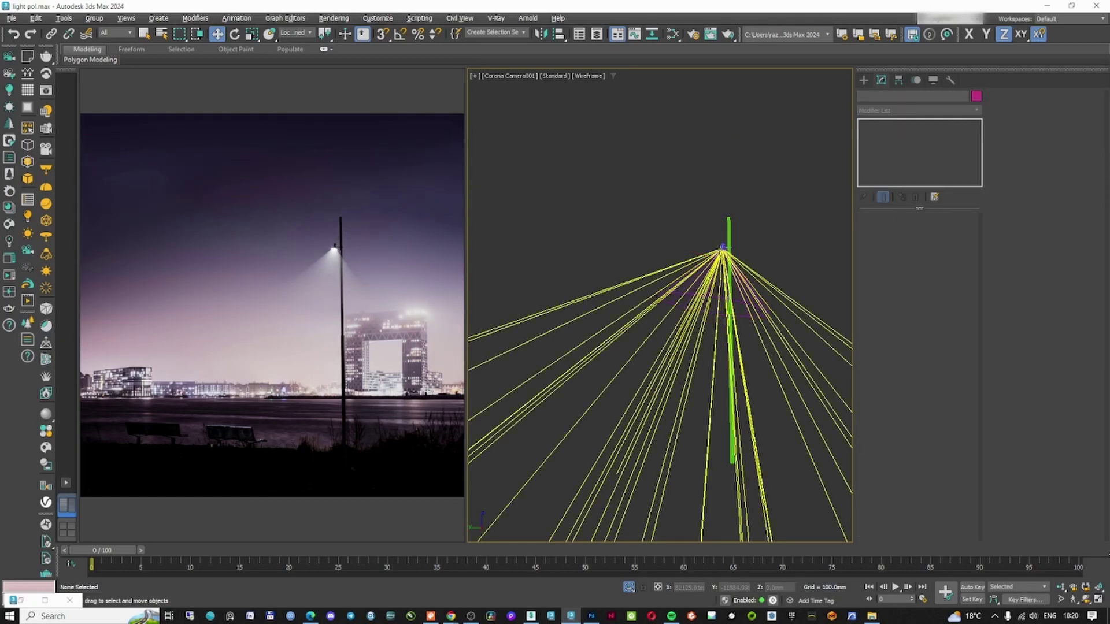
Isolate the lamp head, inspect its glowing underside, and return to the Corona camera view
left_click(753, 254)
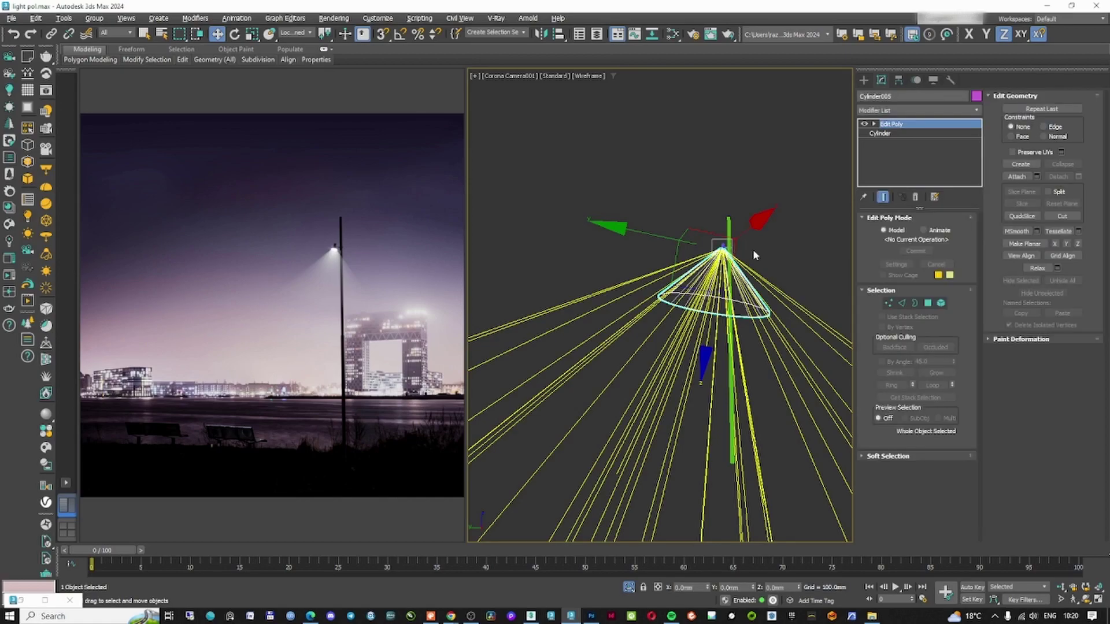
key("m")
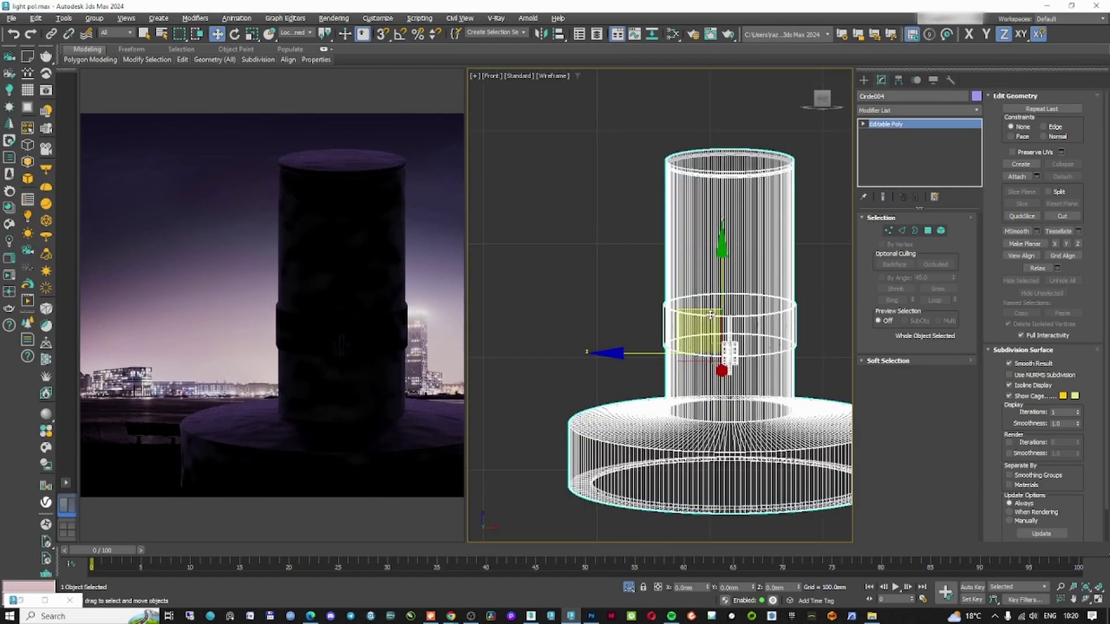
mouse_move(711, 315)
middle_mouse_down("alt")
mouse_move(666, 301)
mouse_move(698, 330)
middle_mouse_up("alt")
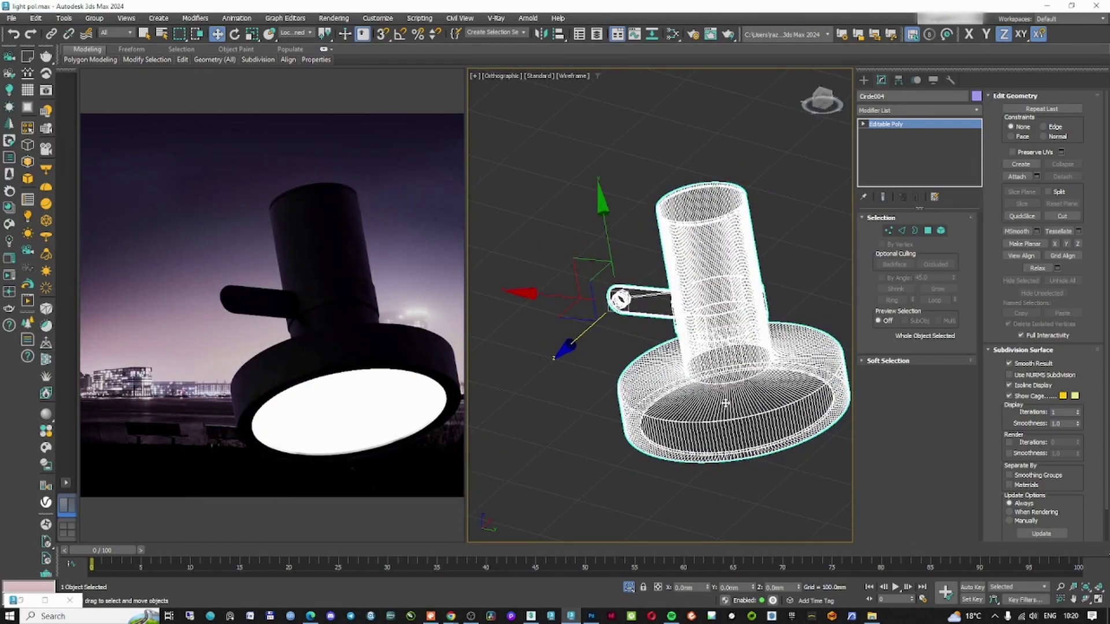
key("c")
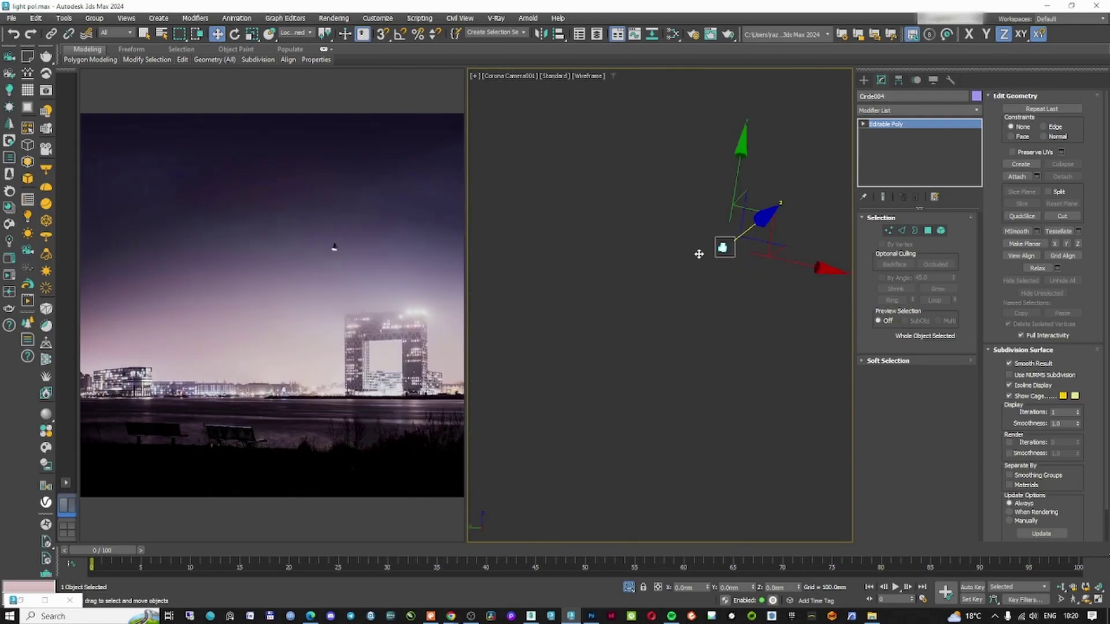
Deselect the lamp head and end its isolation to bring the pole, light and fog cone back into view
left_click(730, 318)
right_click(702, 317)
left_click(729, 277)
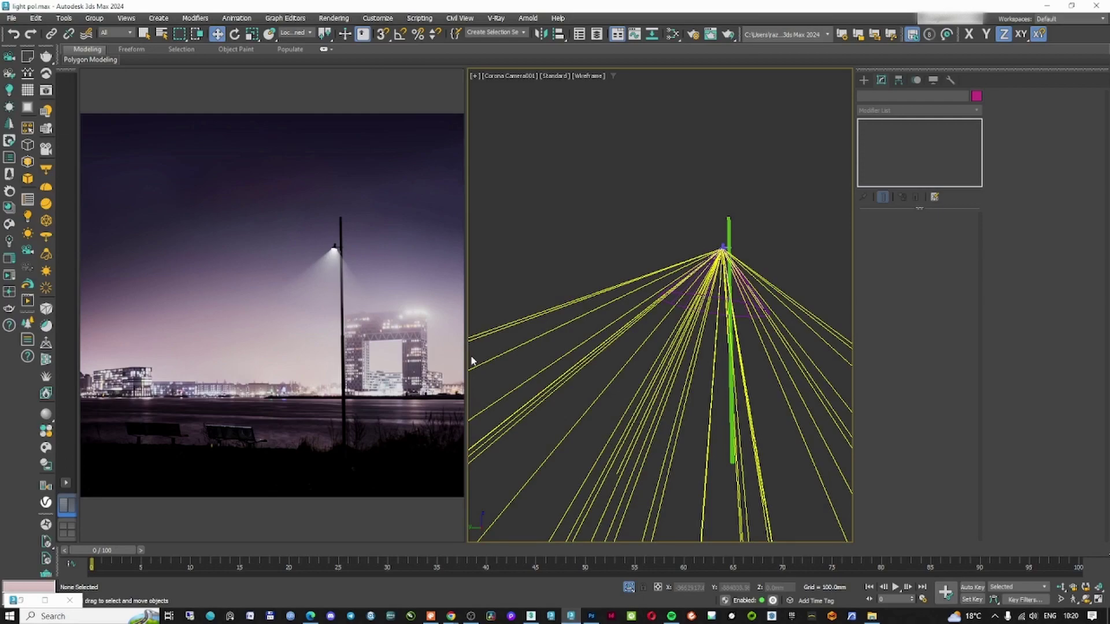
Select the fog cone's bottom cap polygon and move it down to lengthen the cone to near the pole's base
left_click(712, 294)
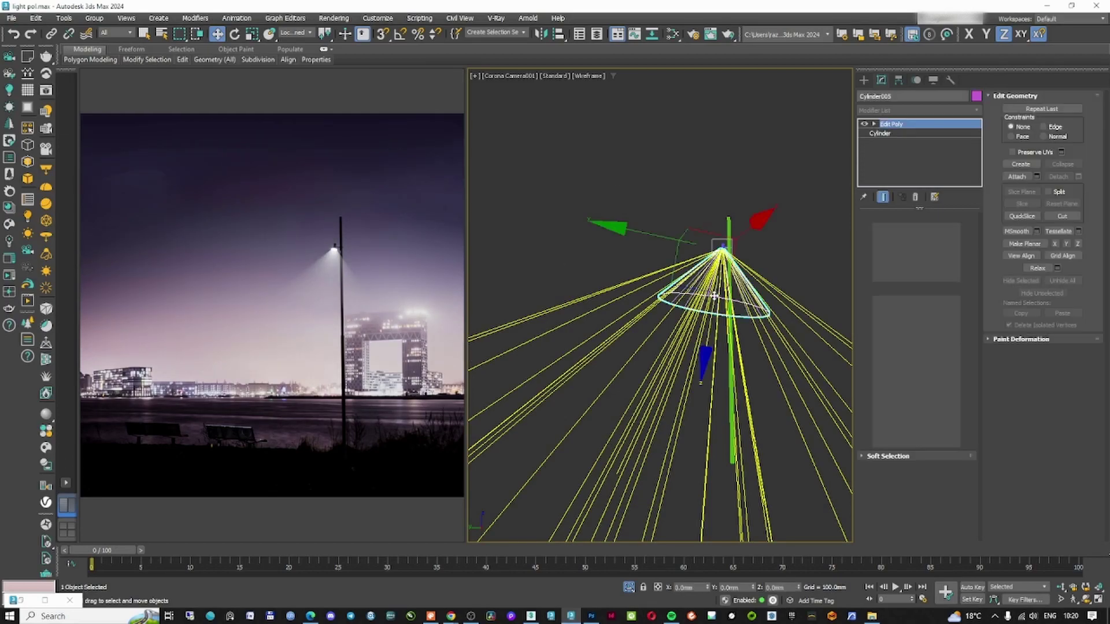
left_click(888, 302)
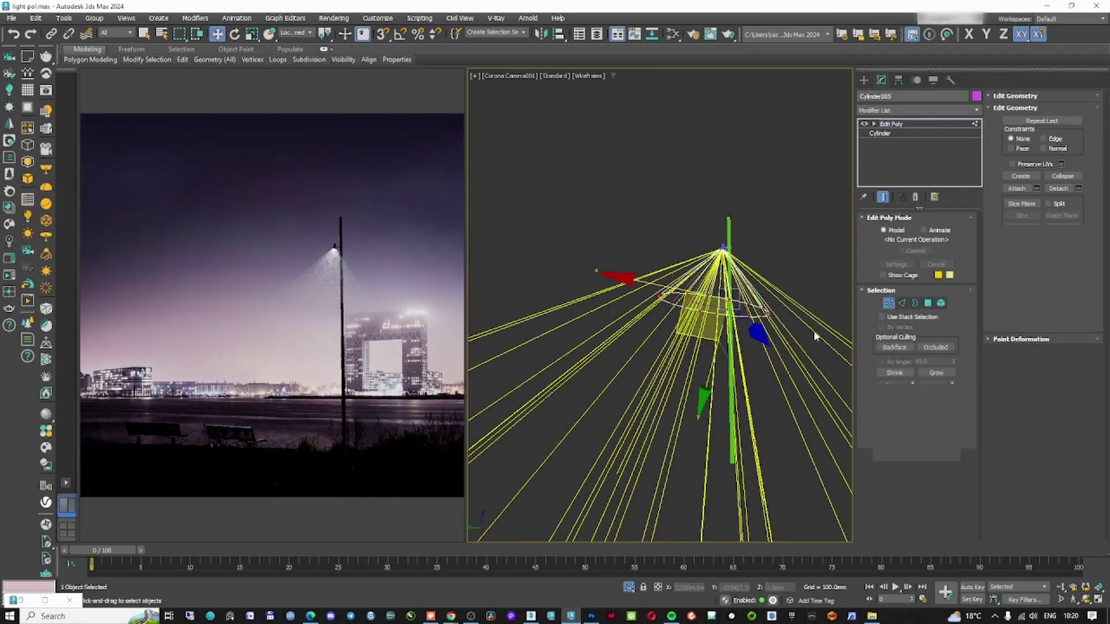
left_click_drag(834, 360, 607, 271)
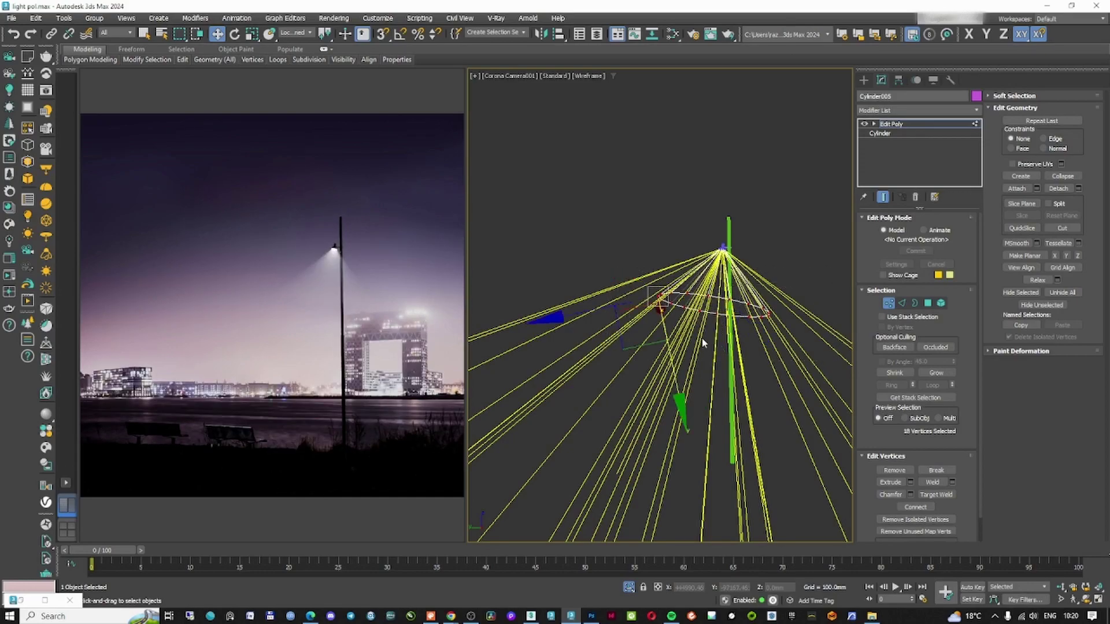
left_click(928, 302)
left_click(731, 306)
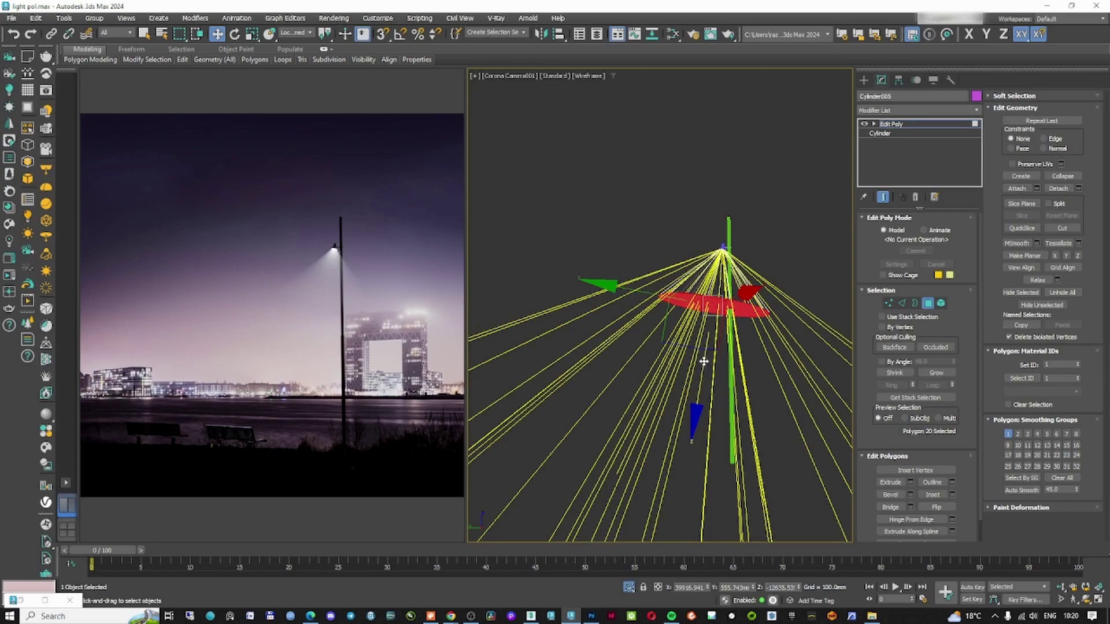
left_click_drag(704, 362, 679, 480)
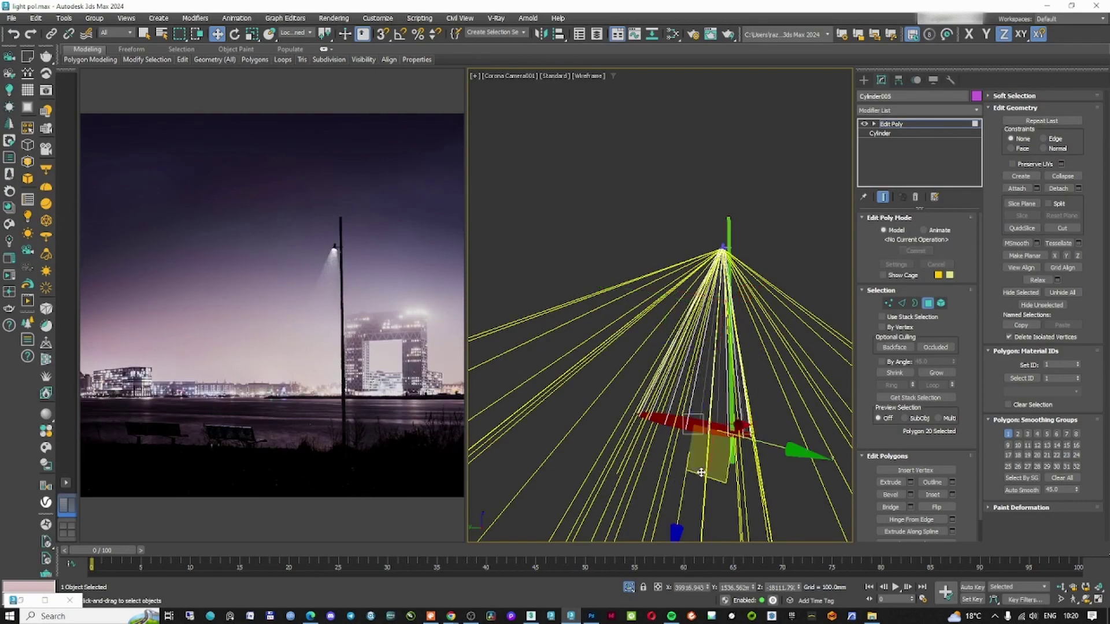
Scale up the bottom cap polygon to widen the base of the fog cone
right_click(701, 428)
left_click(727, 457)
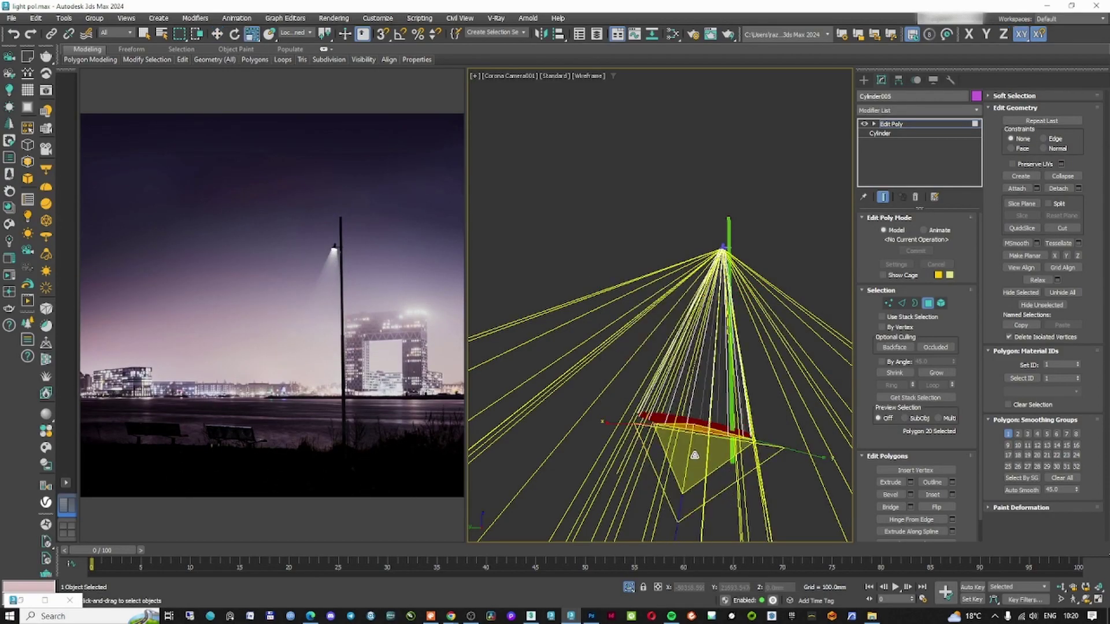
left_click_drag(710, 460, 655, 362)
right_click(673, 349)
left_click(694, 363)
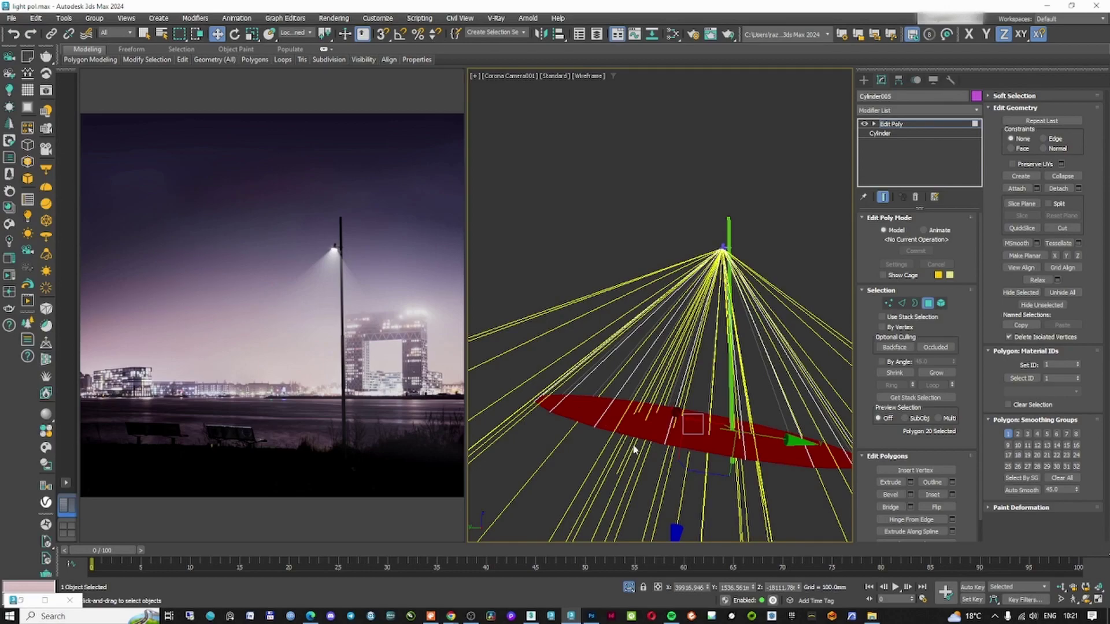
Scale the bottom cap polygon back down to narrow the fog cone's base, and leave polygon editing
right_click(726, 451)
left_click(746, 447)
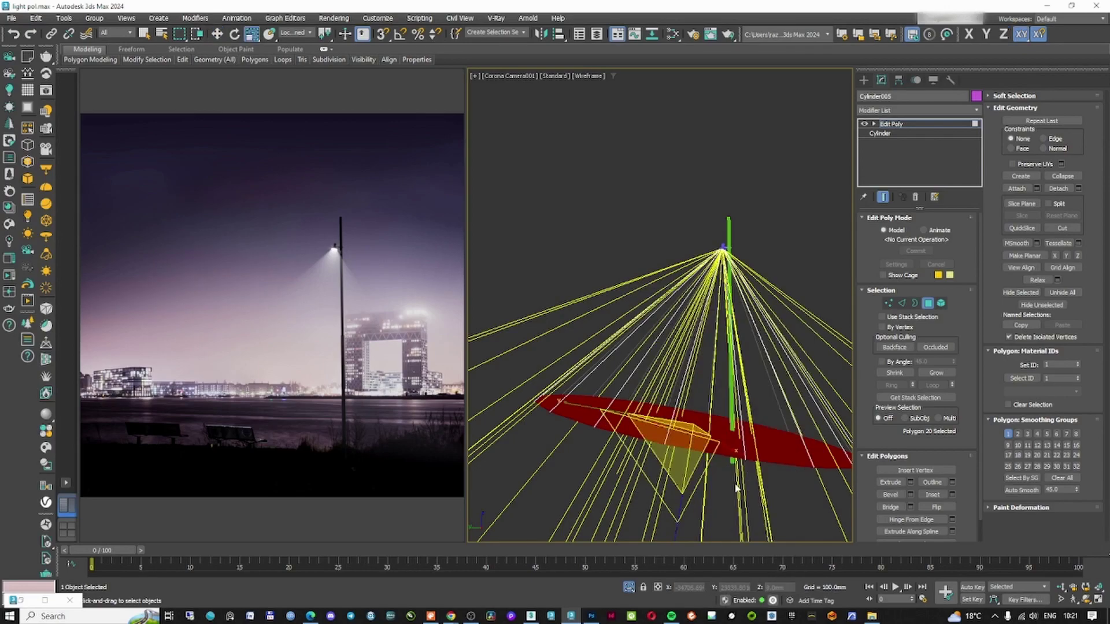
left_click_drag(665, 440, 693, 471)
left_click(778, 255)
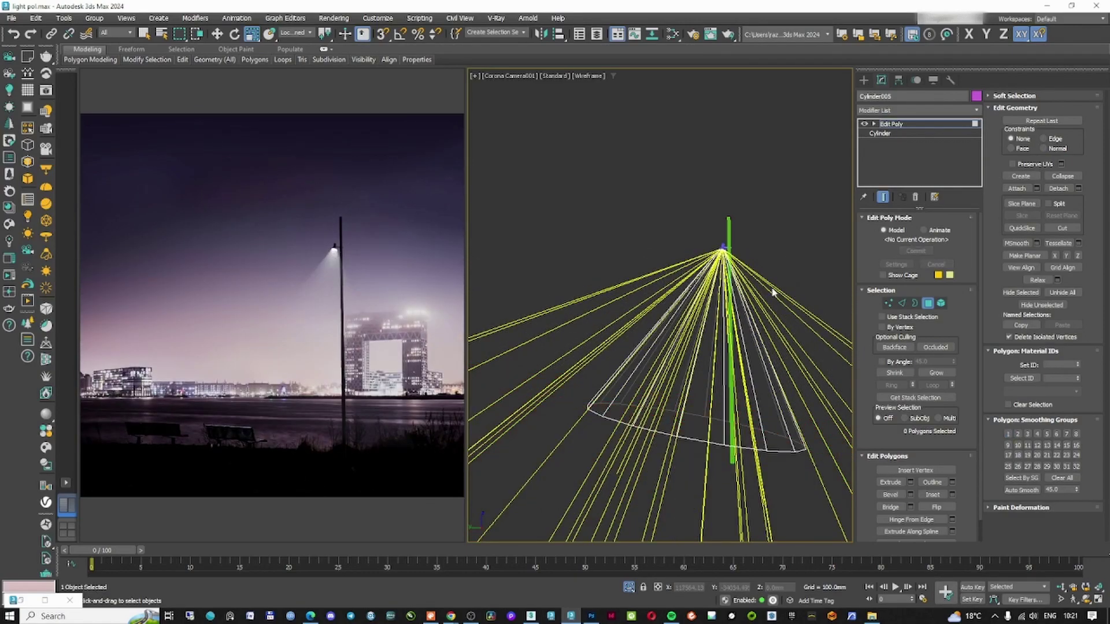
left_click(928, 302)
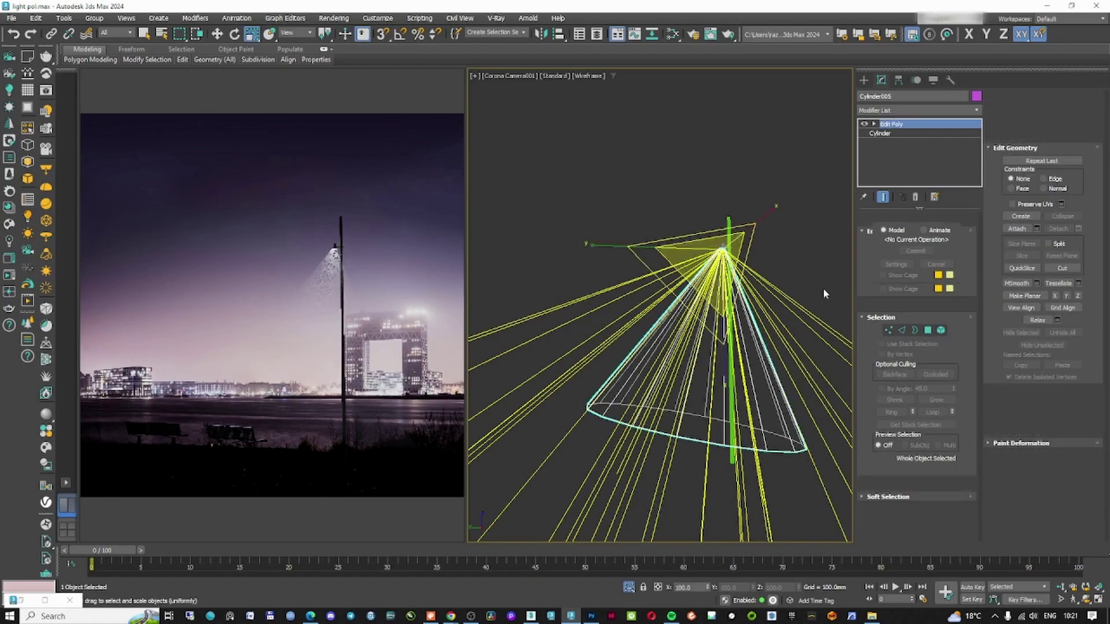
Select the Corona disk light and raise its intensity to about 6738
left_click(791, 297)
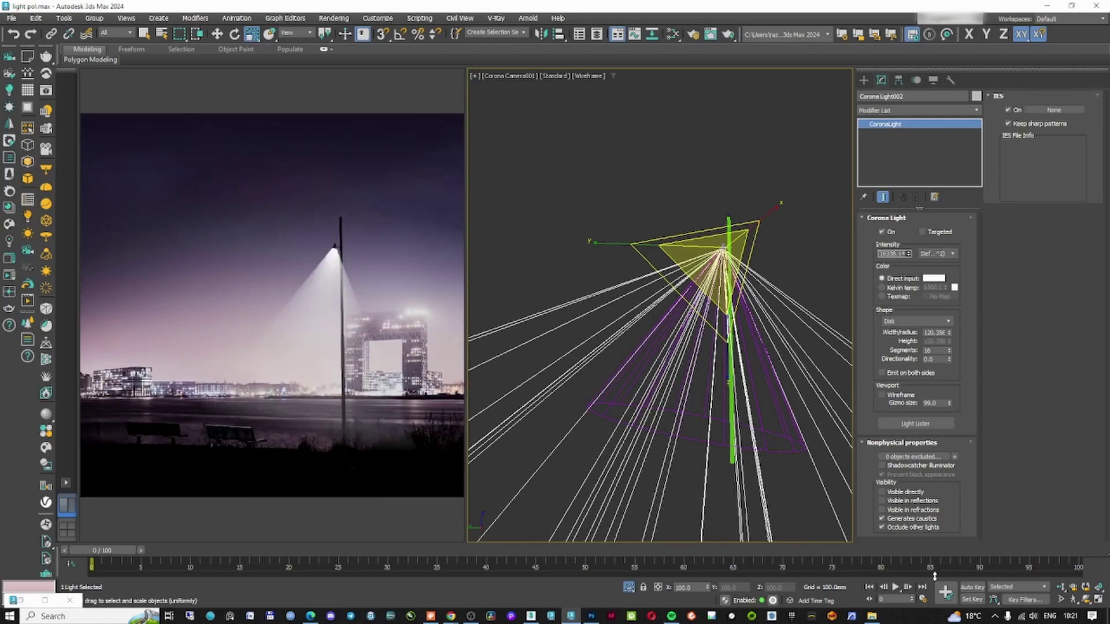
left_click_drag(935, 576, 942, 167)
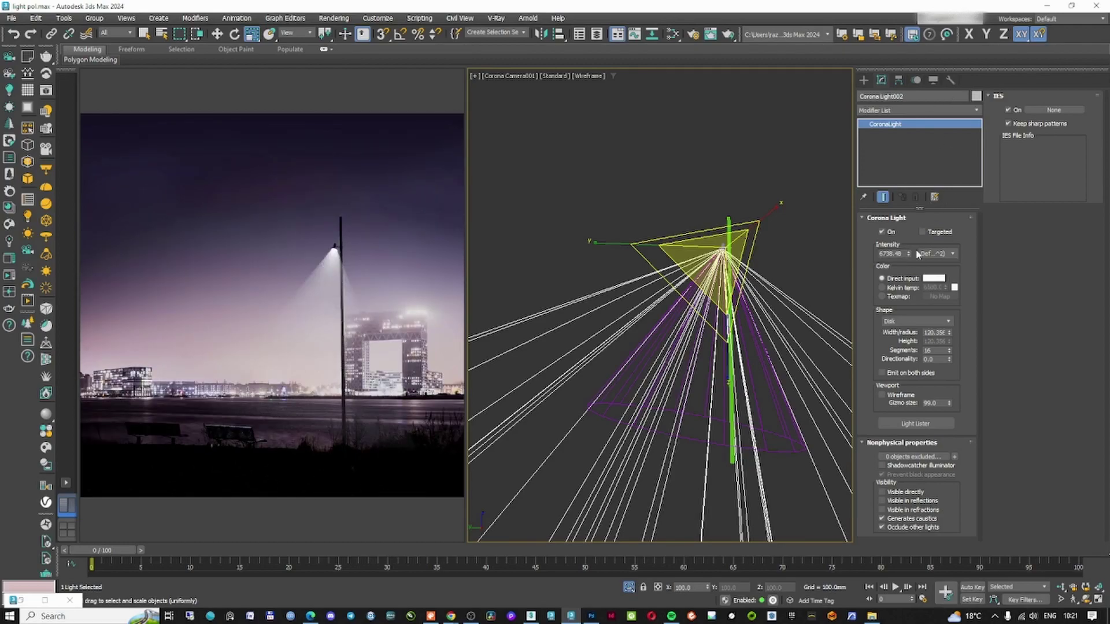
Load the Real-IES_narrow_center.ies profile onto the disk light and lower its intensity to about 472
left_click(1053, 110)
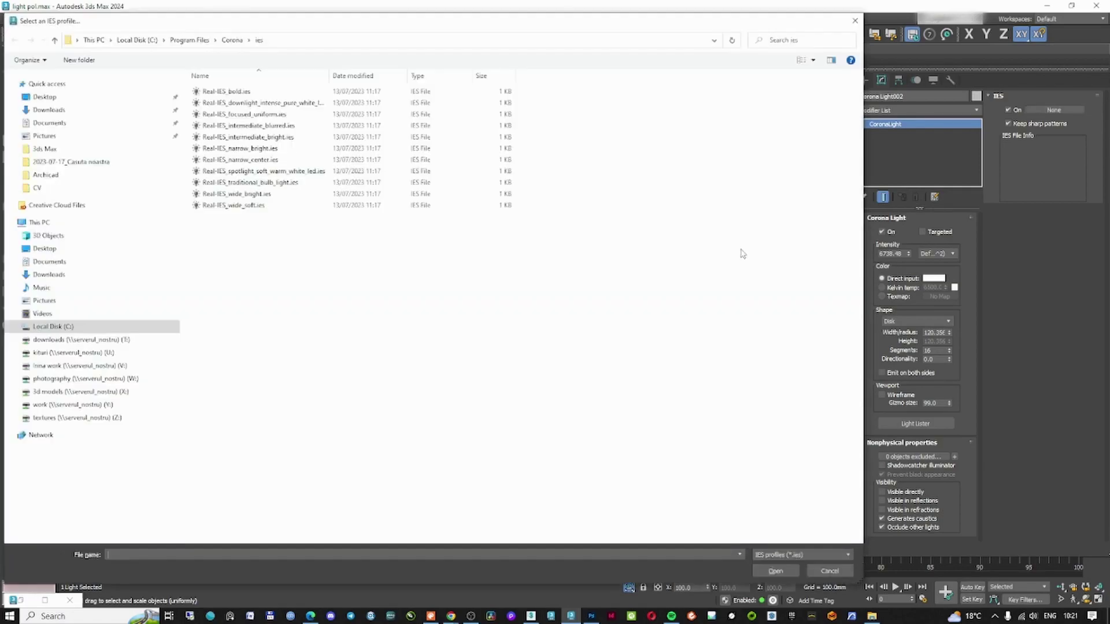
left_click(249, 161)
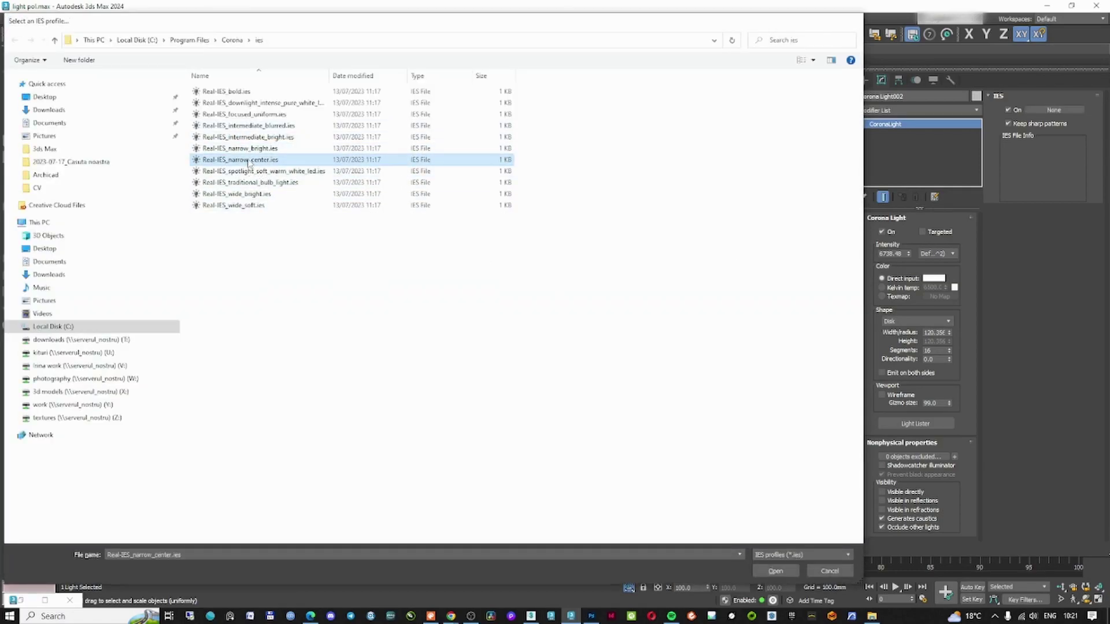
double_click(252, 161)
left_click_drag(908, 254, 901, 312)
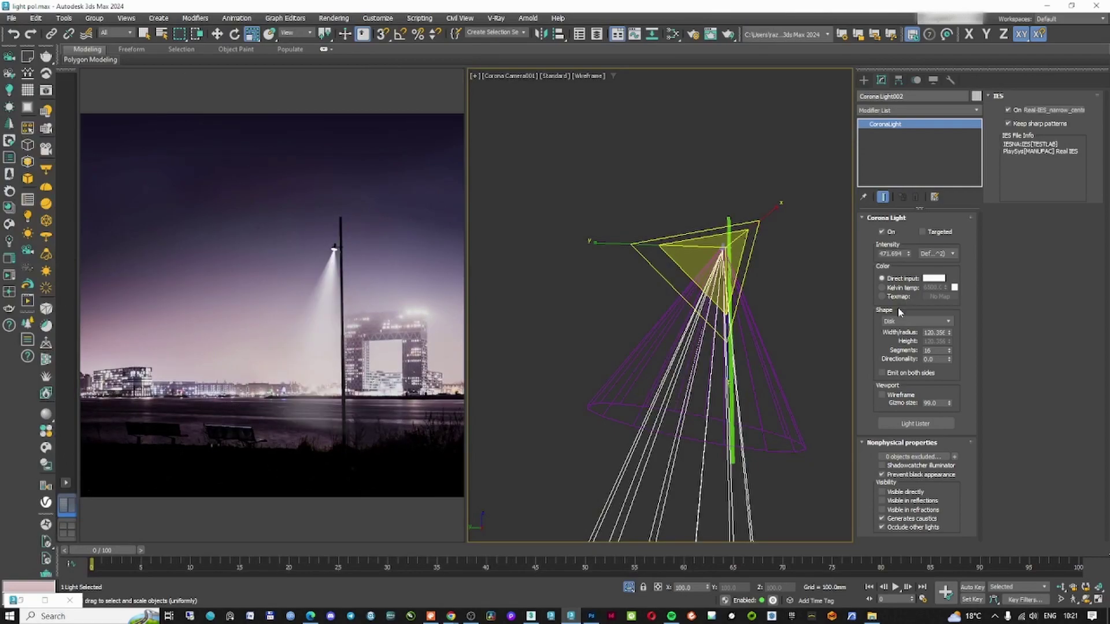
Select the fog cone, scale its bottom cap polygon until the base is slightly wider, and leave polygon editing
left_click(797, 389)
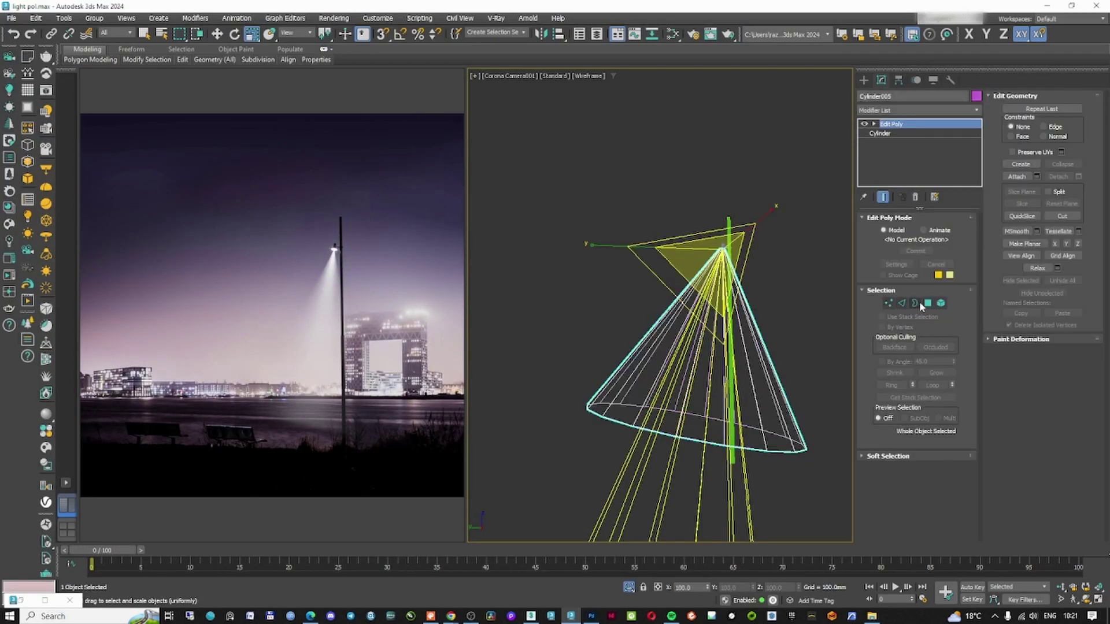
left_click_drag(696, 439, 692, 392)
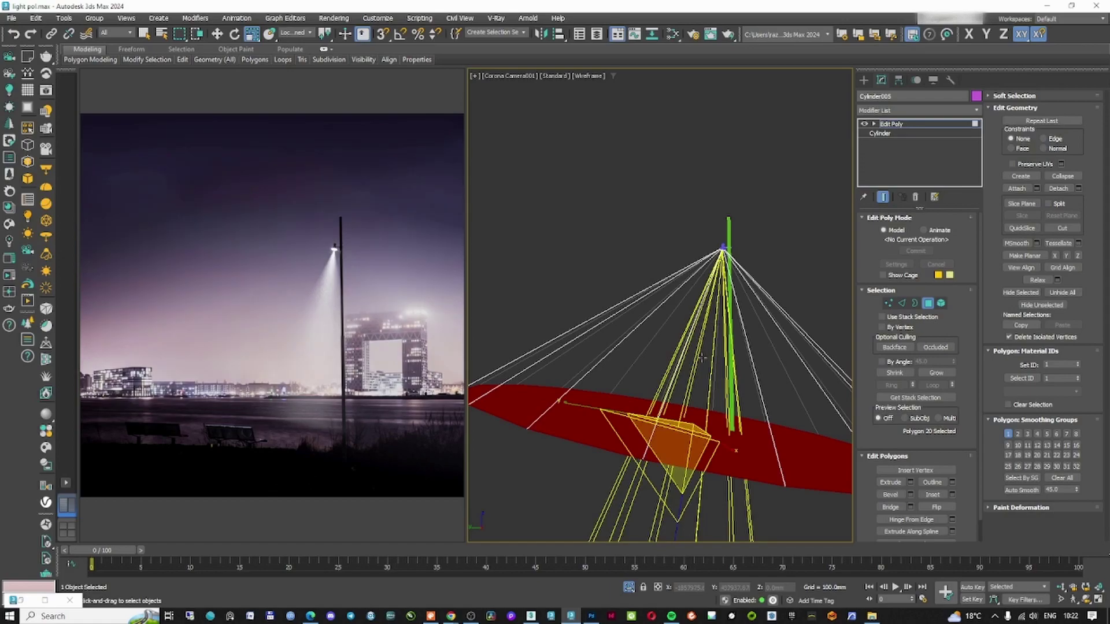
left_click_drag(686, 453, 688, 465)
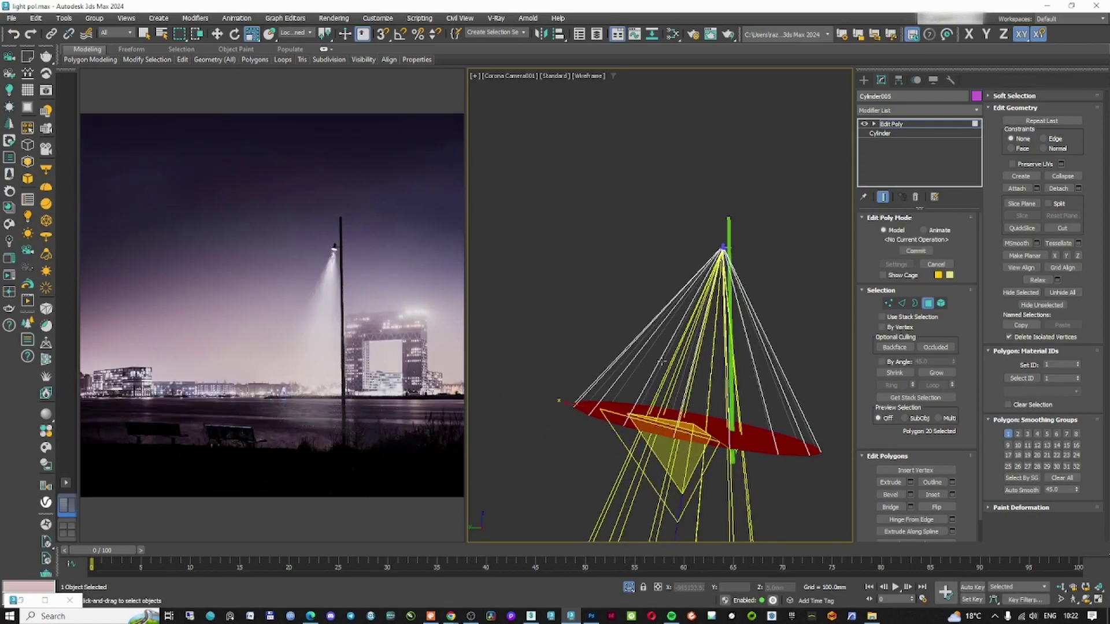
left_click(927, 304)
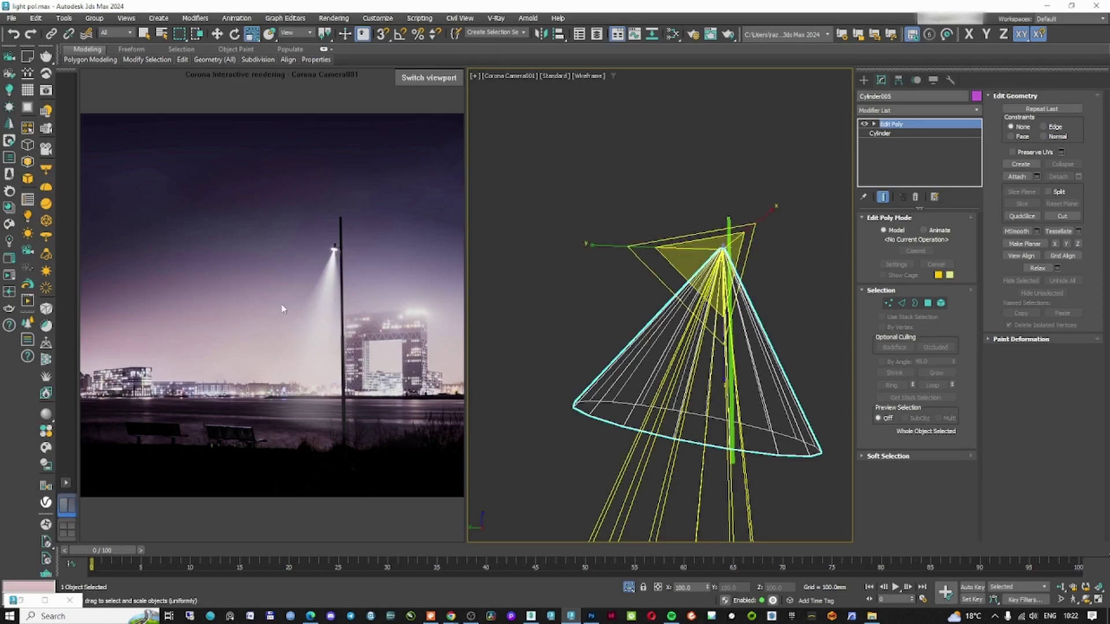
Switch to Photoshop and examine the lamp pole's light beams and the overall composition of the finished skyline image
left_click(593, 616)
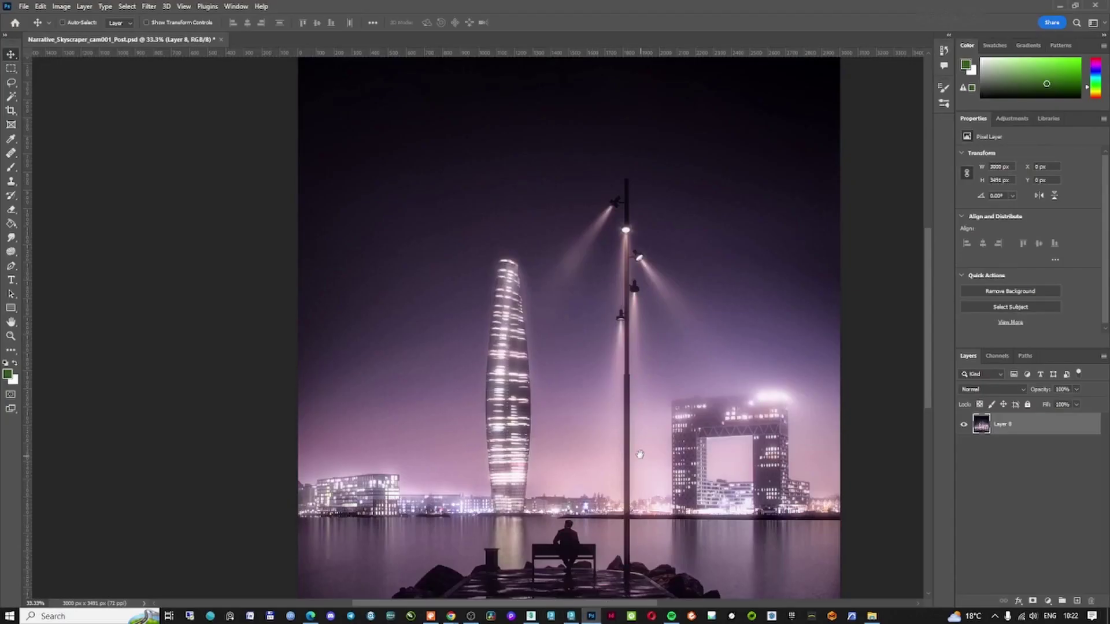
scroll(640, 454, "down", 1, "alt")
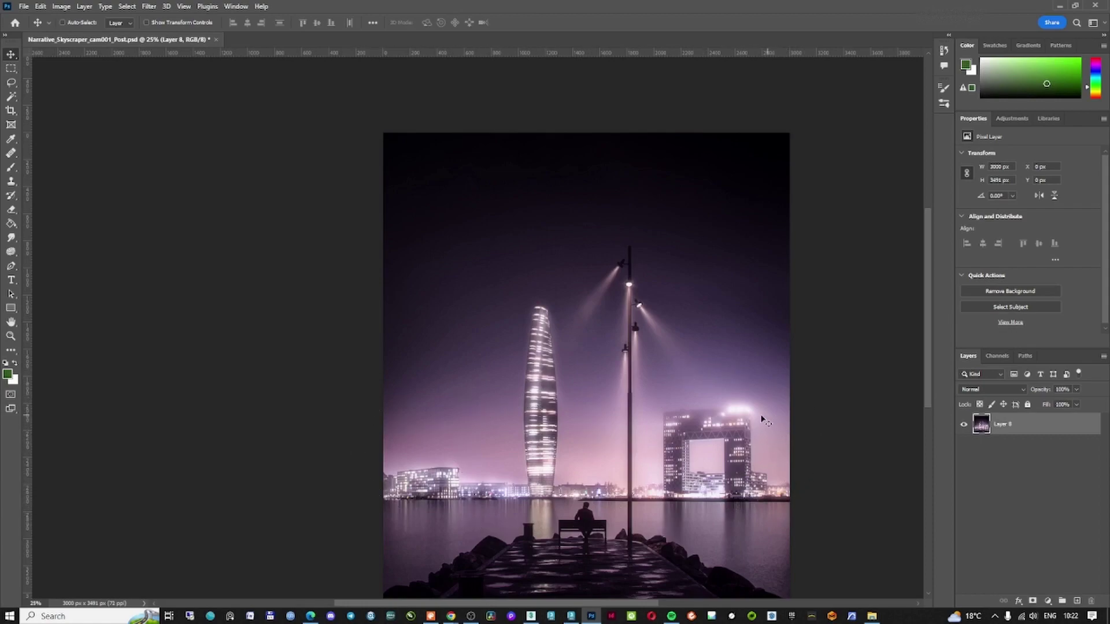
scroll(651, 326, "up", 2, "alt")
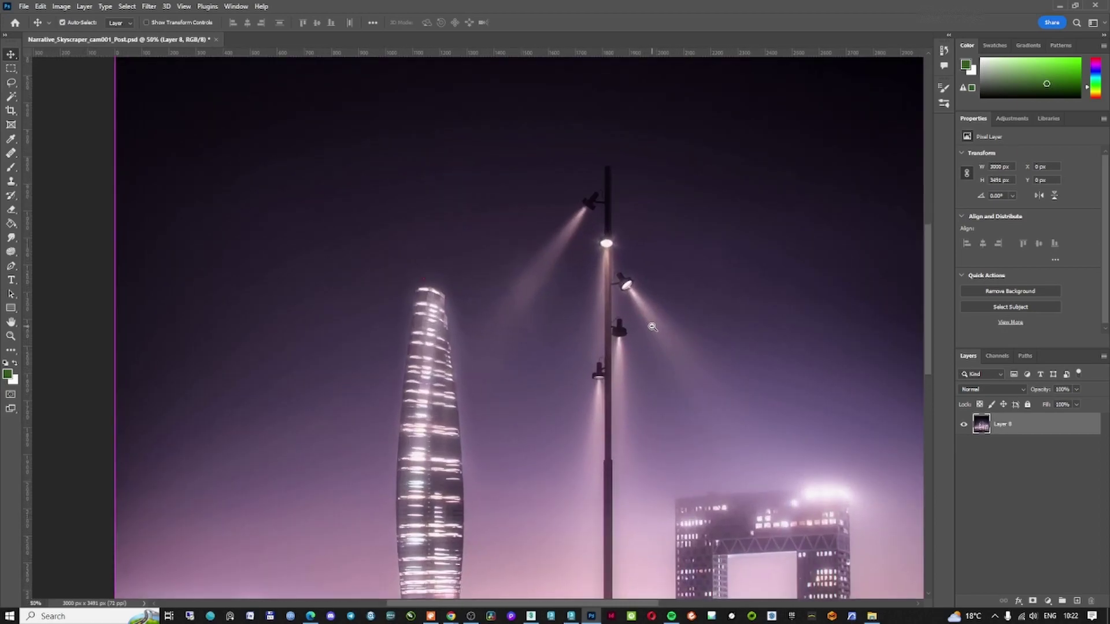
scroll(652, 326, "down", 1, "alt")
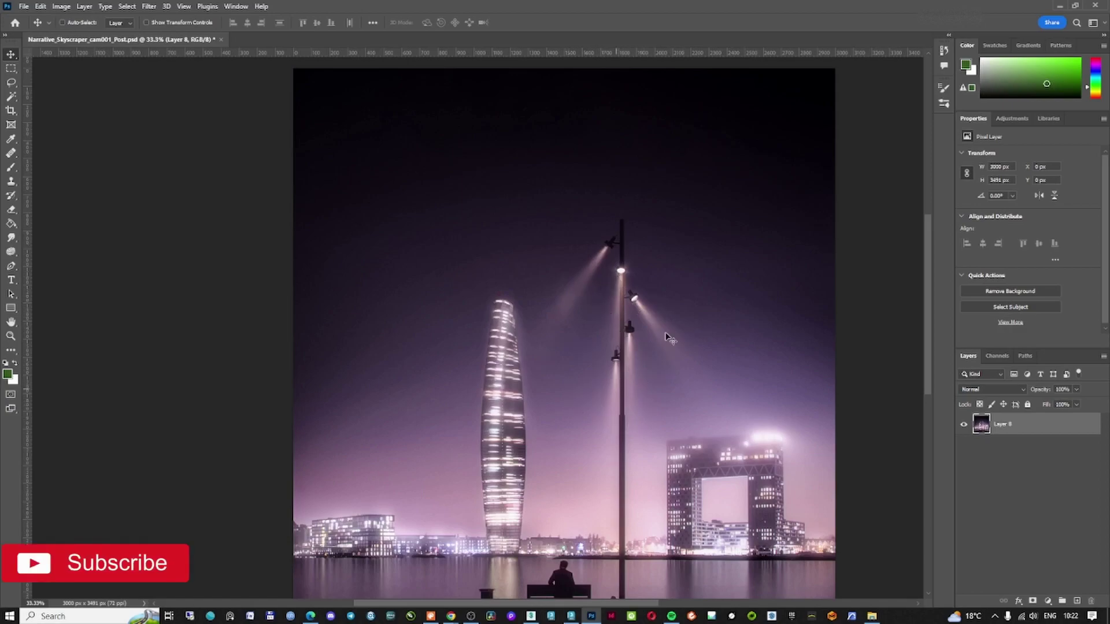
scroll(649, 338, "down", 1, "alt")
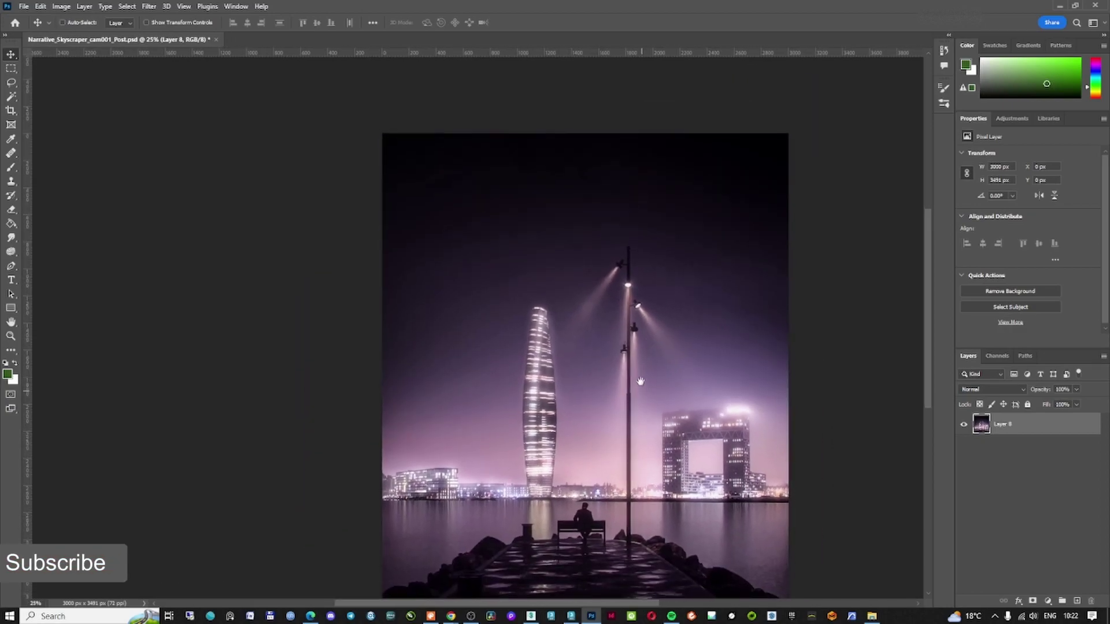
left_click_drag(641, 382, 609, 358)
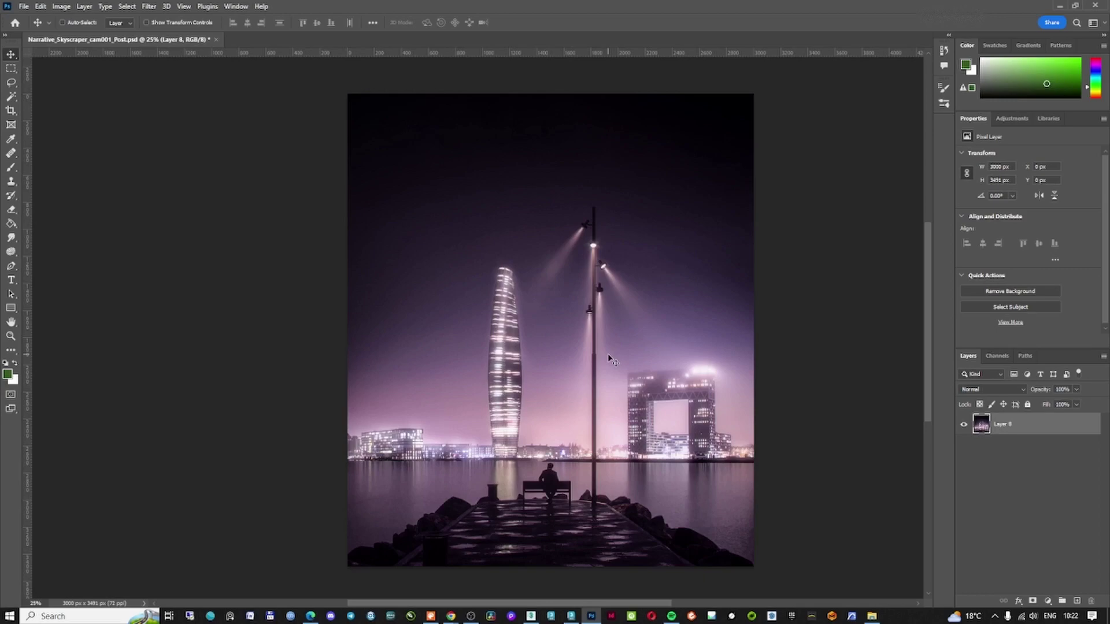